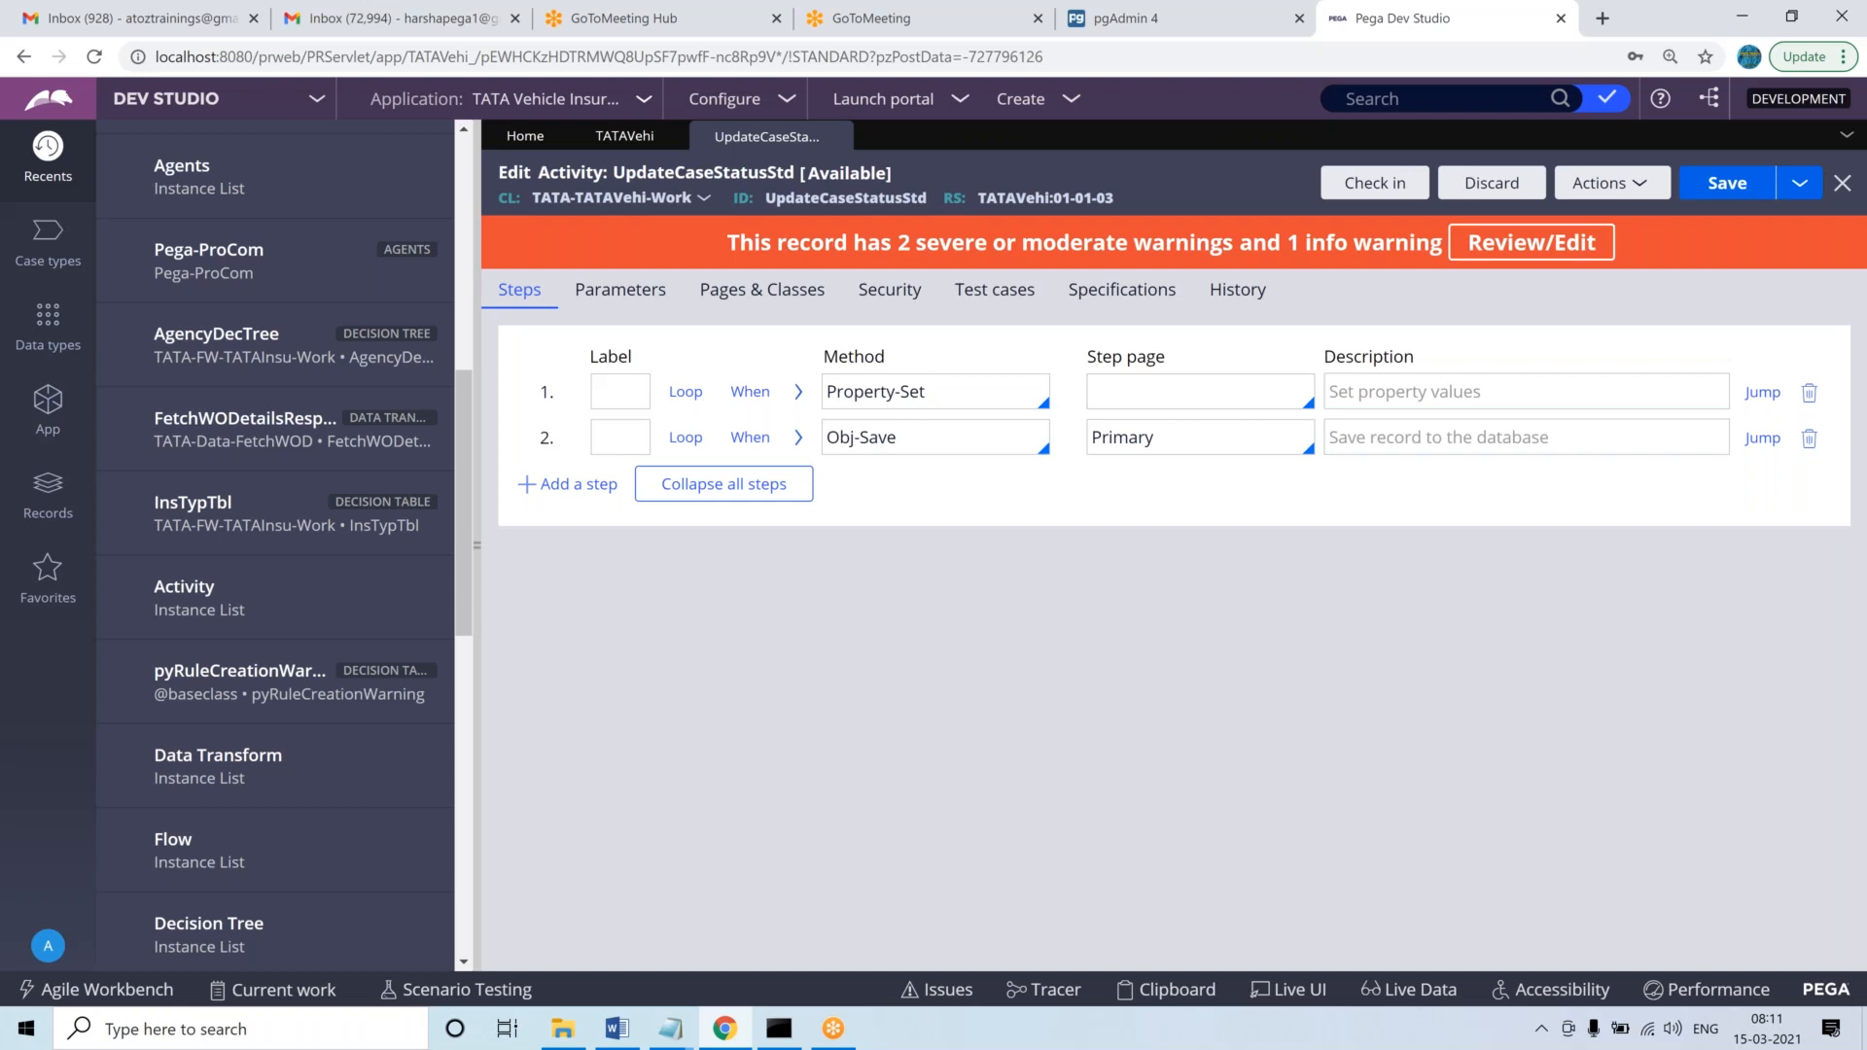
Replace the text in the open Notepad note with "Broken-Process" and return to Dev Studio.
{"action": "left_click", "coordinate": [630, 1038]}
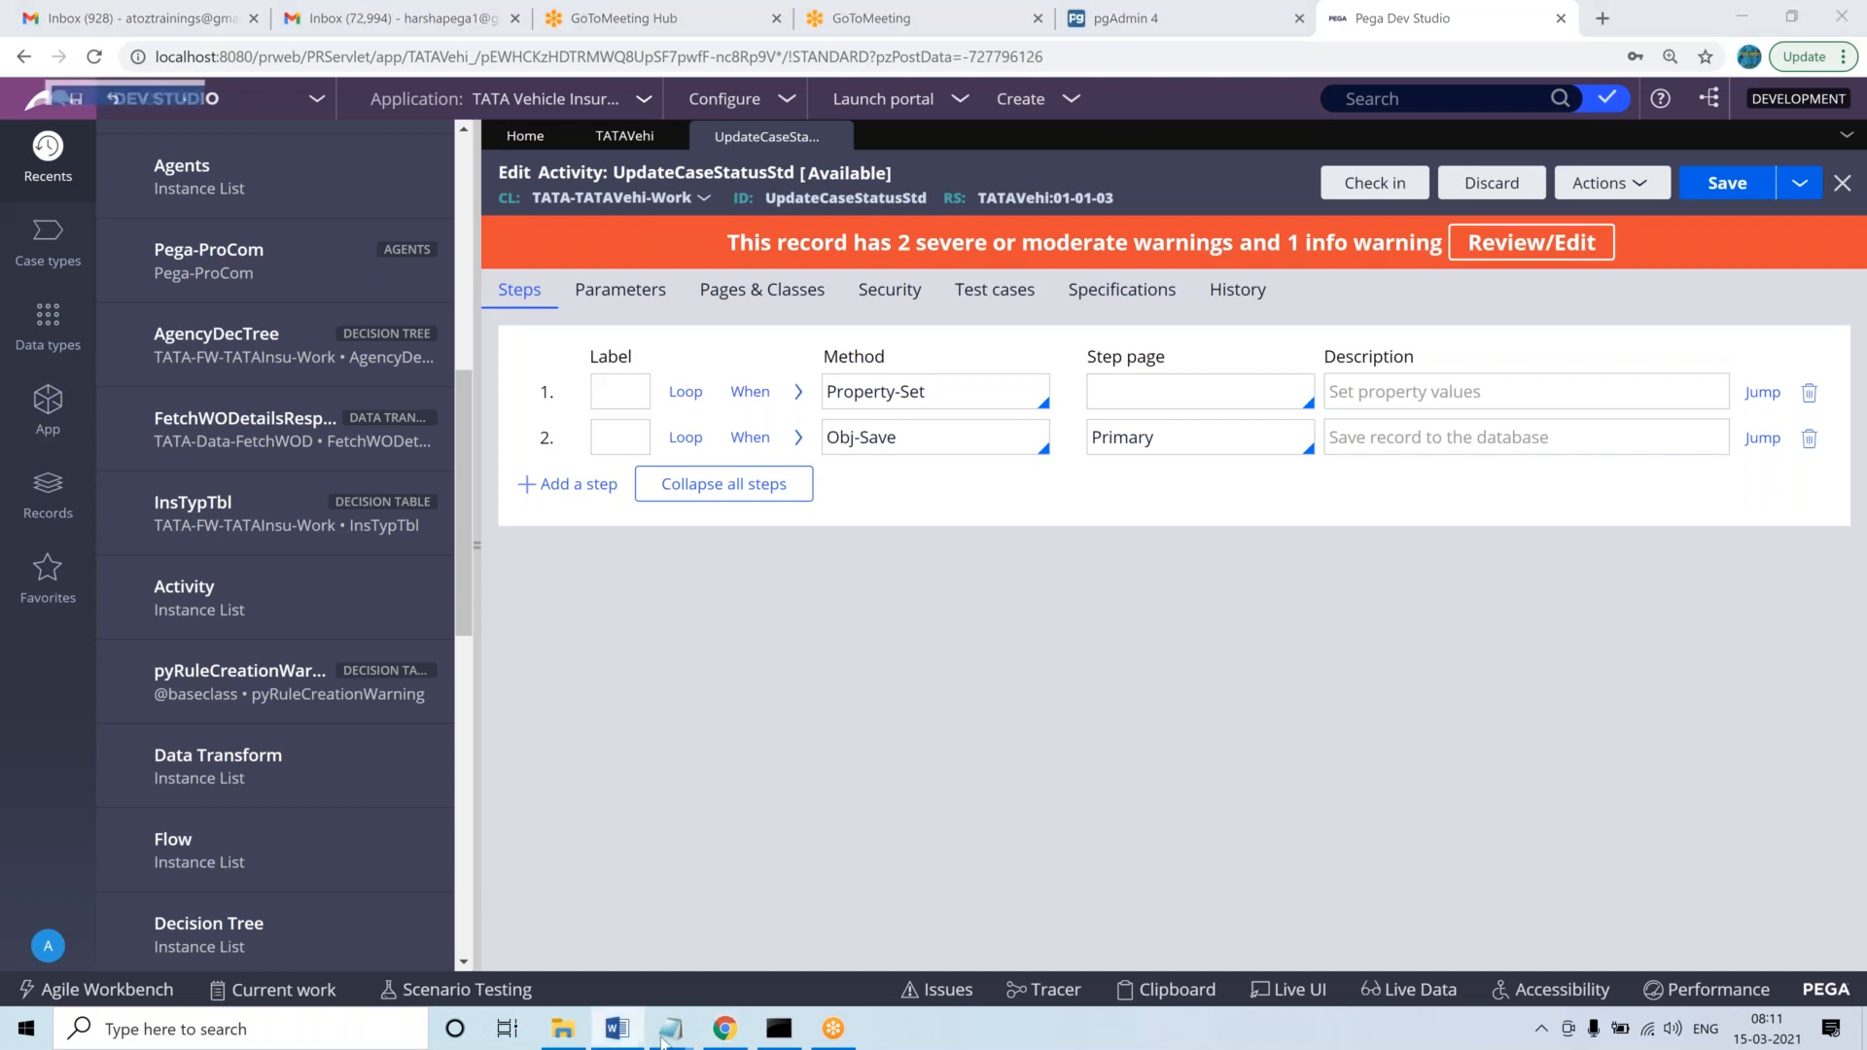
{"action": "left_click", "coordinate": [668, 1041]}
{"action": "left_click", "coordinate": [755, 973]}
{"action": "key", "text": "ctrl+a"}
{"action": "type", "text": "Broken"}
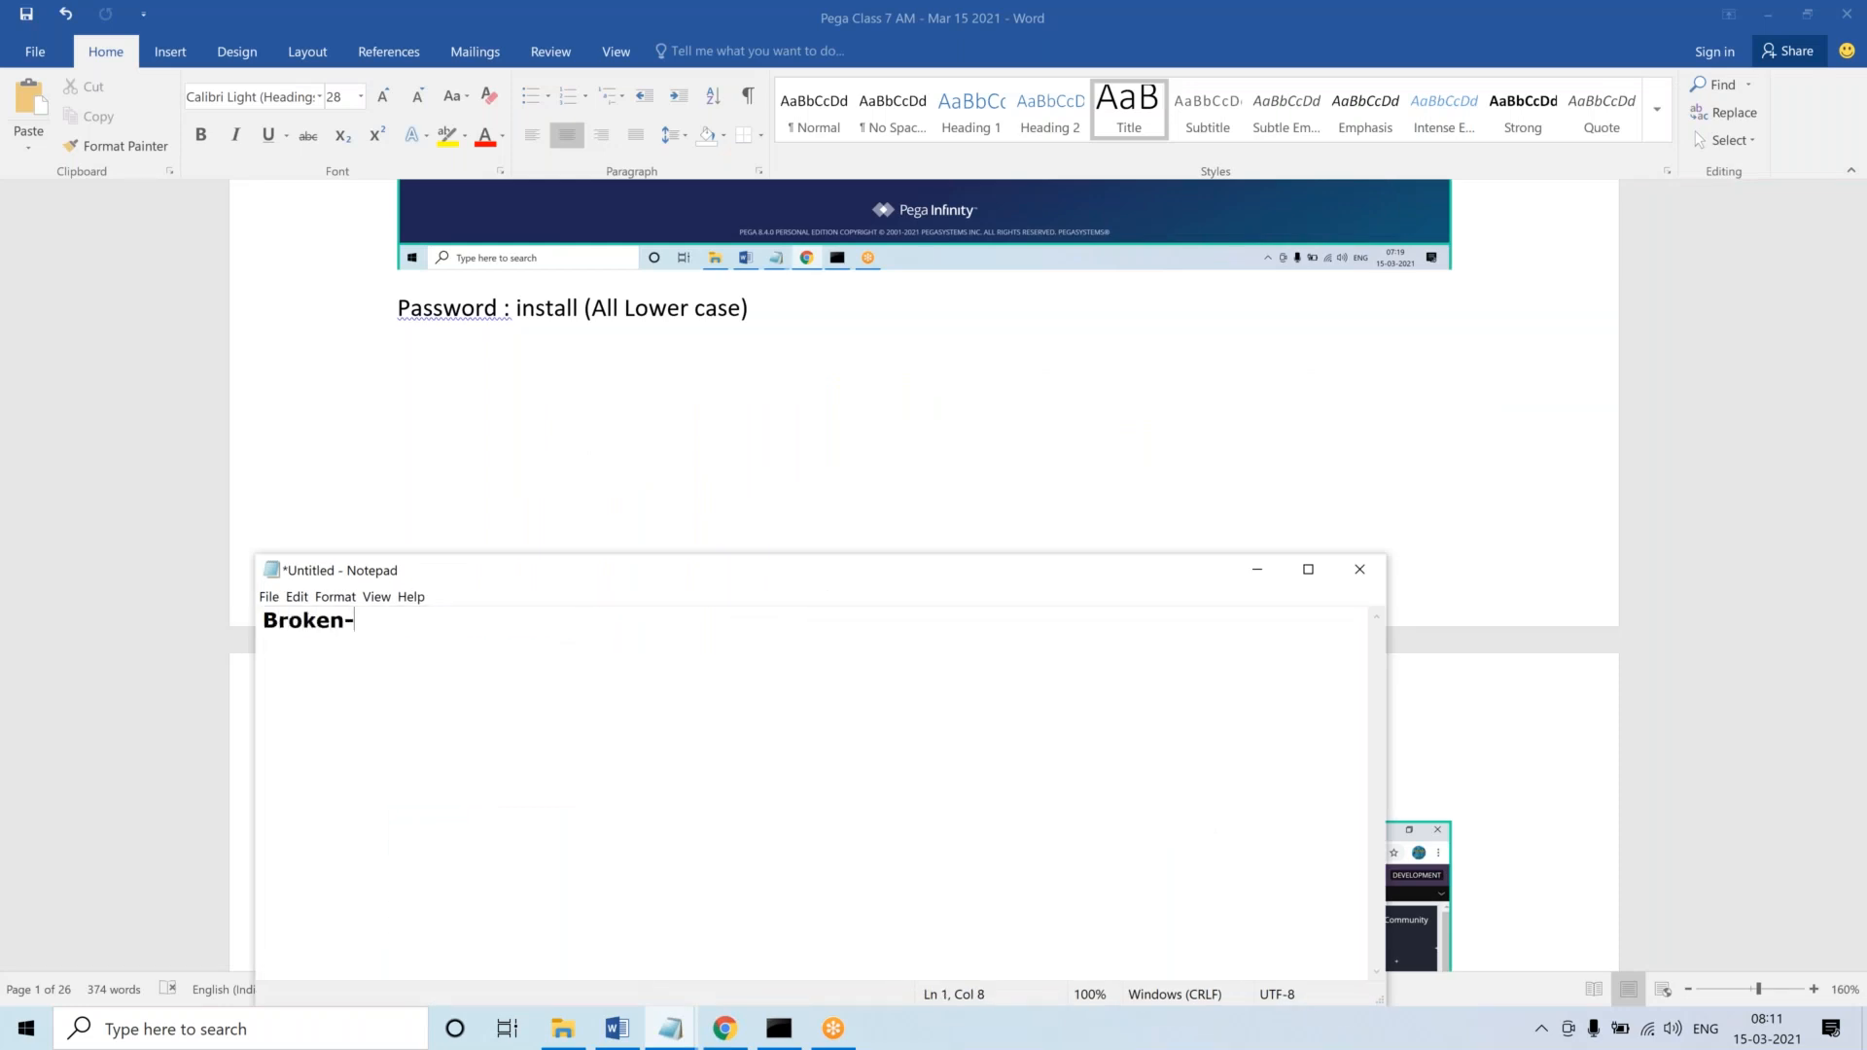
{"action": "type", "text": "-Process"}
{"action": "left_click", "coordinate": [1259, 570]}
{"action": "left_click", "coordinate": [1767, 17]}
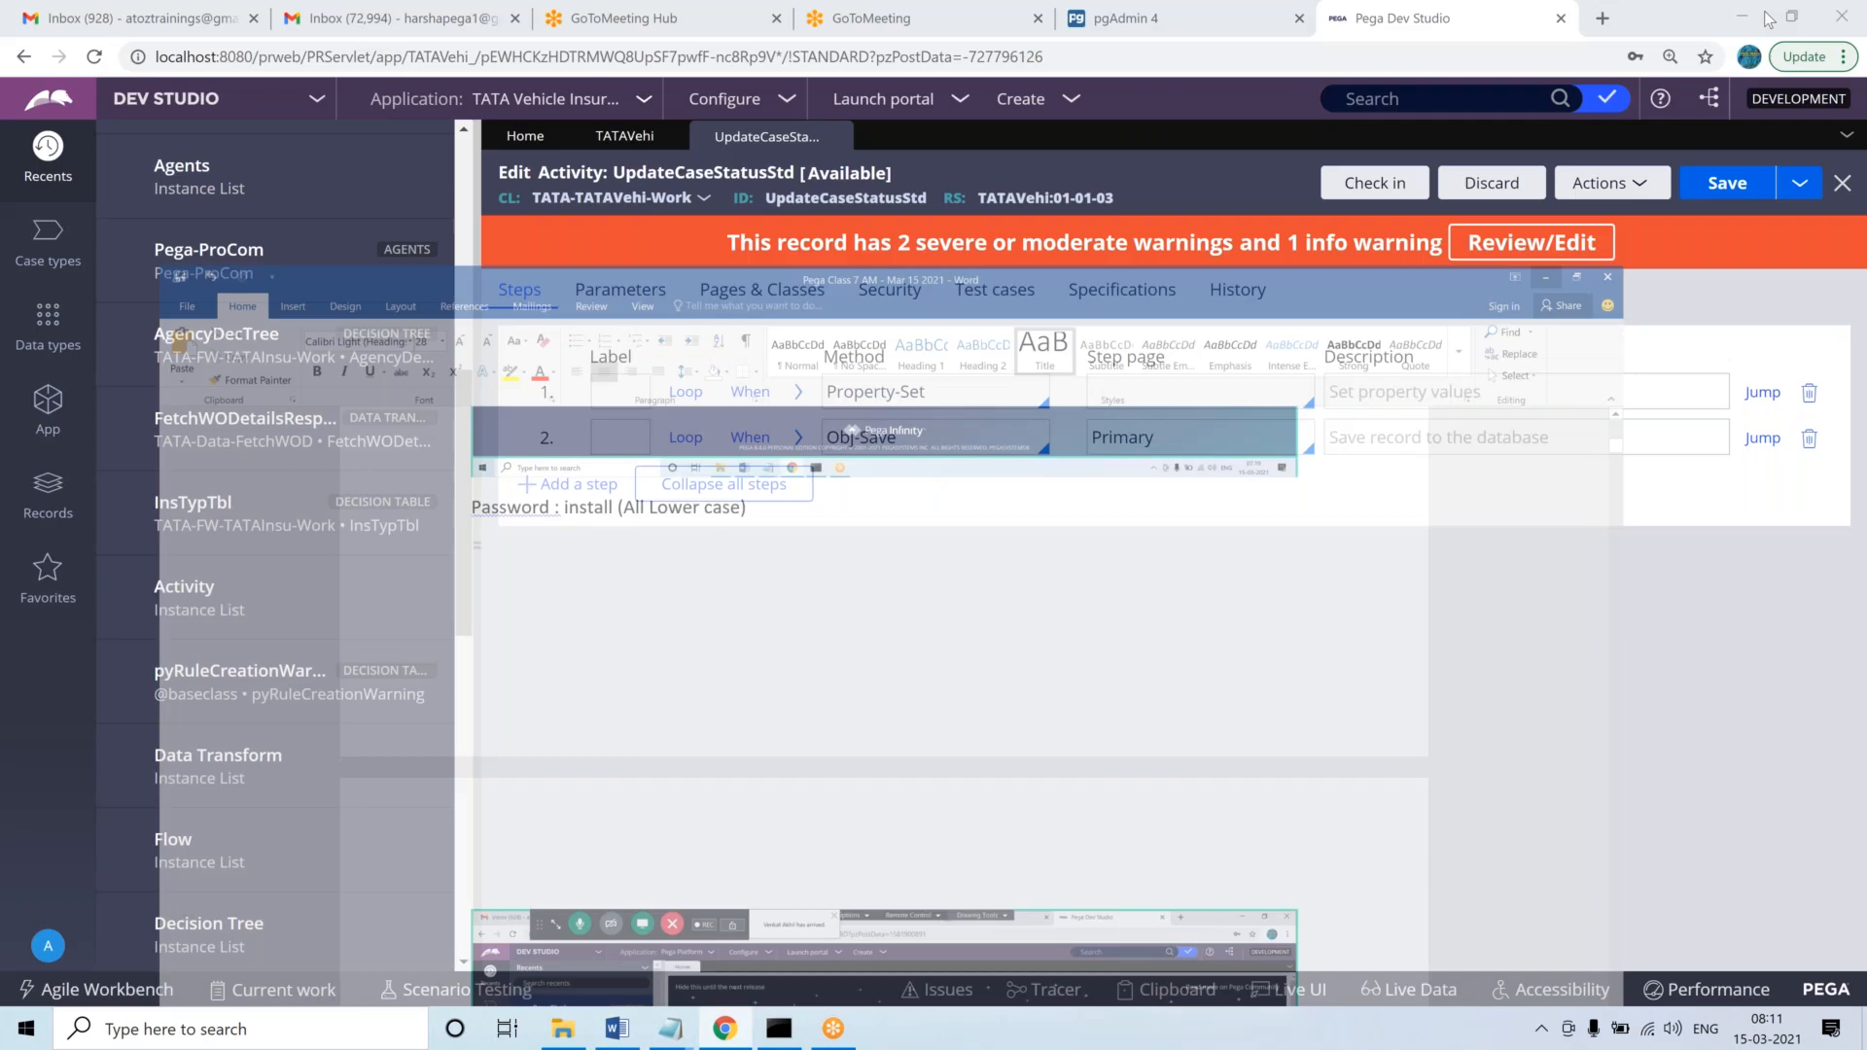
Add a .Age property with the value 10/0 to the activity's Property-Set step and save the activity.
{"action": "left_click", "coordinate": [956, 394]}
{"action": "left_click", "coordinate": [800, 397]}
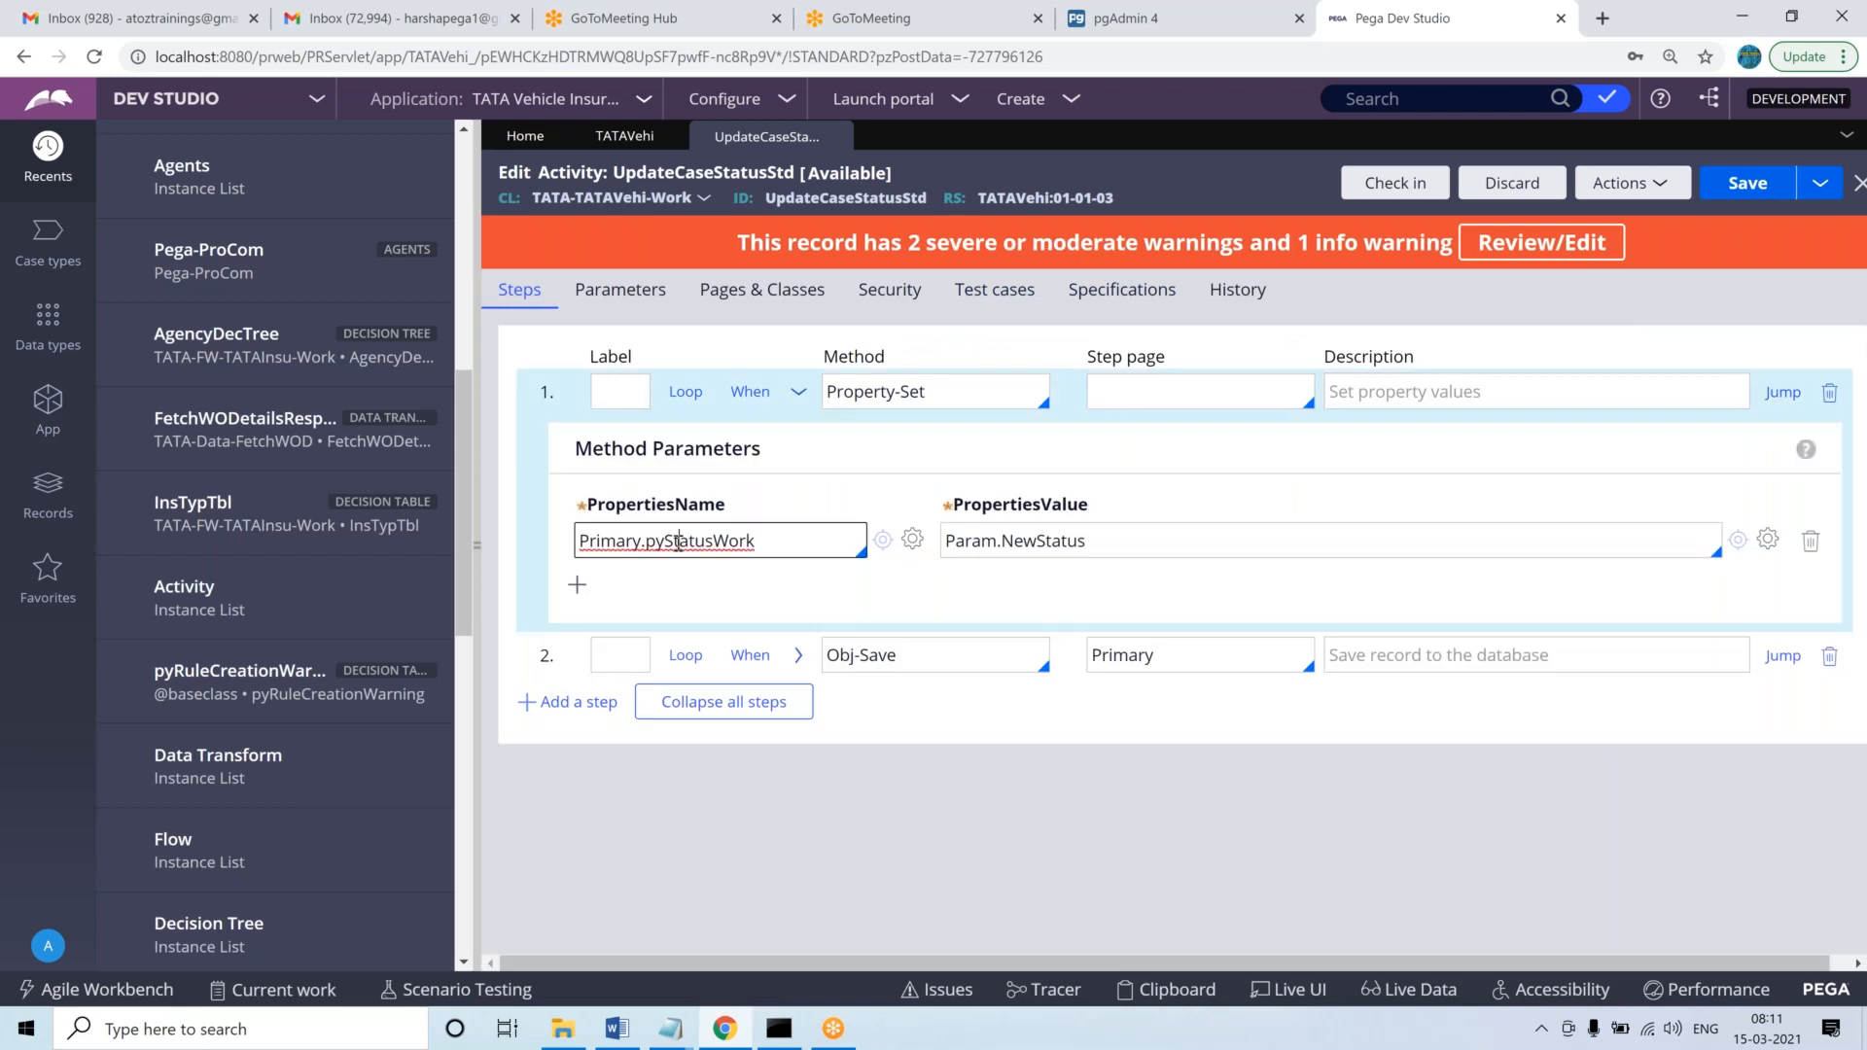
{"action": "left_click", "coordinate": [608, 590]}
{"action": "type", "text": ".Age"}
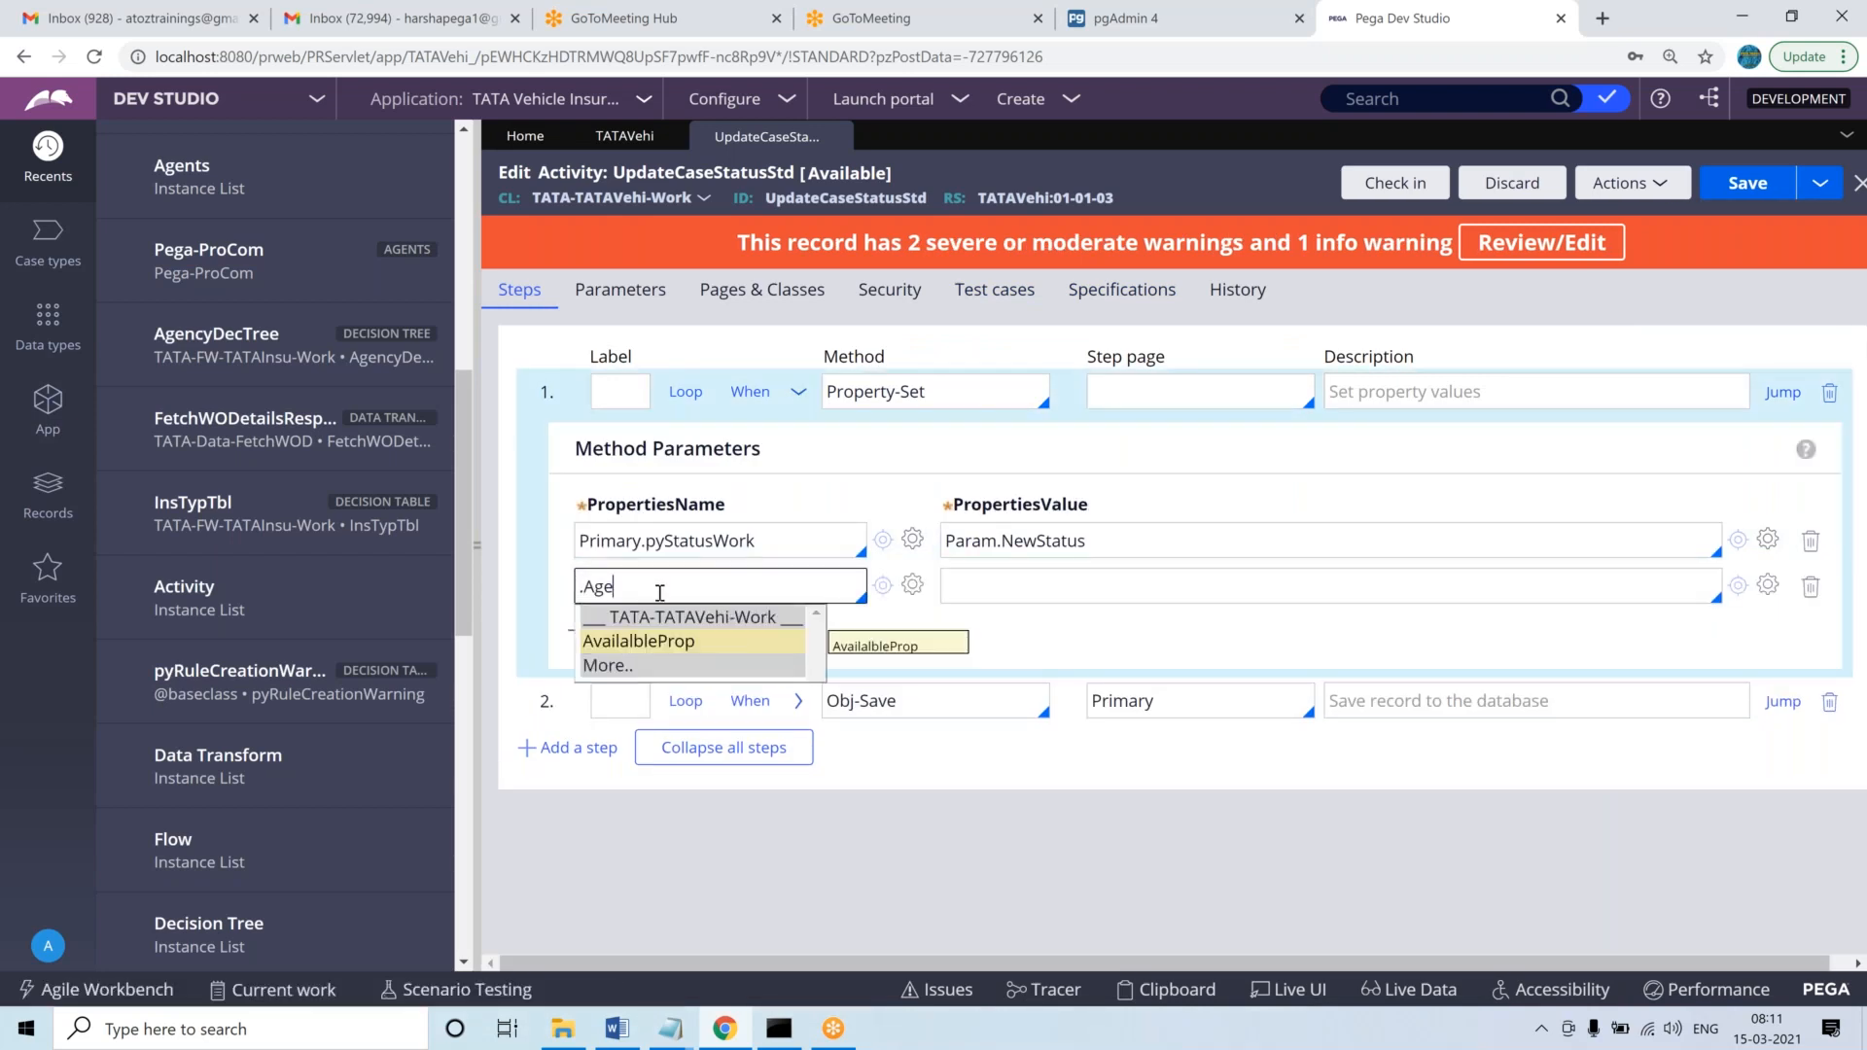
{"action": "left_click", "coordinate": [1064, 592]}
{"action": "type", "text": "10/0"}
{"action": "left_click", "coordinate": [1749, 195]}
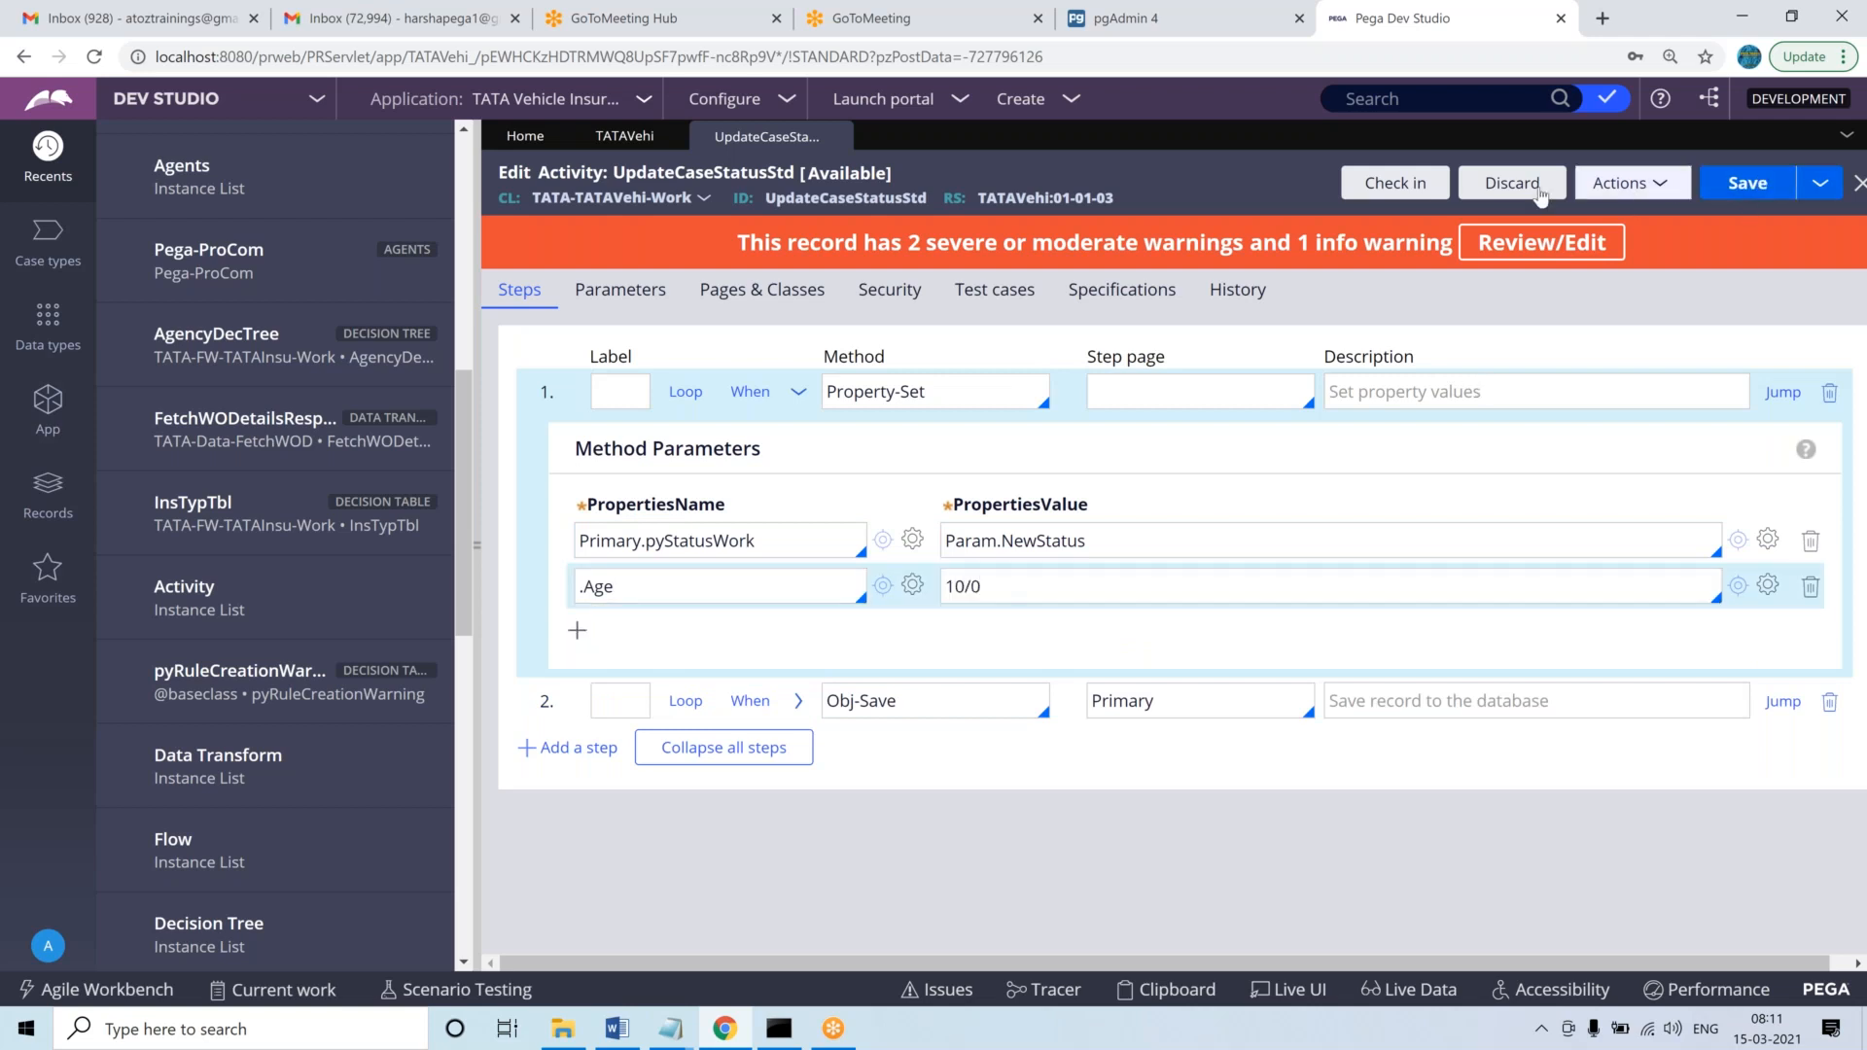
Check in the UpdateCaseStatusStd activity with the comment "sdfs" and collapse its Property-Set step.
{"action": "left_click", "coordinate": [1396, 183]}
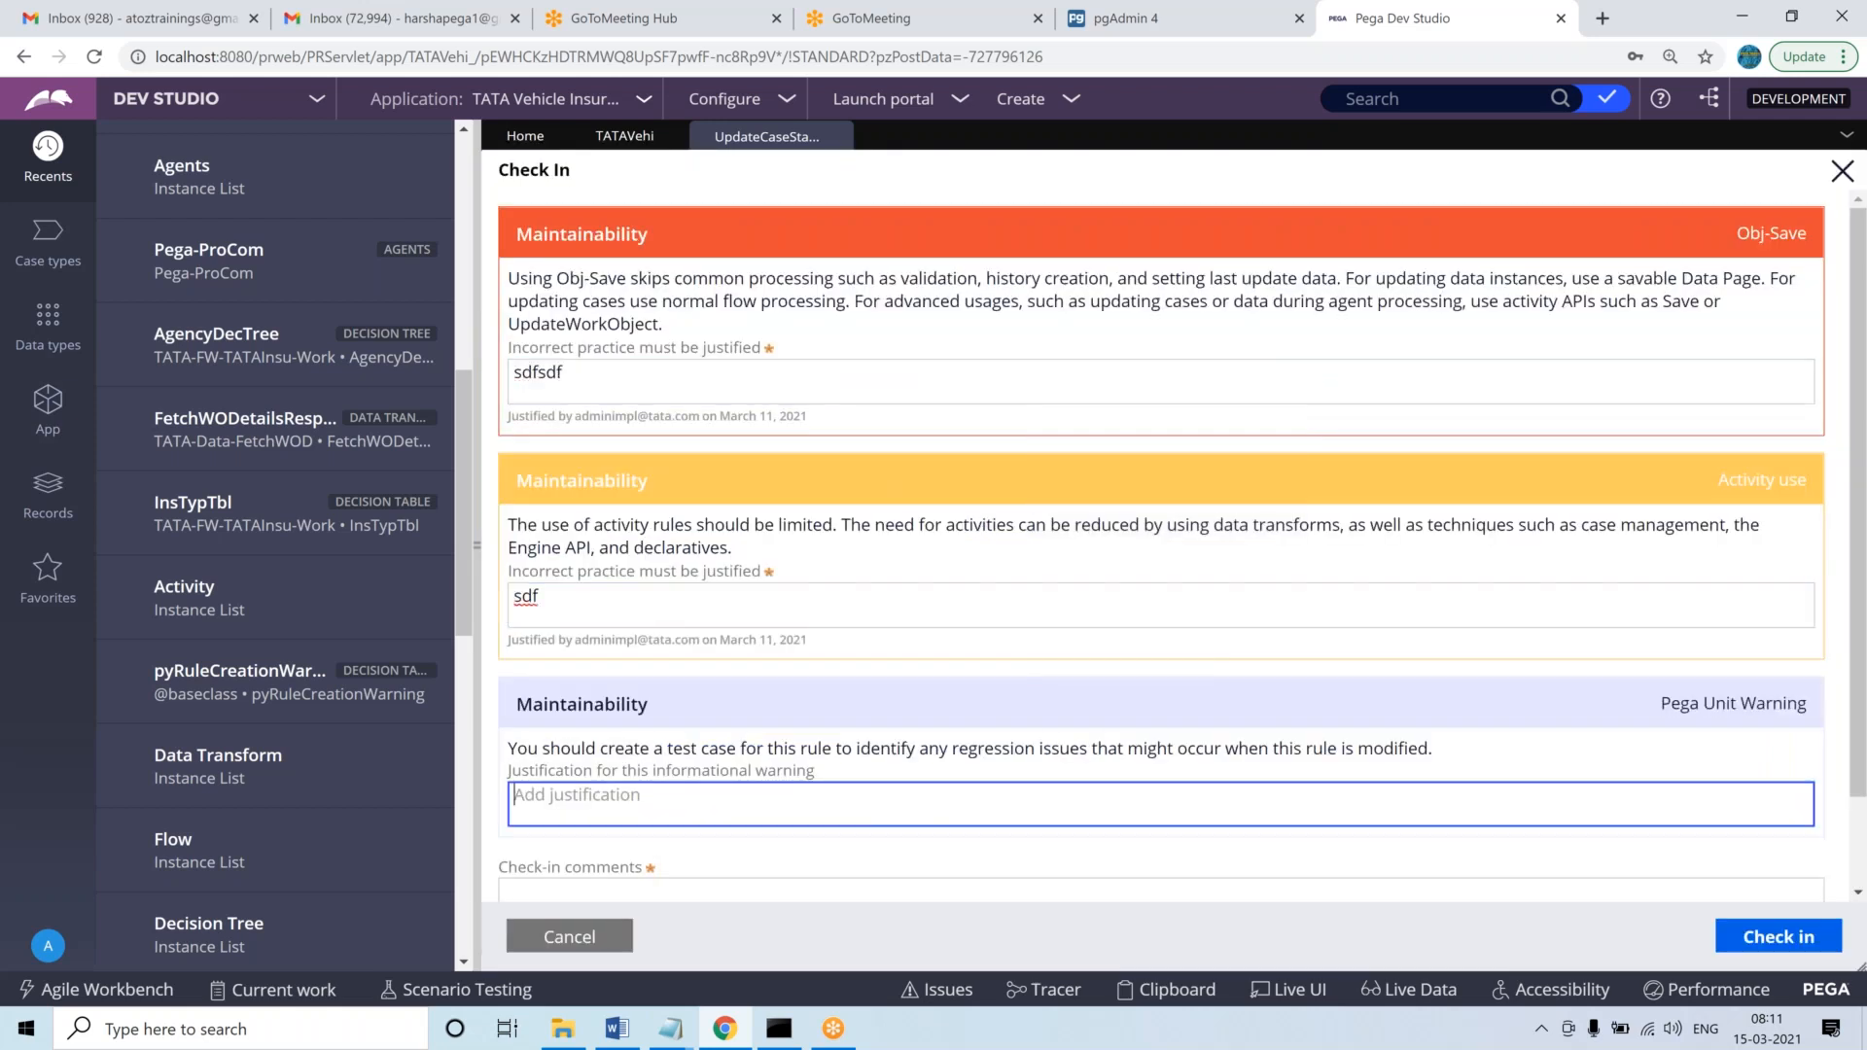
{"action": "key", "text": "Tab"}
{"action": "type", "text": "sdfs"}
{"action": "key", "text": "Return"}
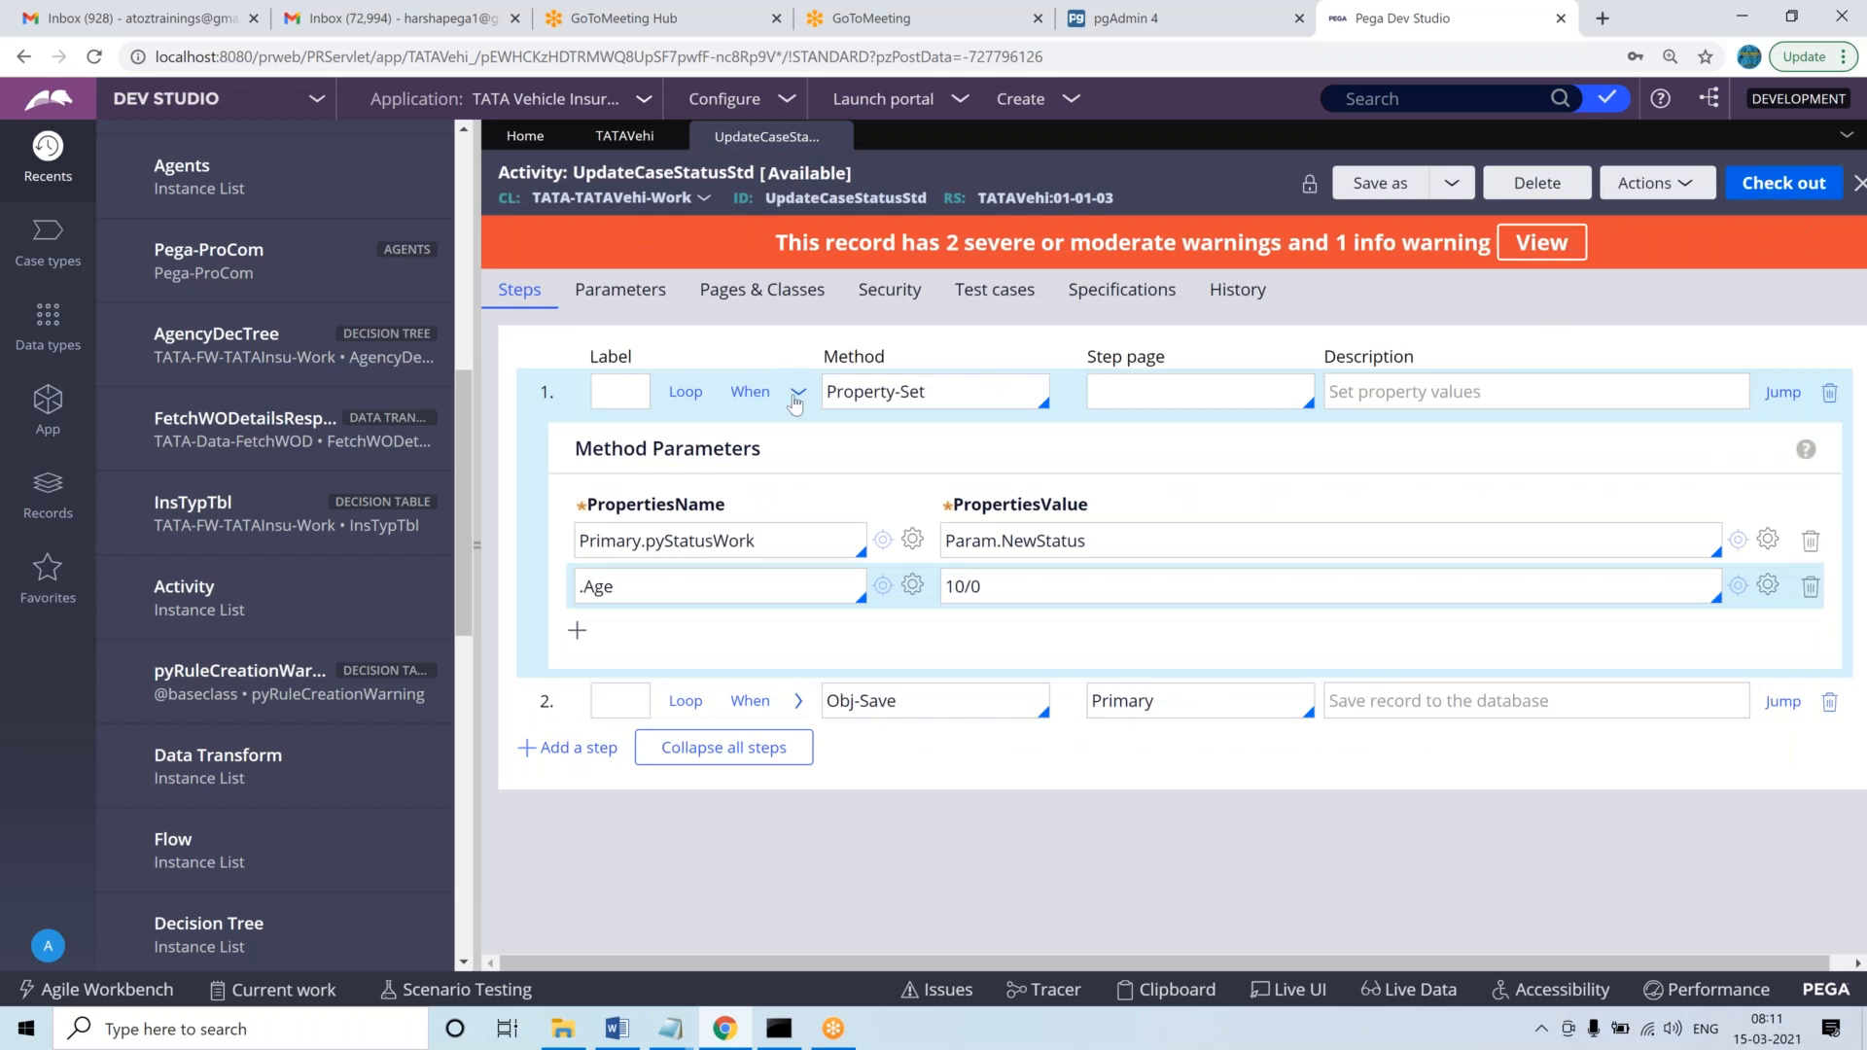
{"action": "left_click", "coordinate": [797, 393]}
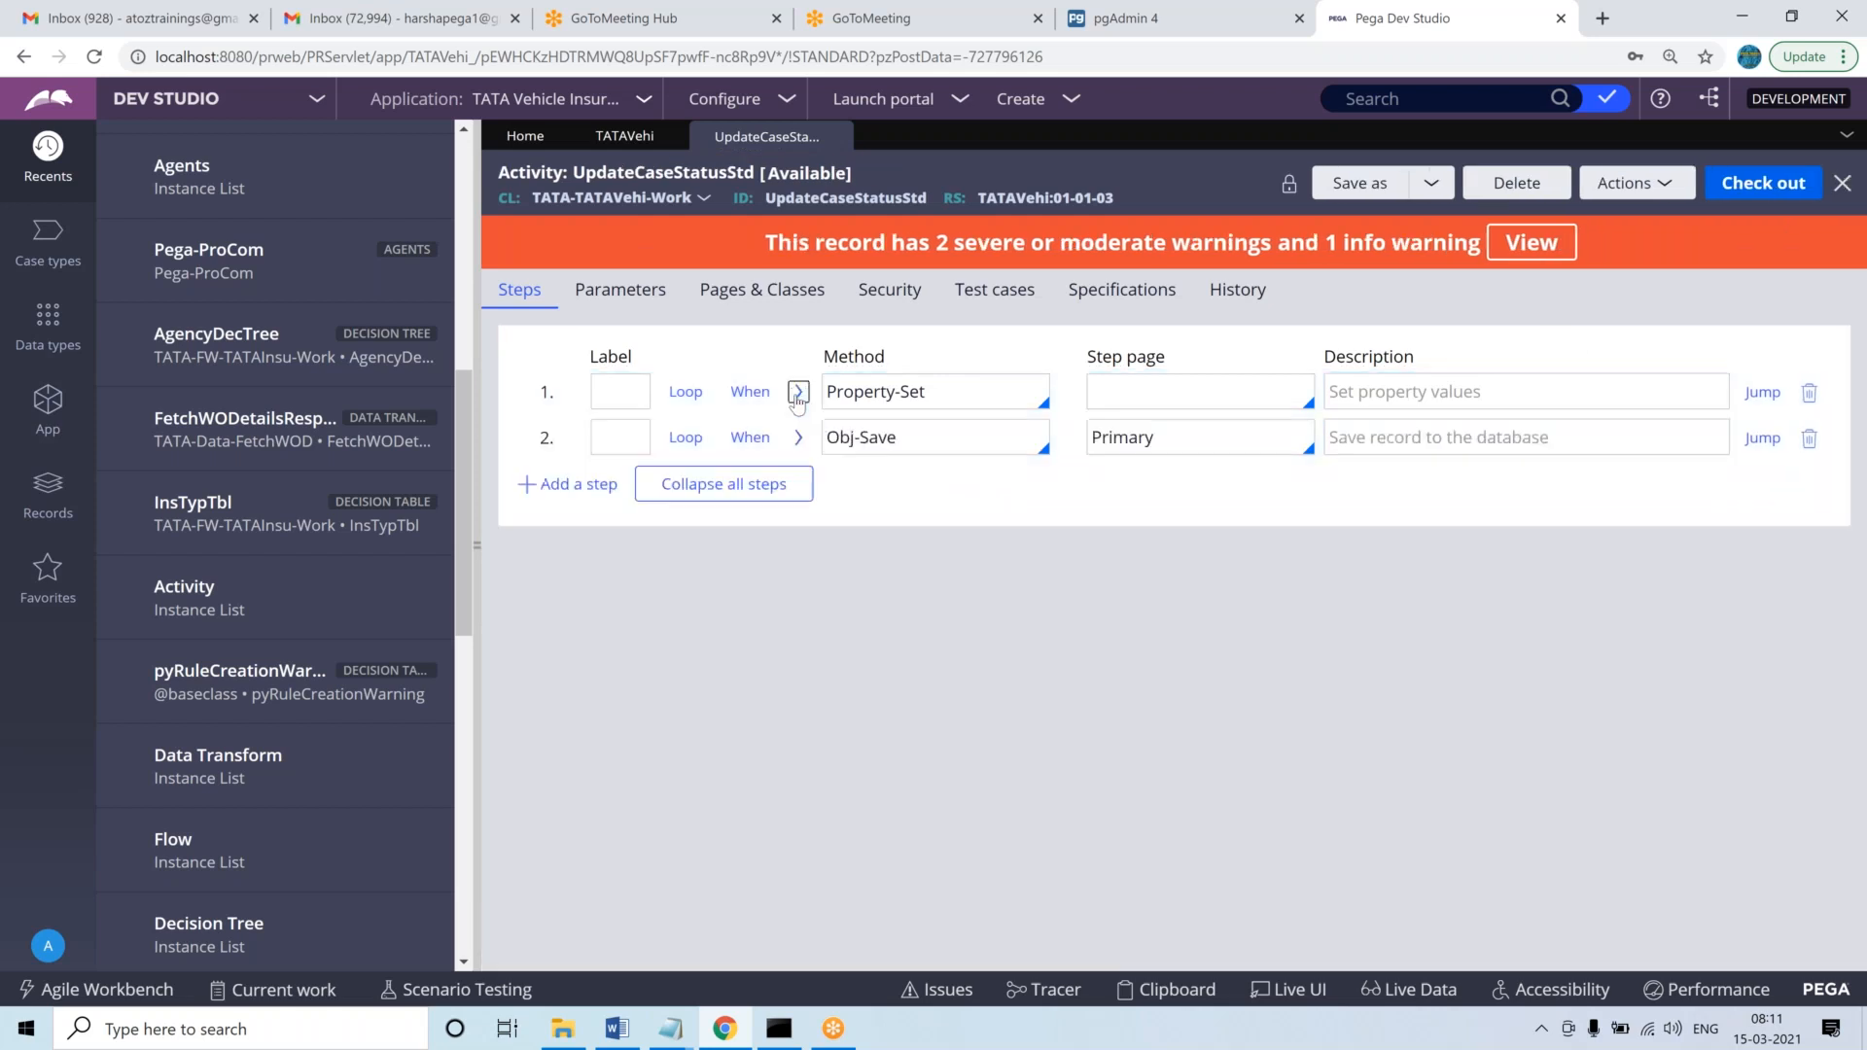
Search the application classes for "System-queue-Defa" and clear the search without choosing a class.
{"action": "left_click", "coordinate": [48, 404]}
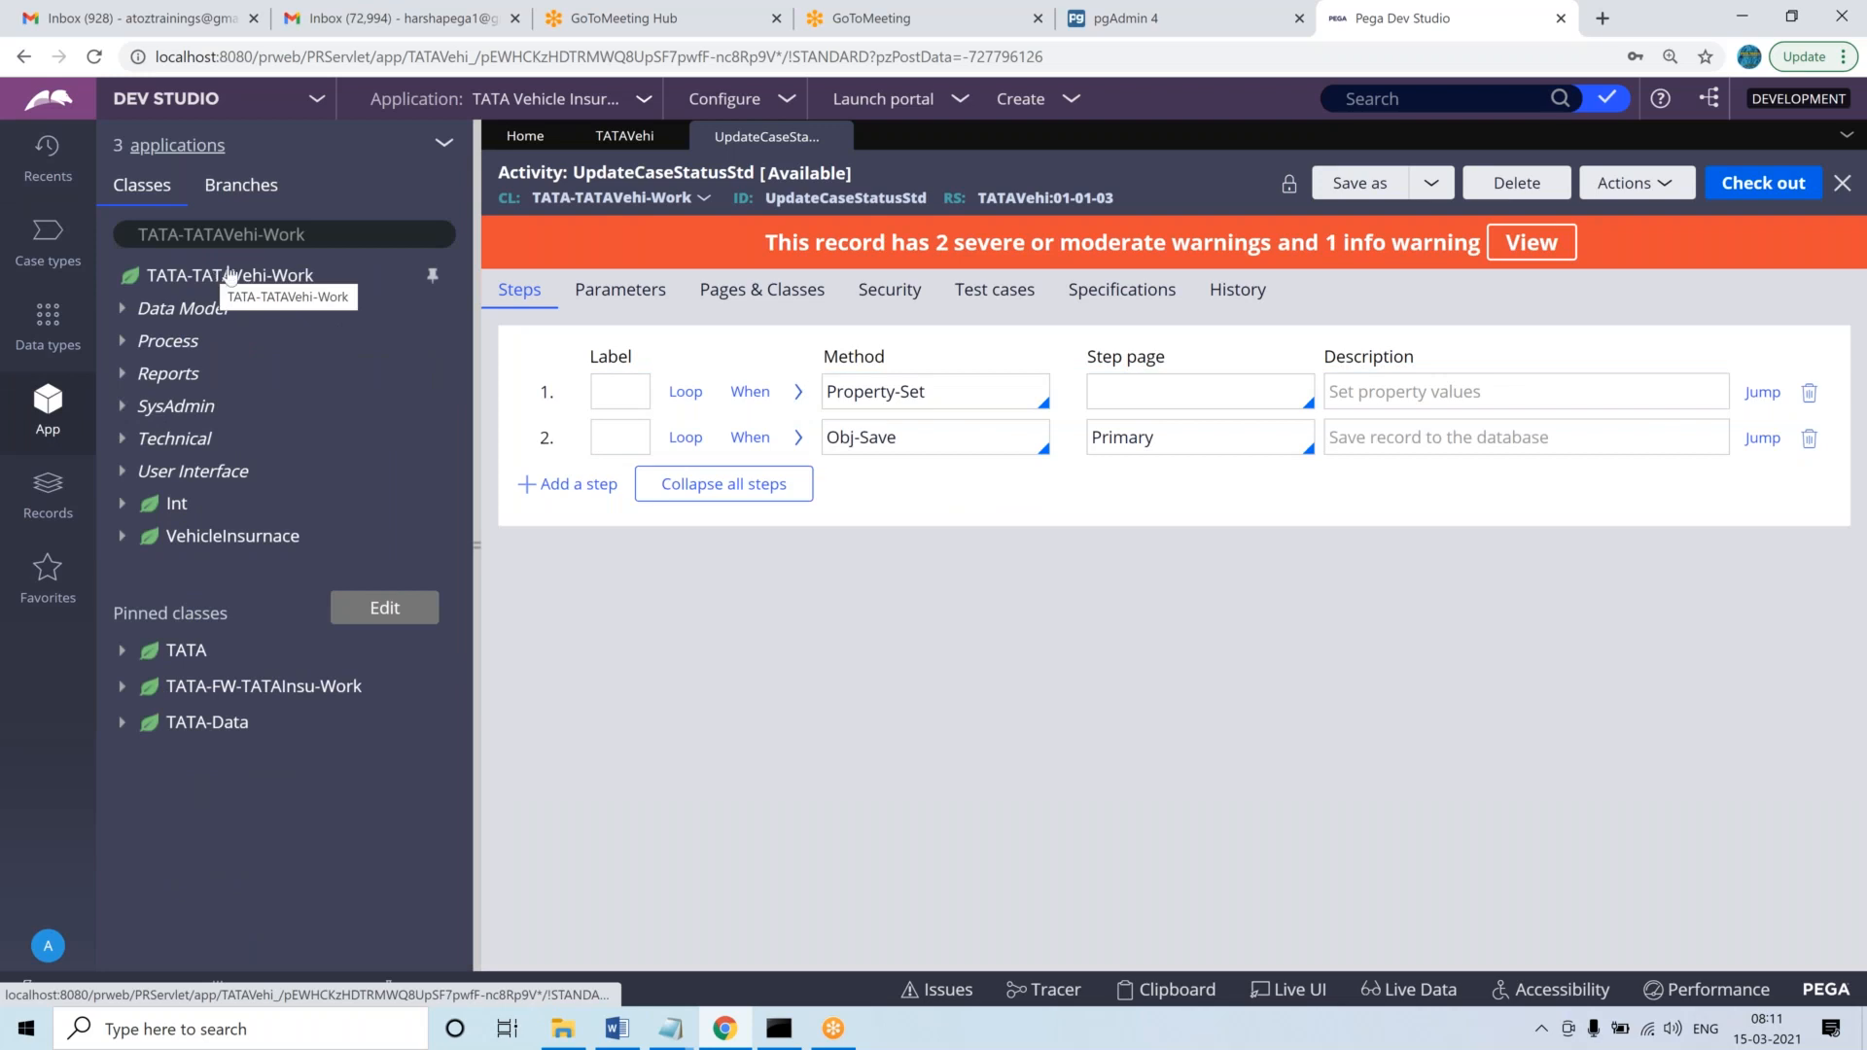
{"action": "left_click", "coordinate": [328, 234]}
{"action": "triple_click", "coordinate": [327, 234]}
{"action": "type", "text": "System-"}
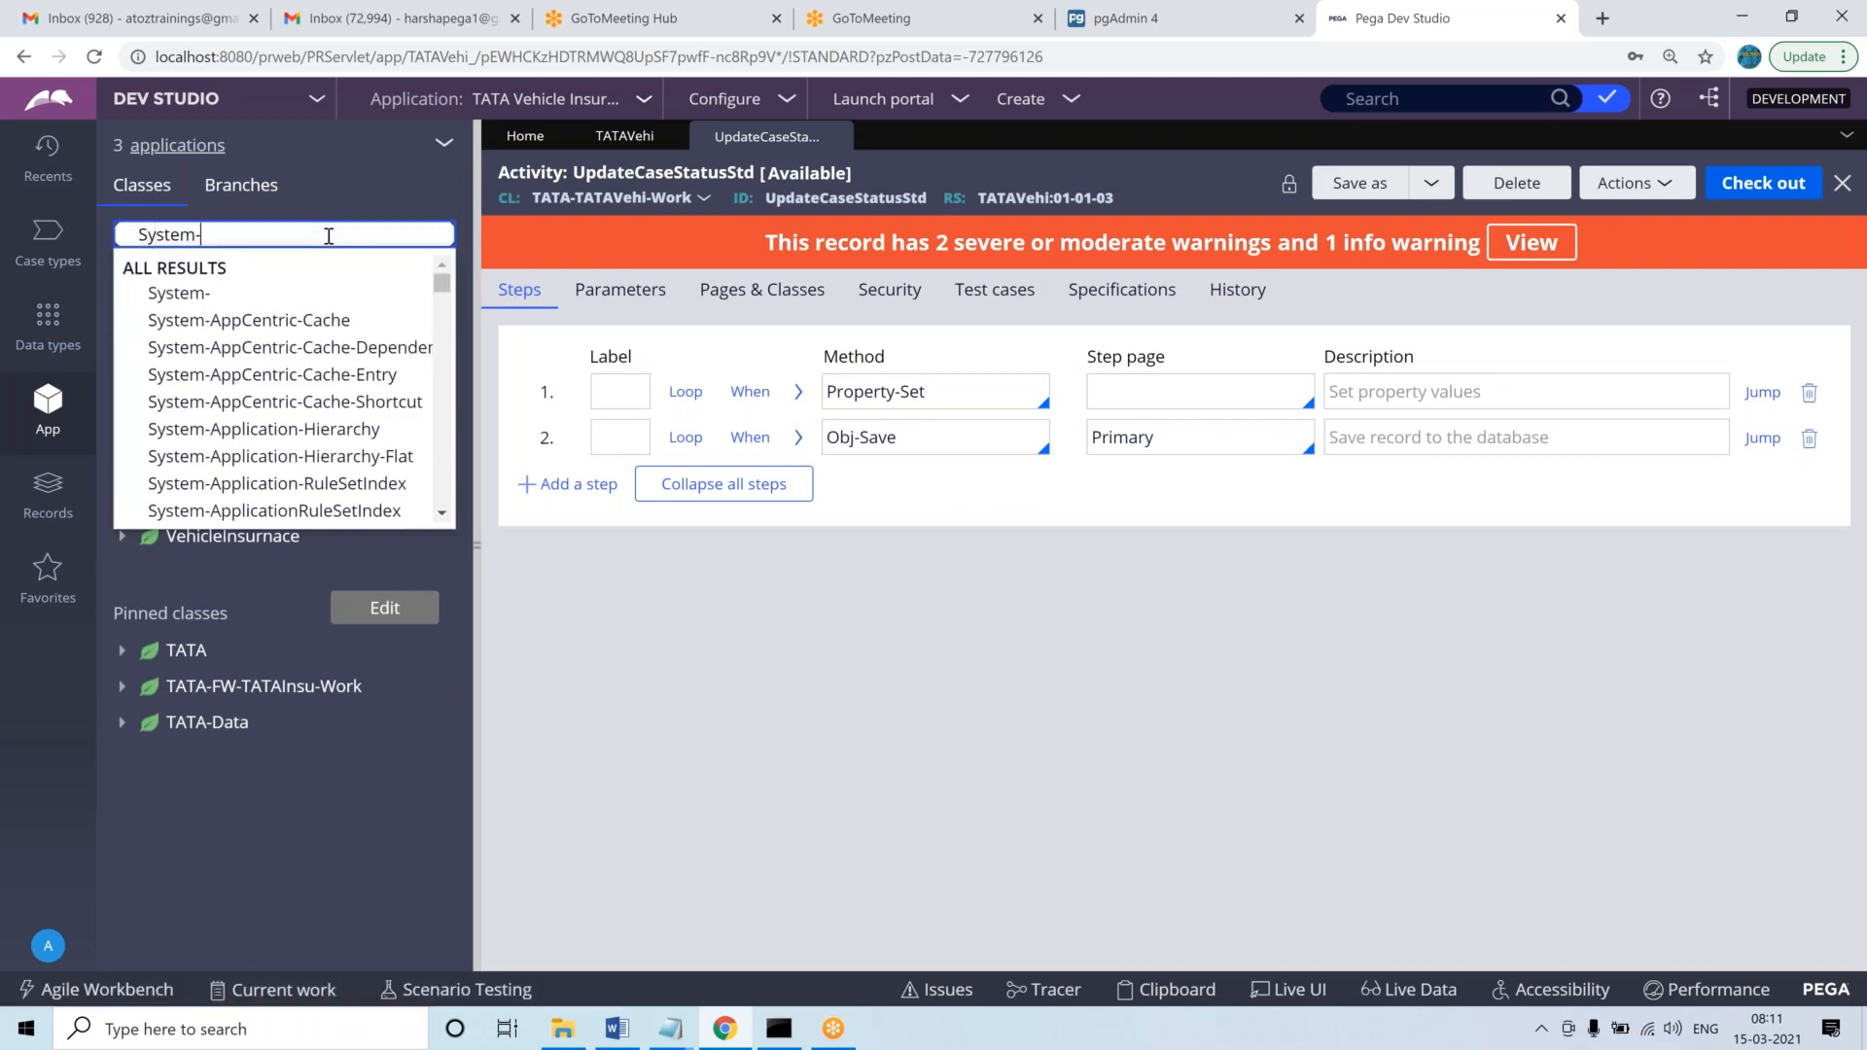
{"action": "type", "text": "queue-Defa"}
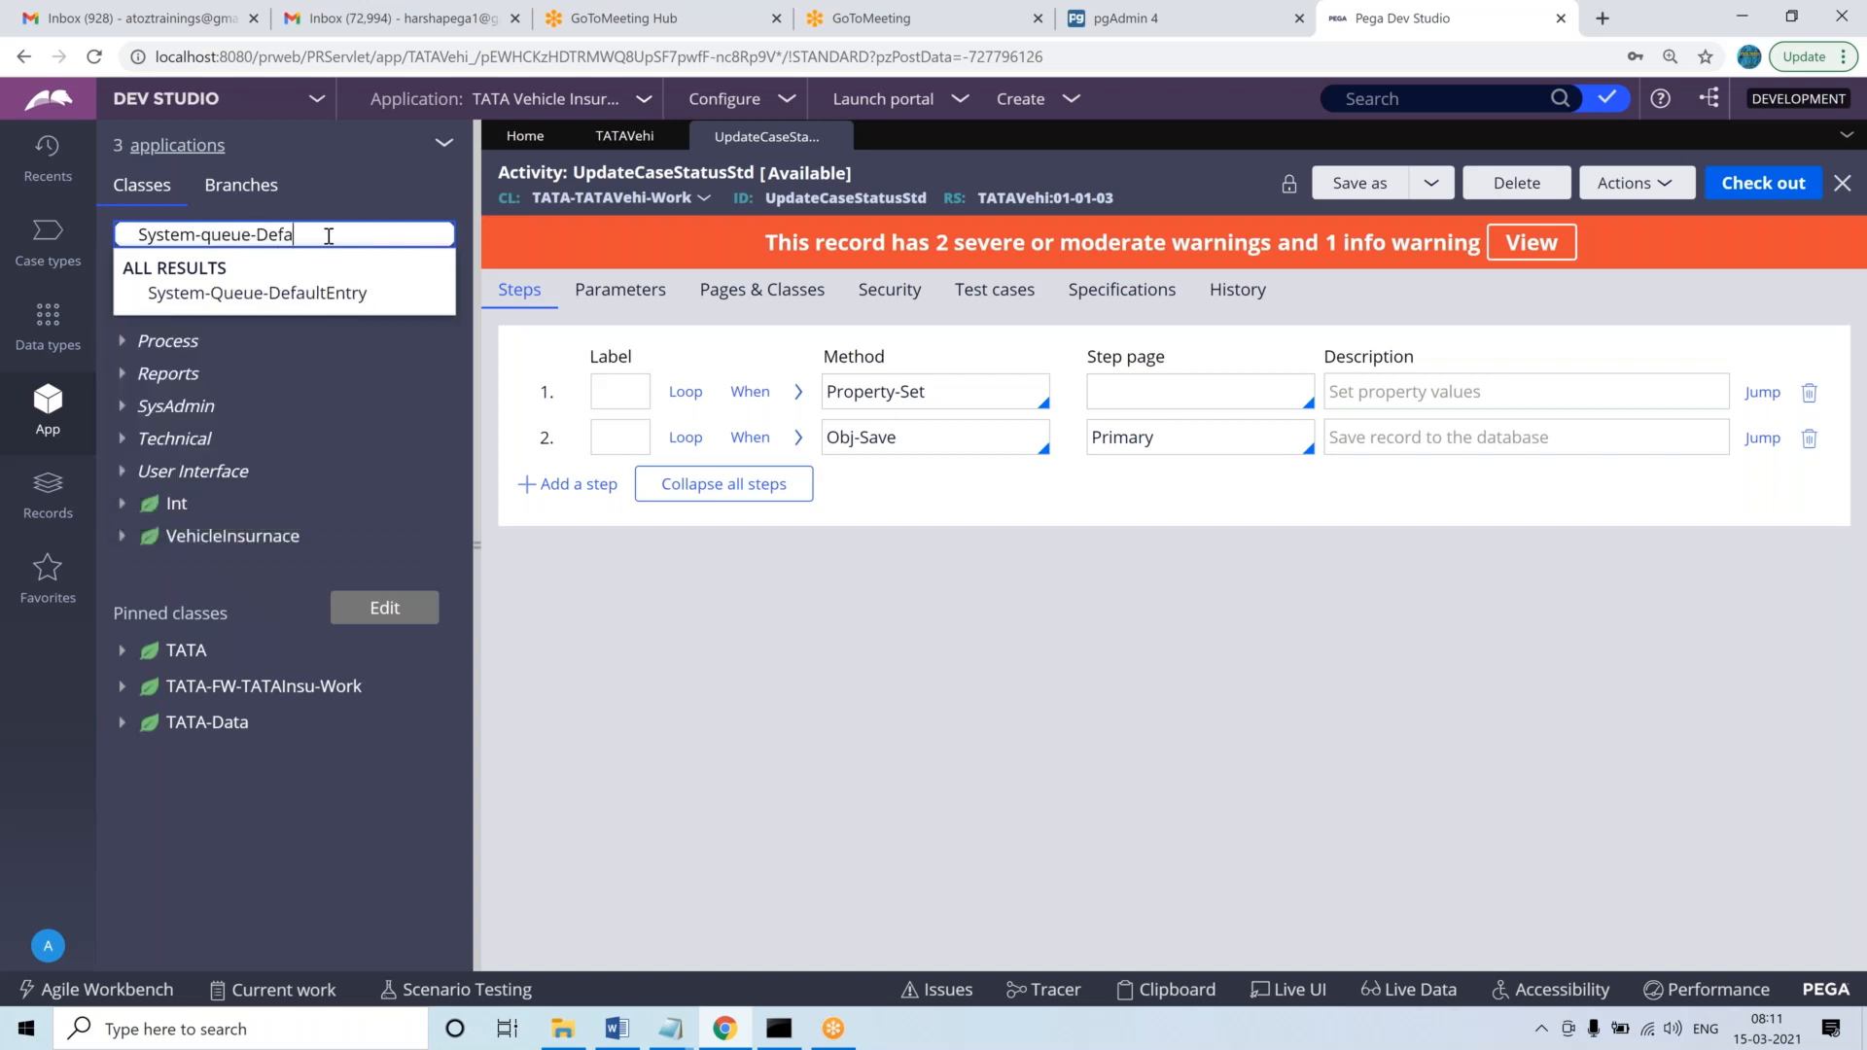
{"action": "key", "text": "ctrl+a"}
{"action": "key", "text": "BackSpace"}
{"action": "left_click", "coordinate": [711, 464]}
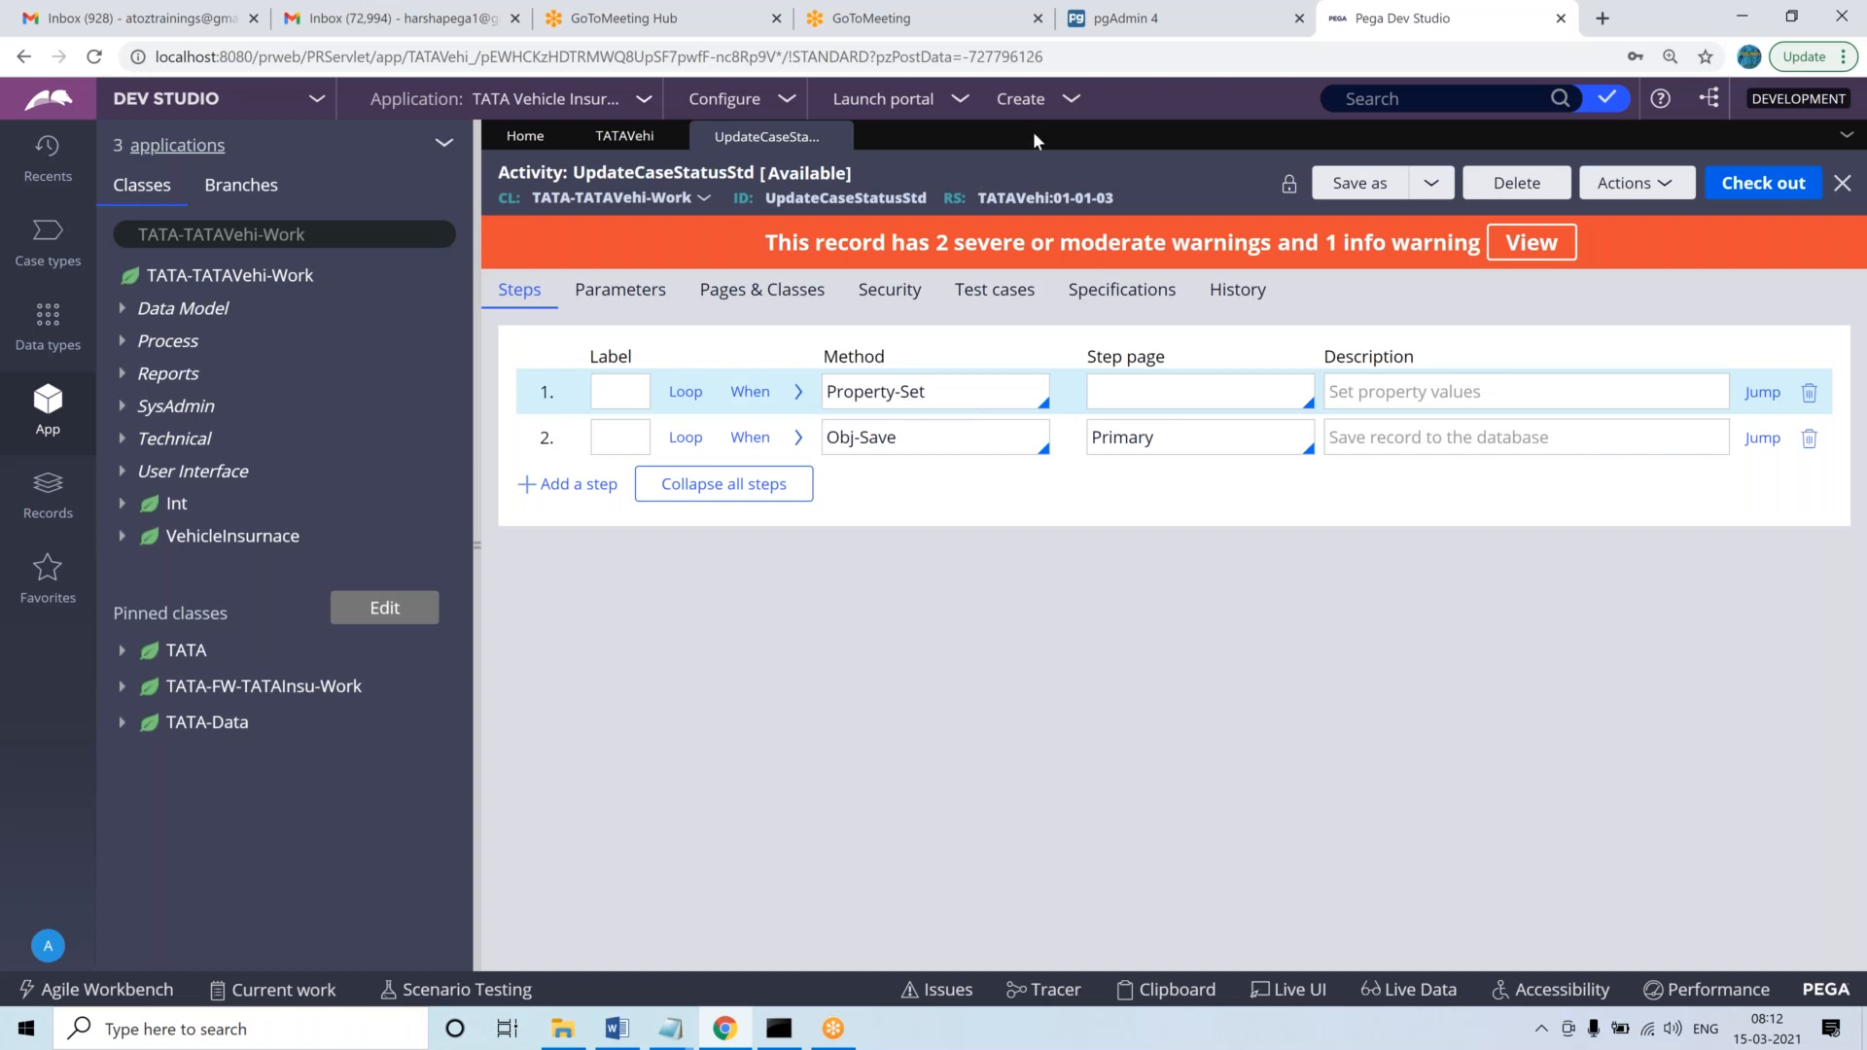
{"action": "key", "text": "Tab"}
{"action": "key", "text": "Return"}
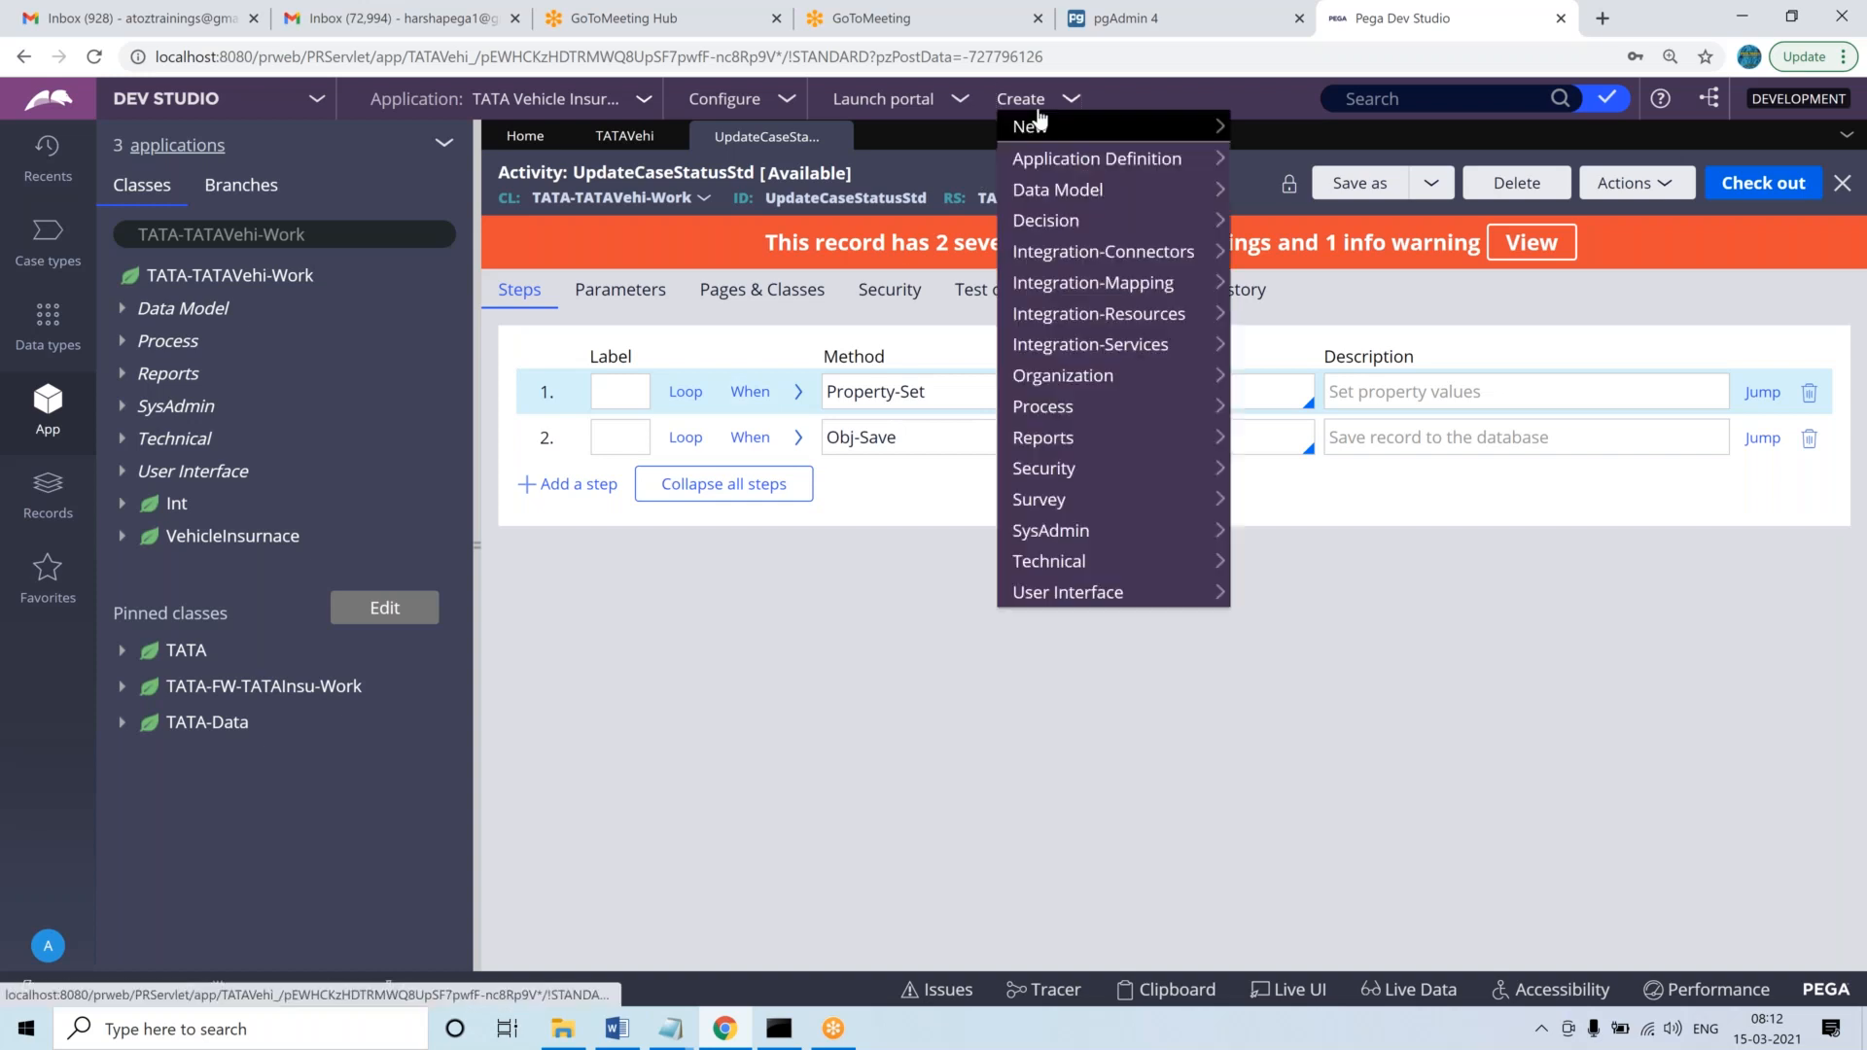
Switch to pgAdmin and try to query the first 100 rows of the pr_sys_queues table.
{"action": "left_click", "coordinate": [1272, 19]}
{"action": "left_click", "coordinate": [1199, 165]}
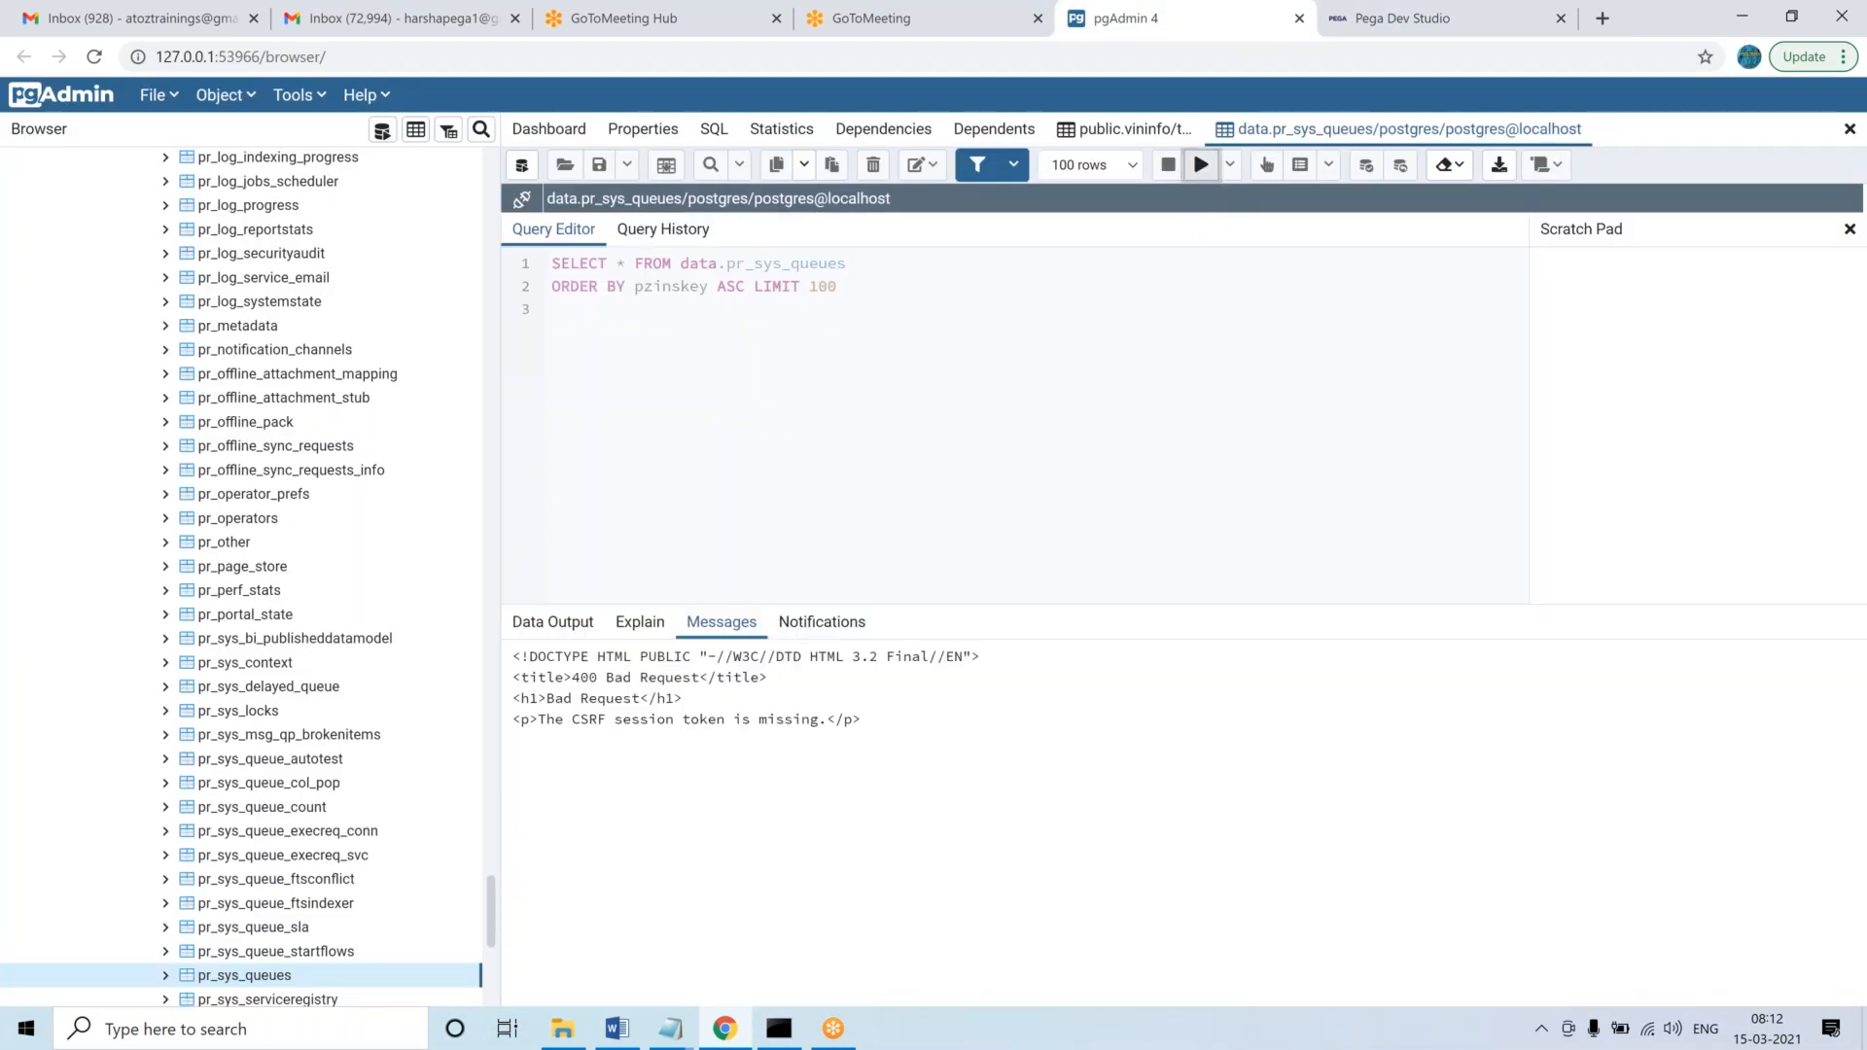
{"action": "right_click", "coordinate": [279, 982]}
{"action": "mouse_move", "coordinate": [384, 875]}
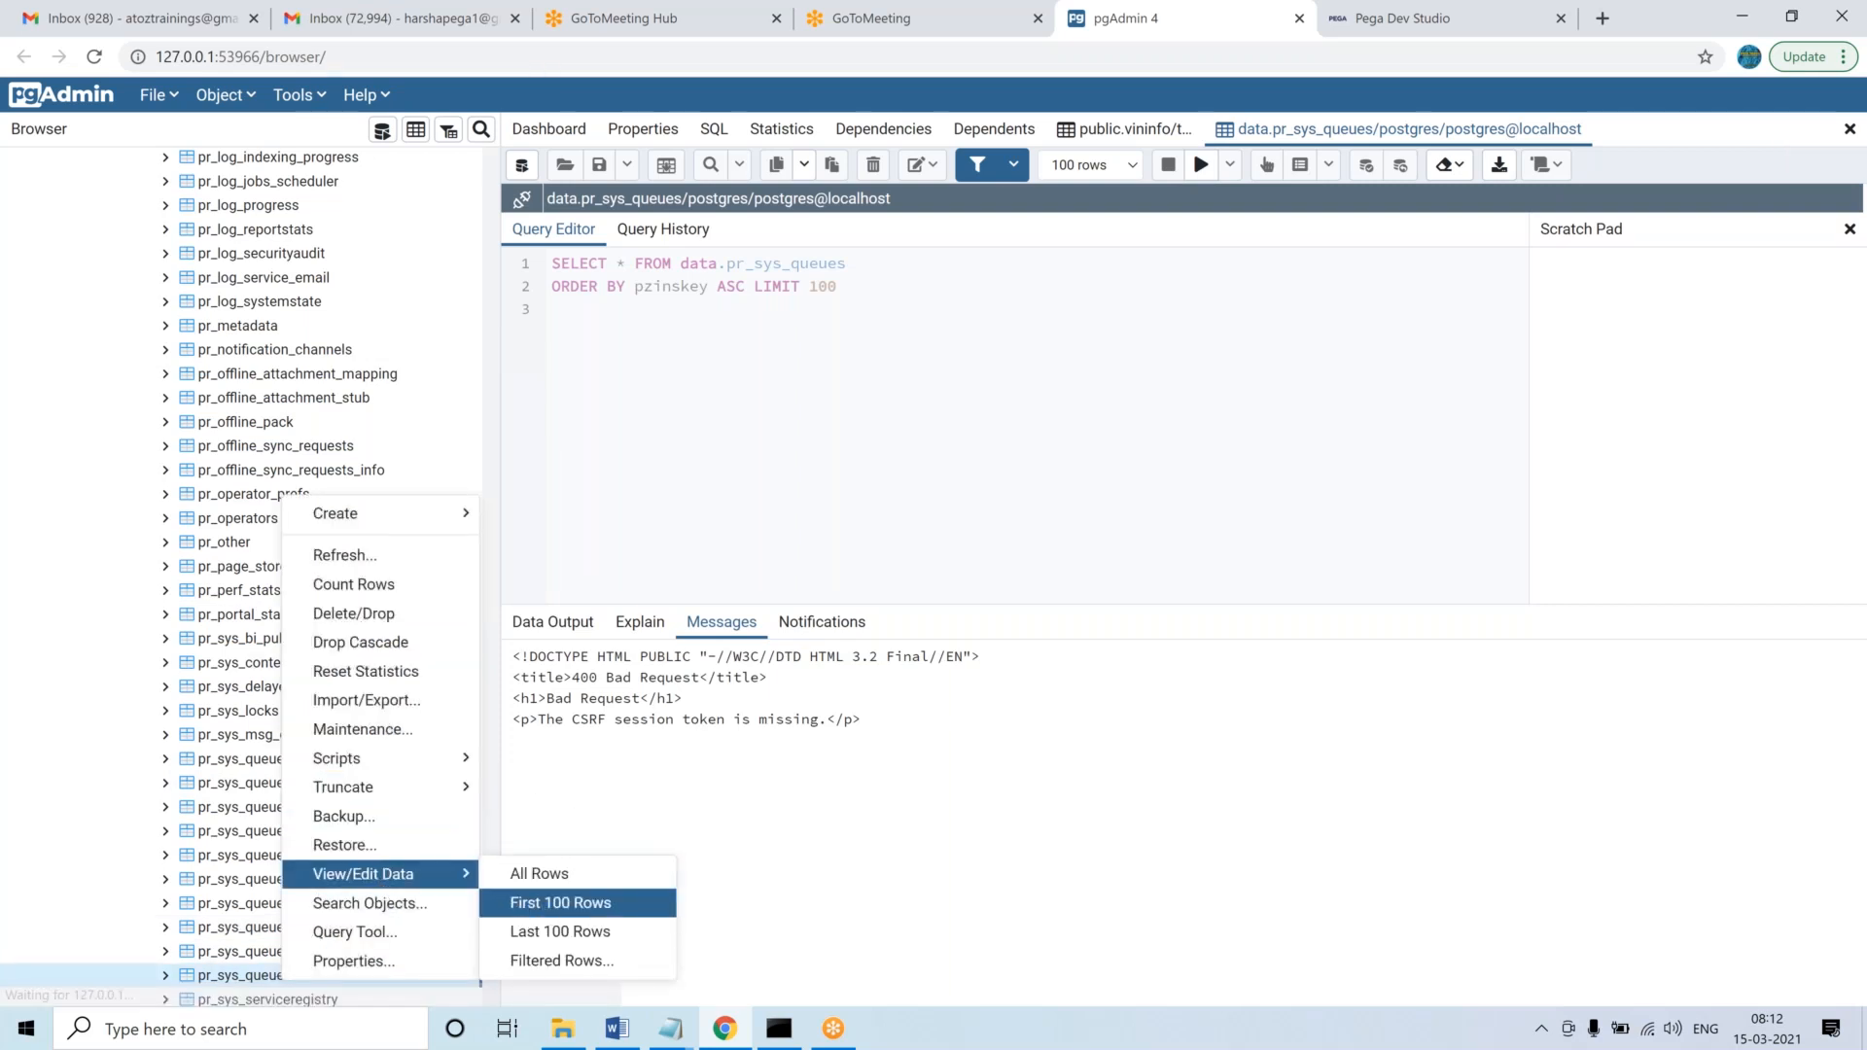
{"action": "left_click", "coordinate": [543, 905]}
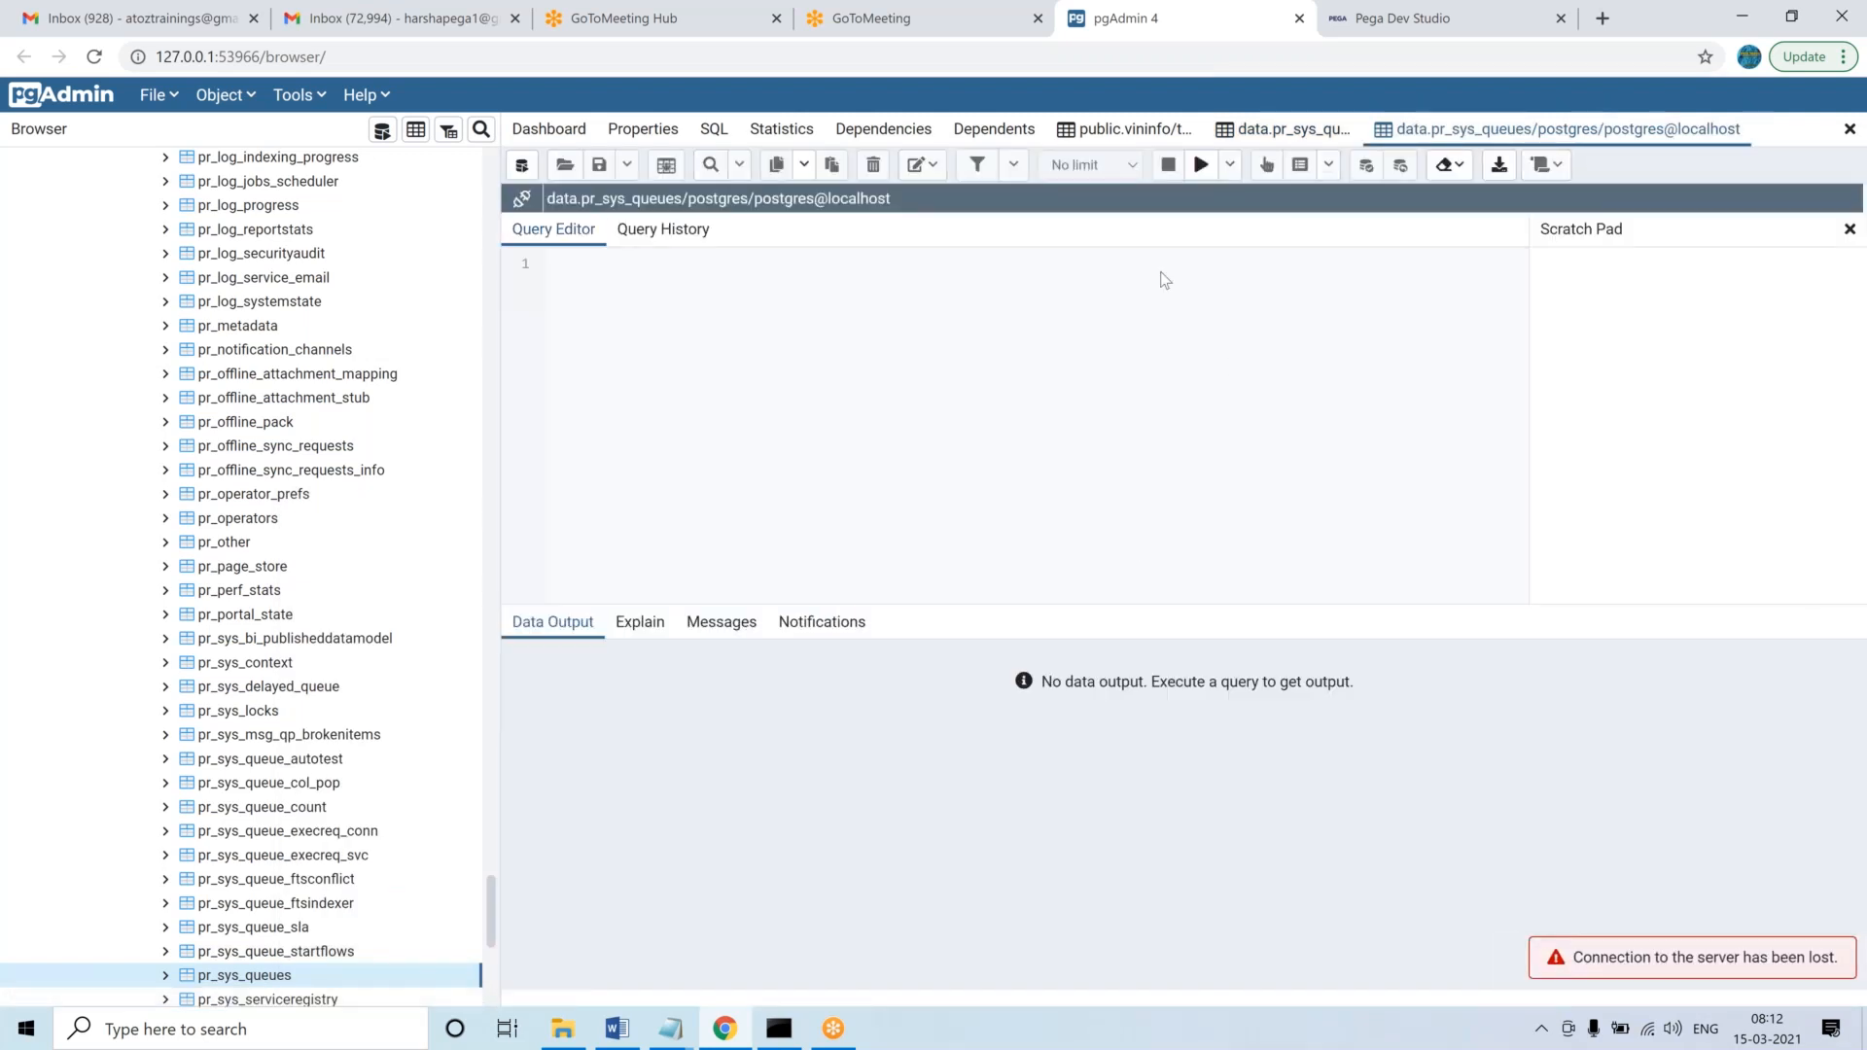
{"action": "left_click", "coordinate": [1202, 173]}
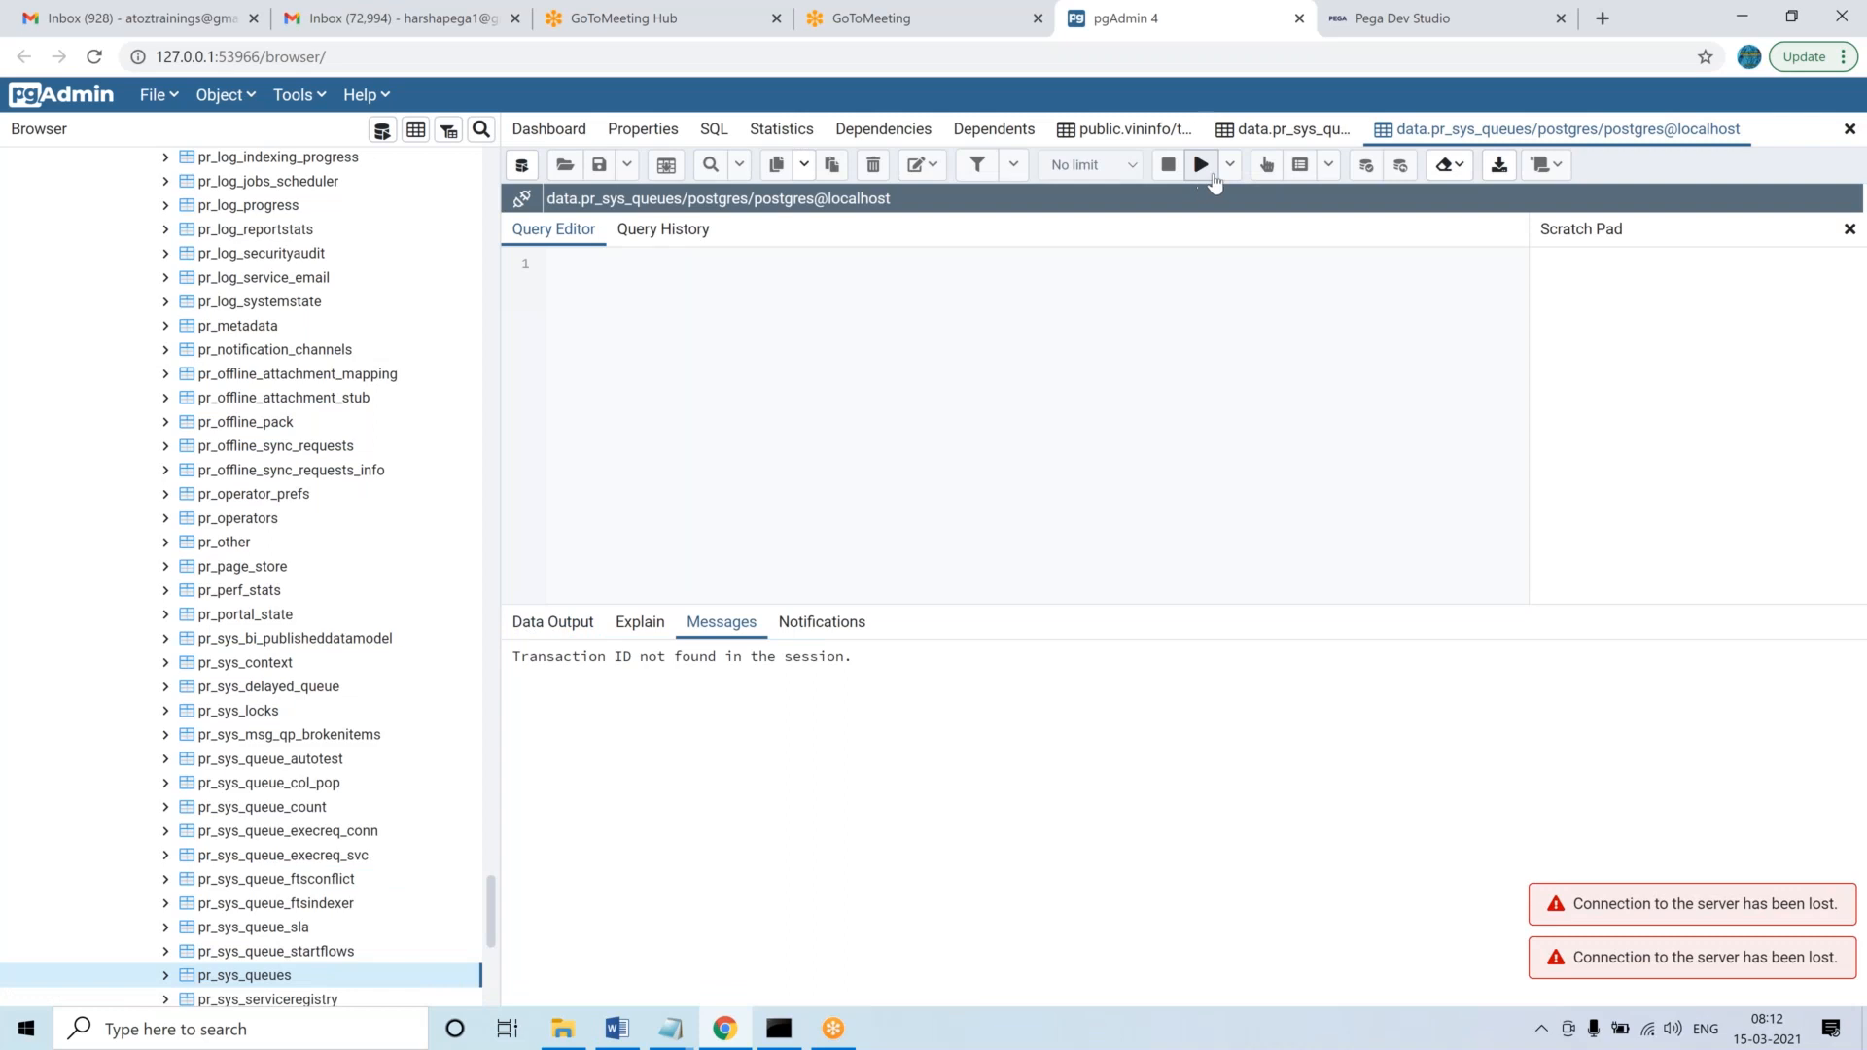
Close the current pgAdmin session, discarding its changes, and open the localhost server in a new session.
{"action": "left_click", "coordinate": [1299, 18]}
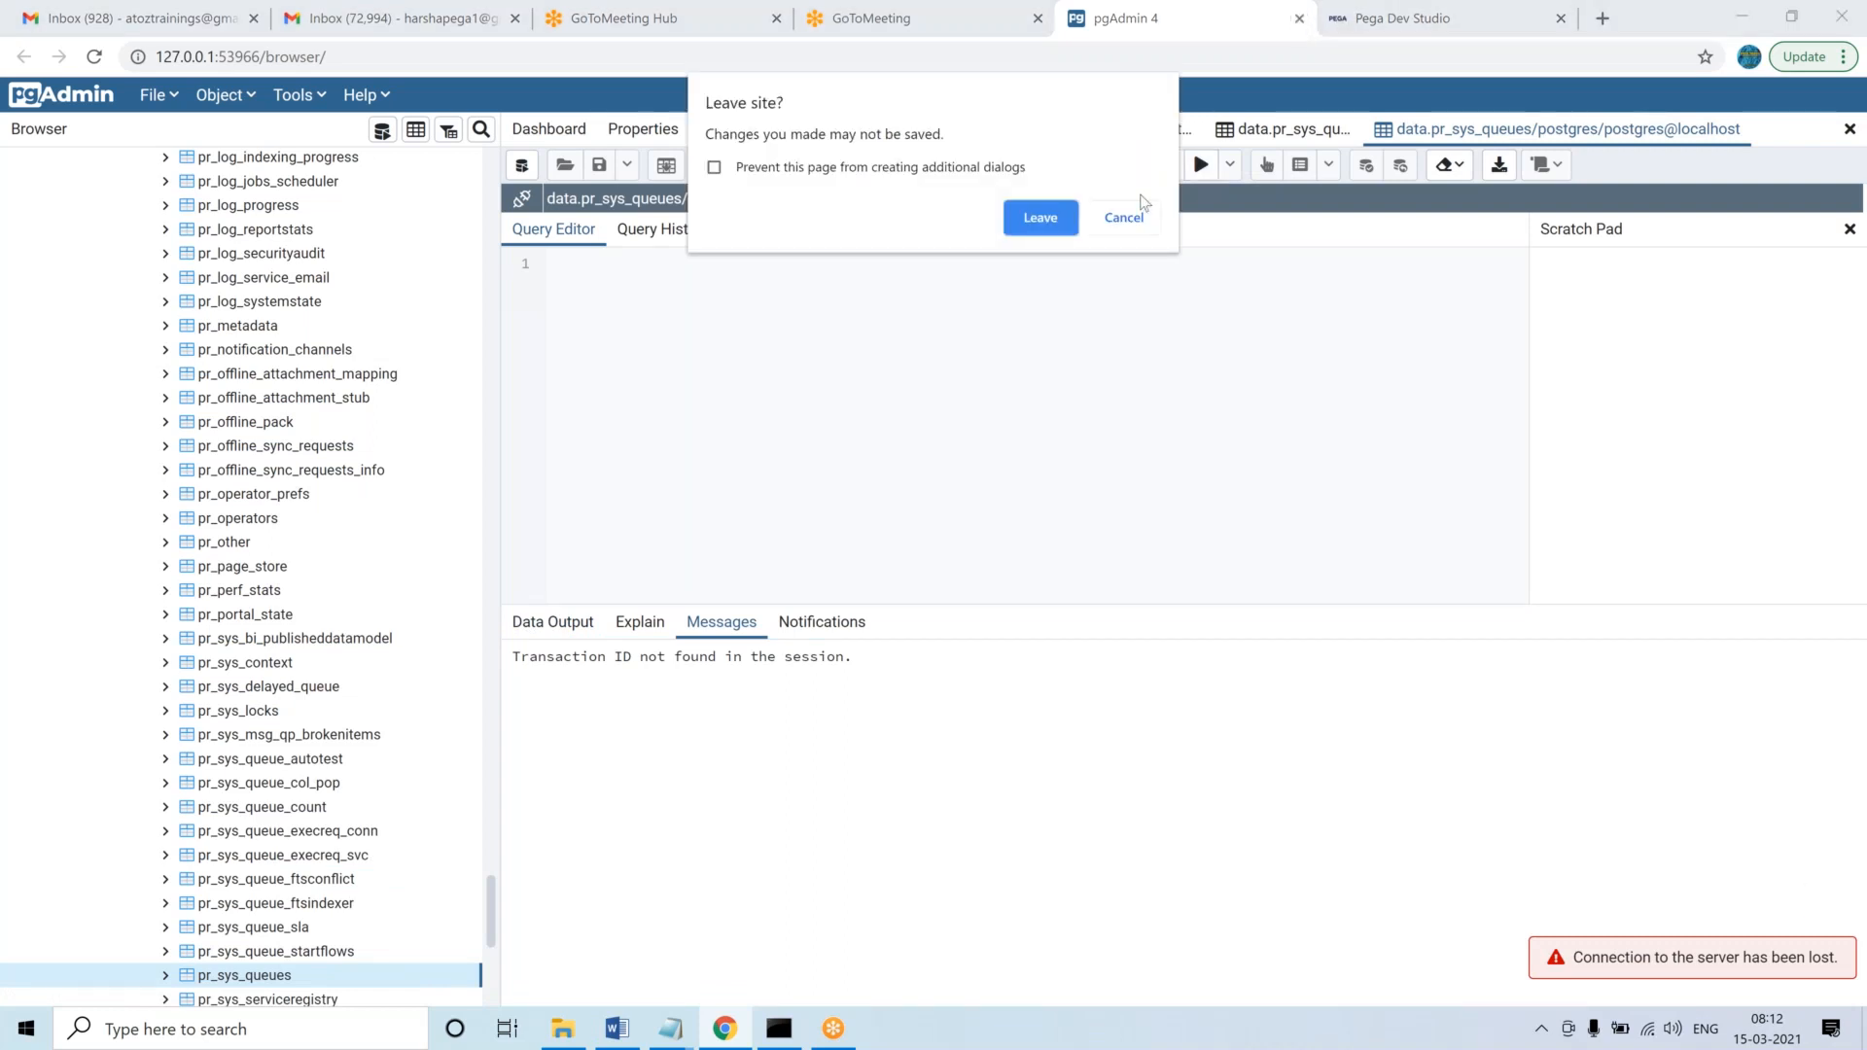
{"action": "left_click", "coordinate": [1060, 218]}
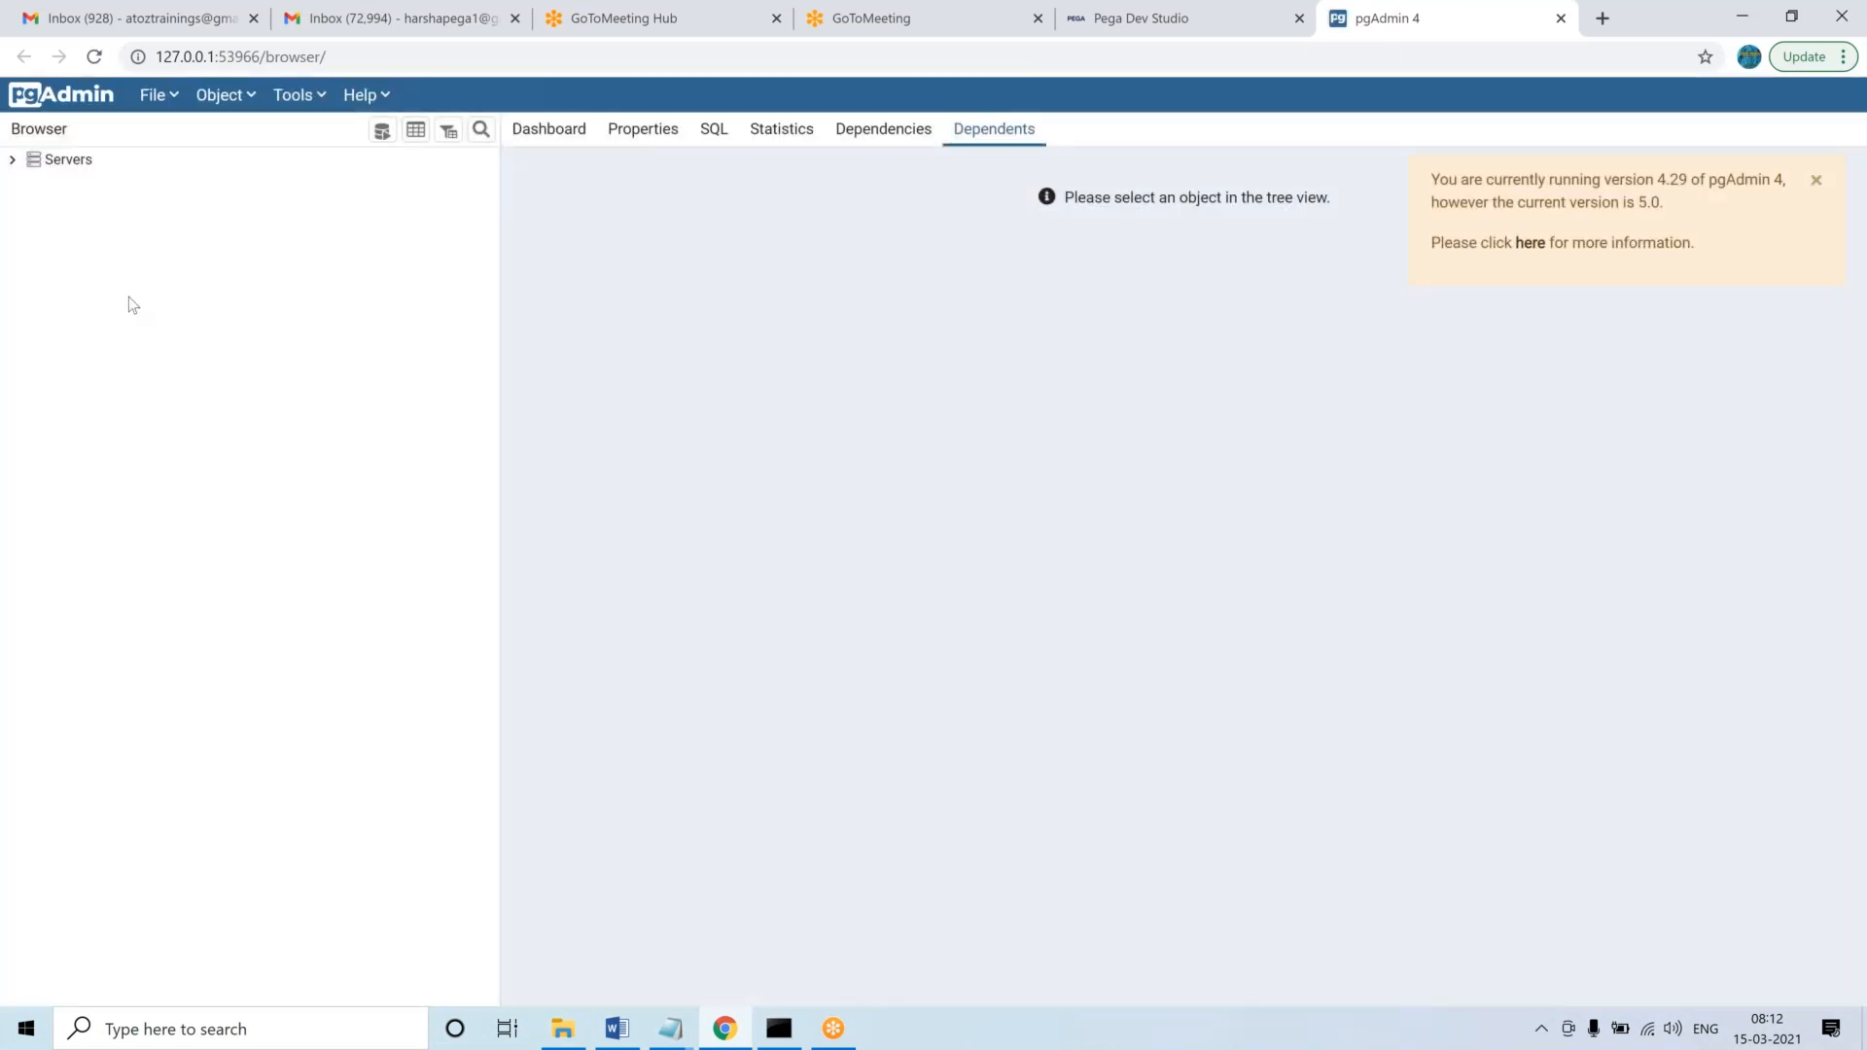
{"action": "left_click", "coordinate": [59, 158]}
{"action": "left_click", "coordinate": [87, 183]}
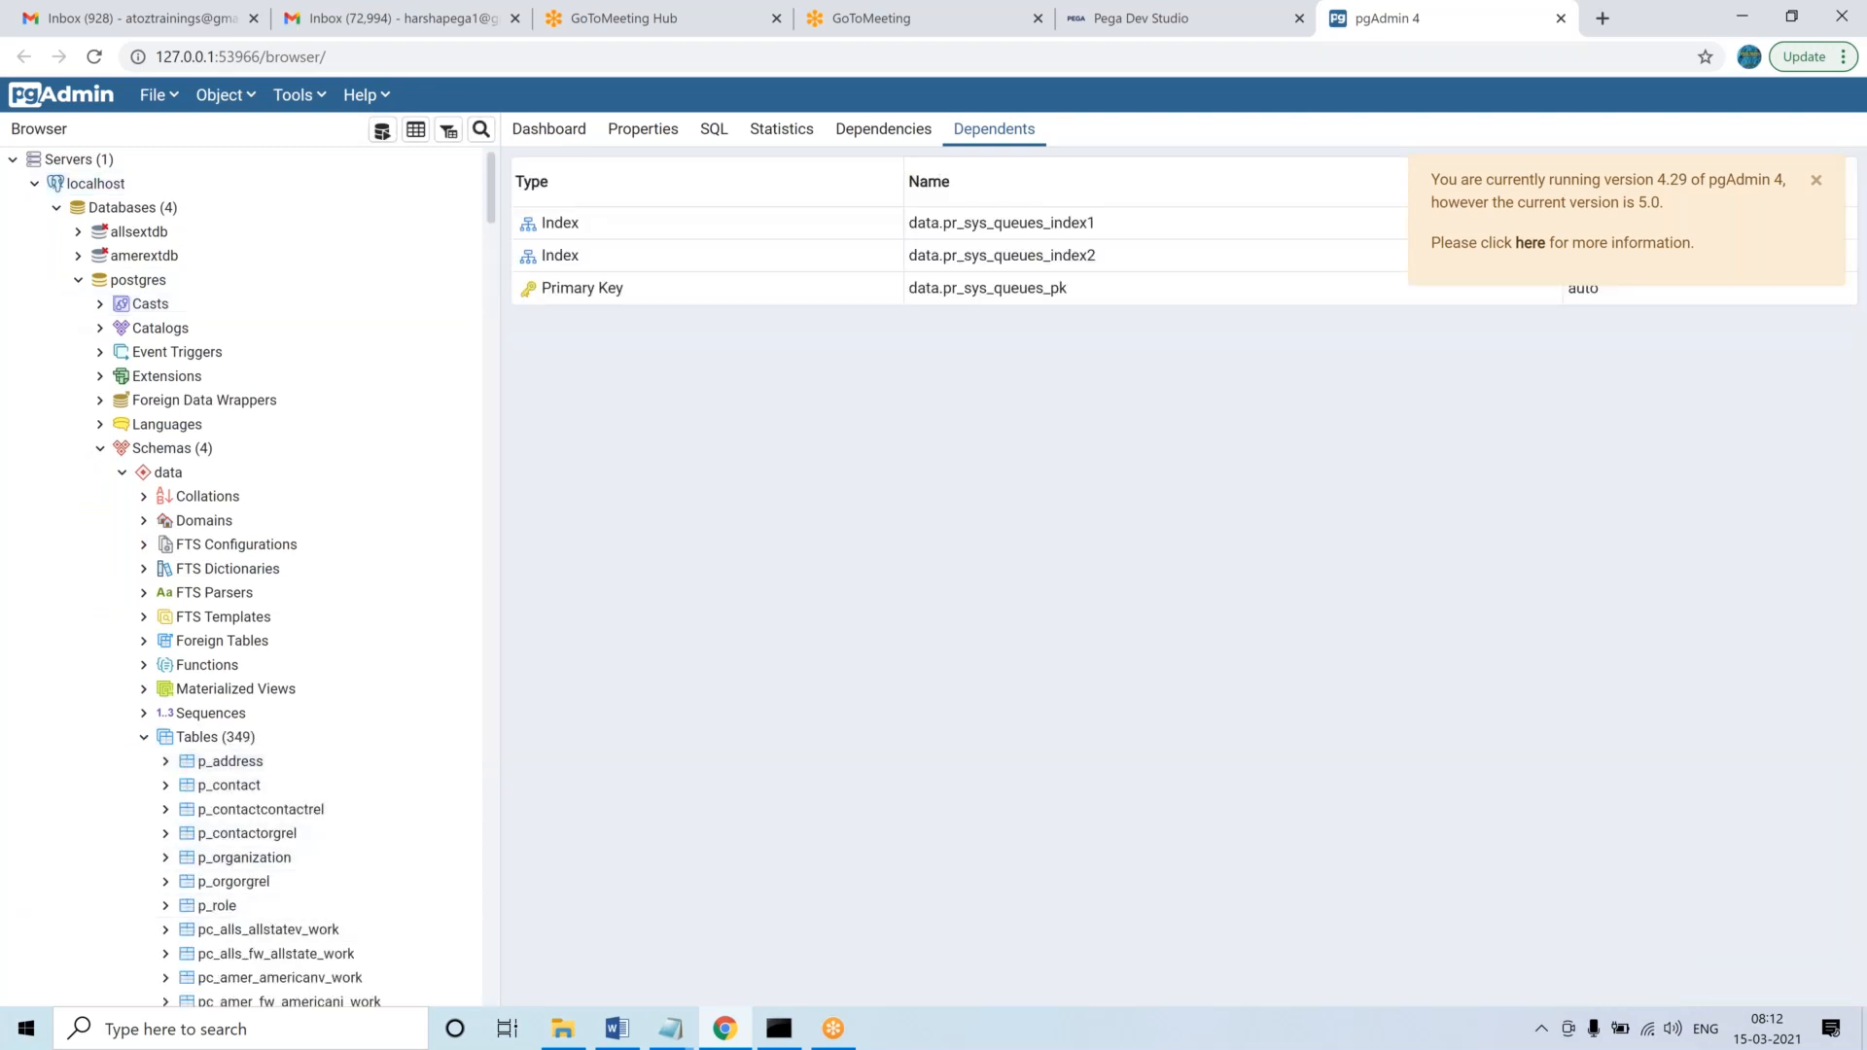
View the first 100 rows of the pr_sys_queues table in the data schema and examine its agent and attempt columns.
{"action": "scroll", "coordinate": [490, 944], "scroll_direction": "down", "scroll_amount": 15}
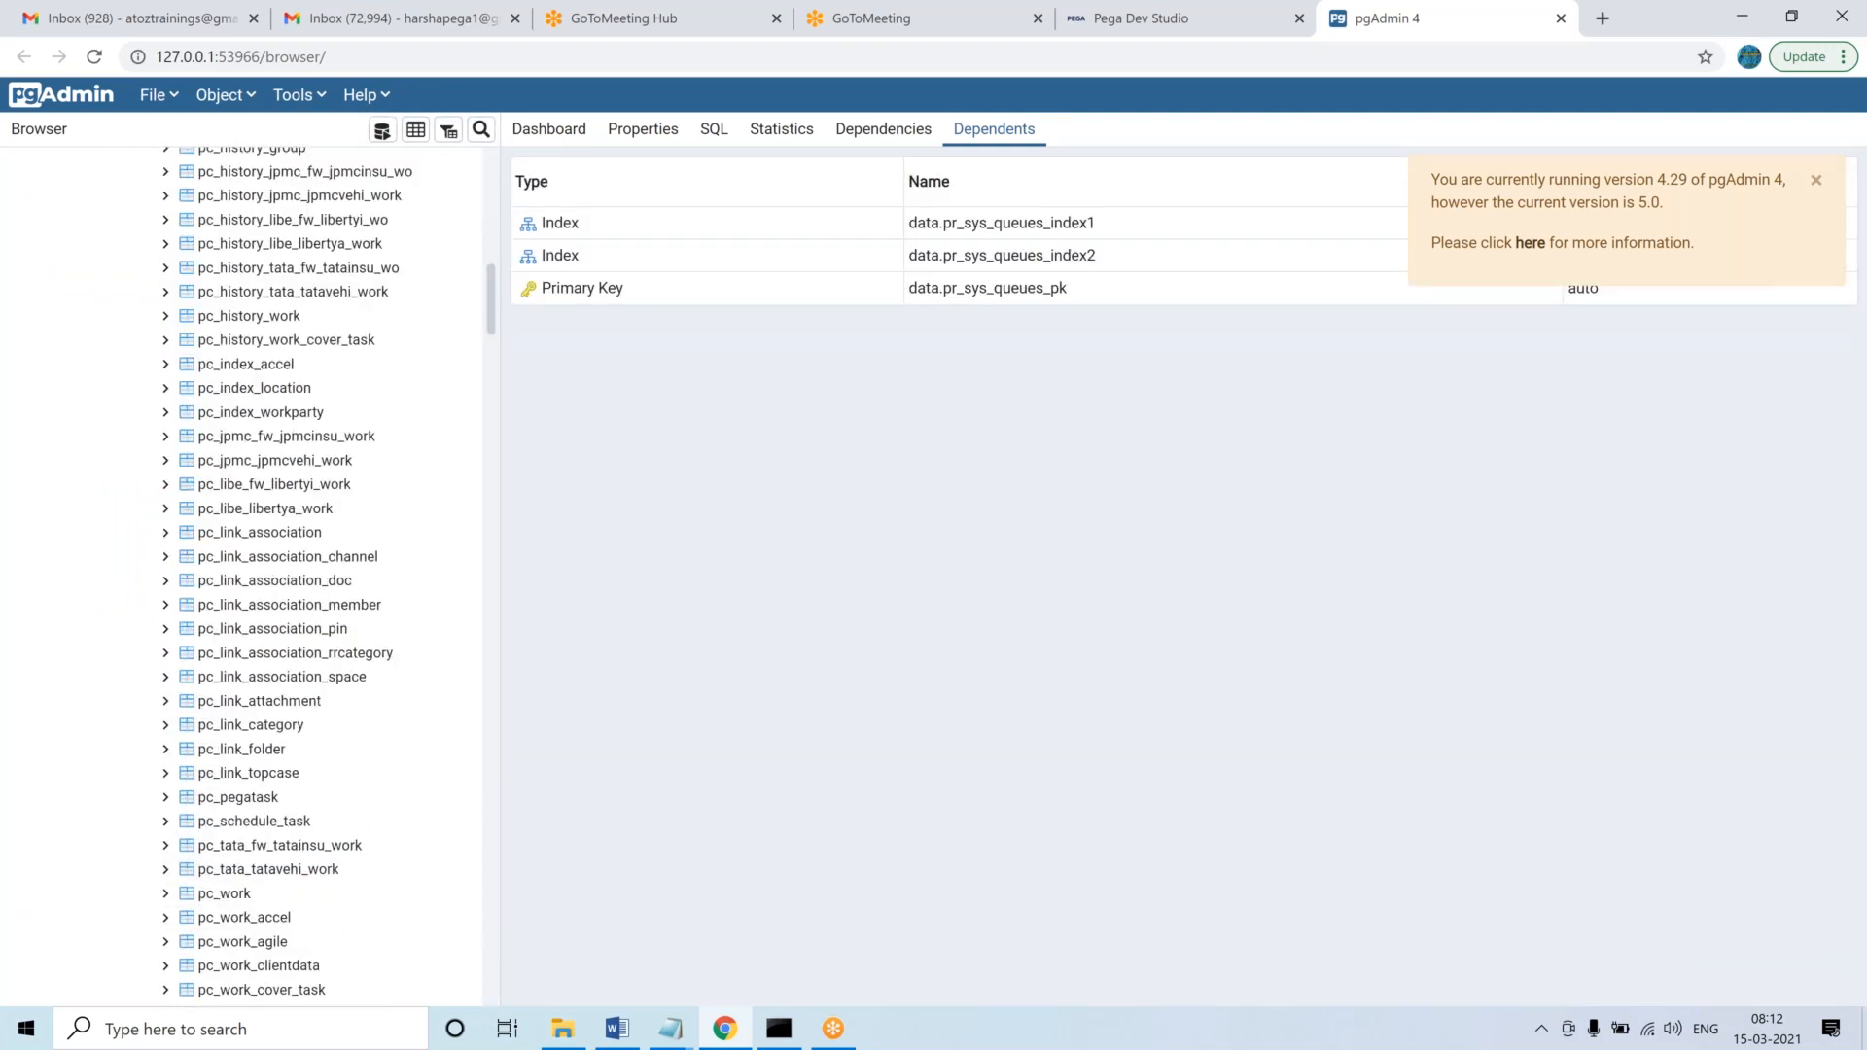
{"action": "scroll", "coordinate": [477, 948], "scroll_direction": "down", "scroll_amount": 9}
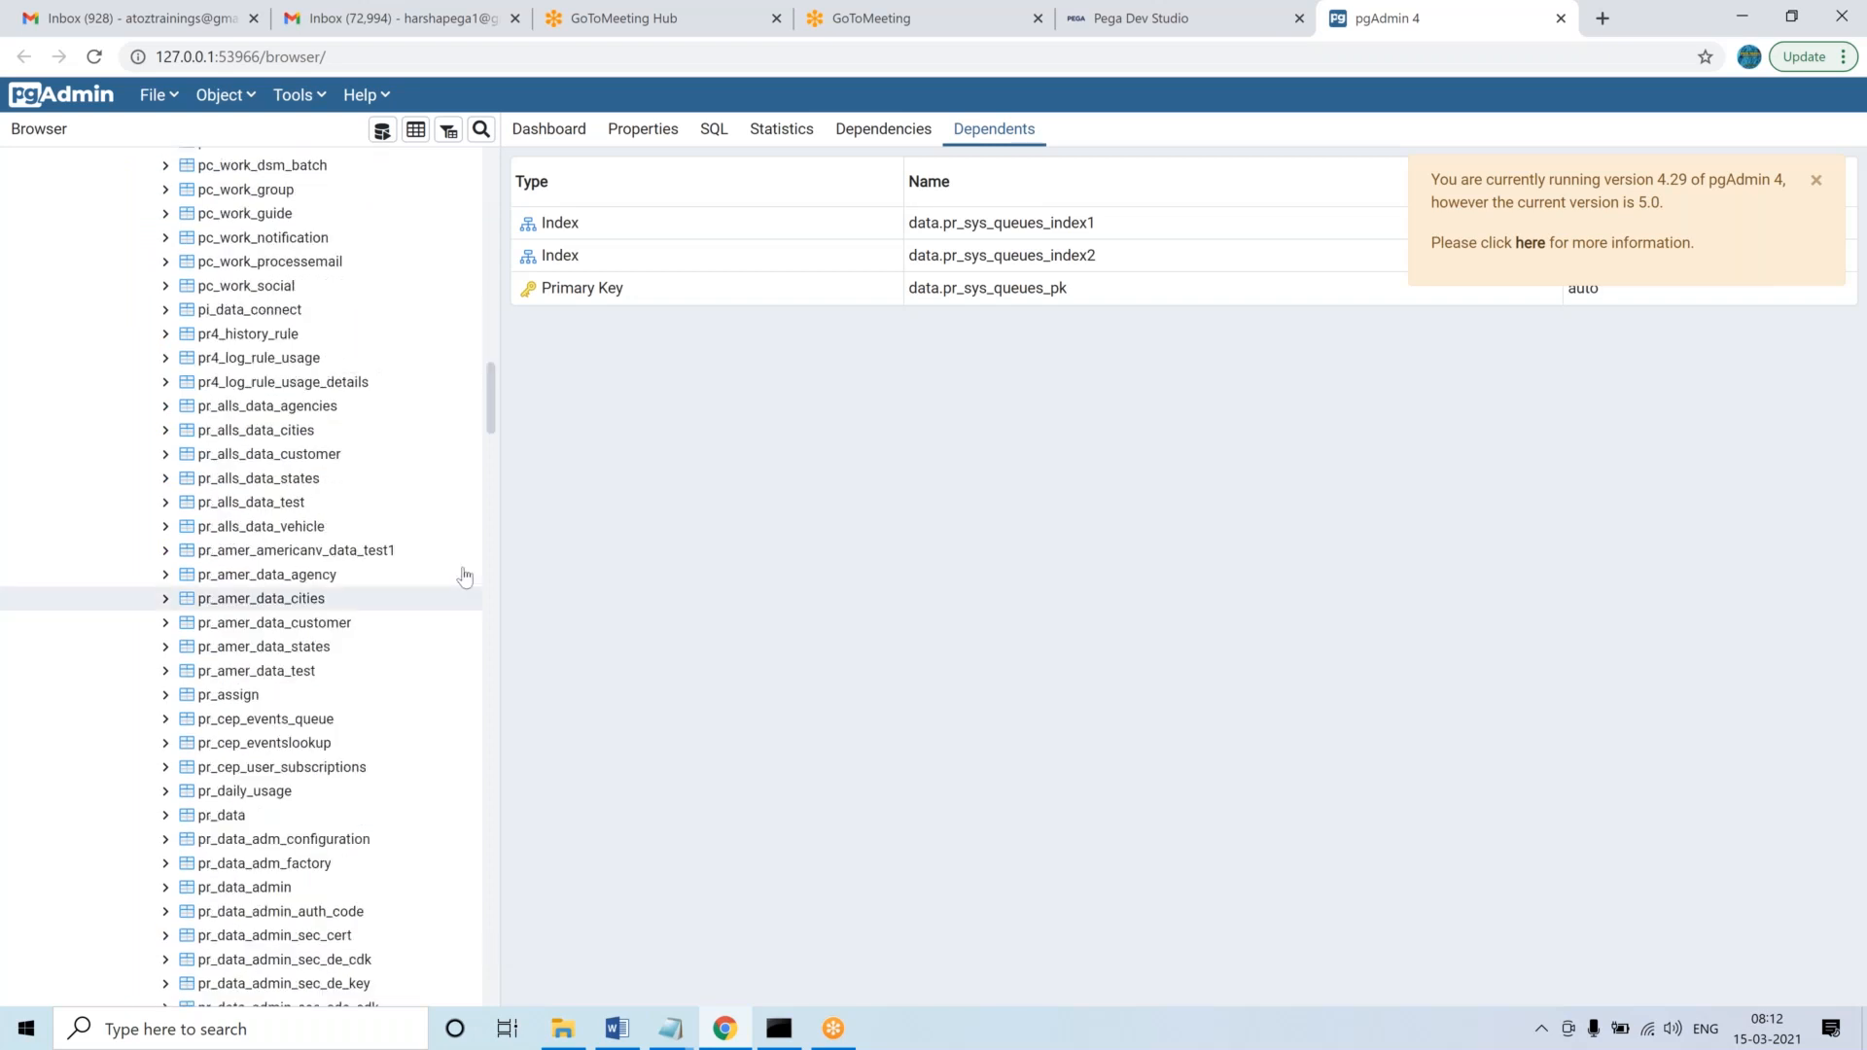
{"action": "left_click_drag", "start_coordinate": [491, 435], "coordinate": [545, 953]}
{"action": "right_click", "coordinate": [279, 825]}
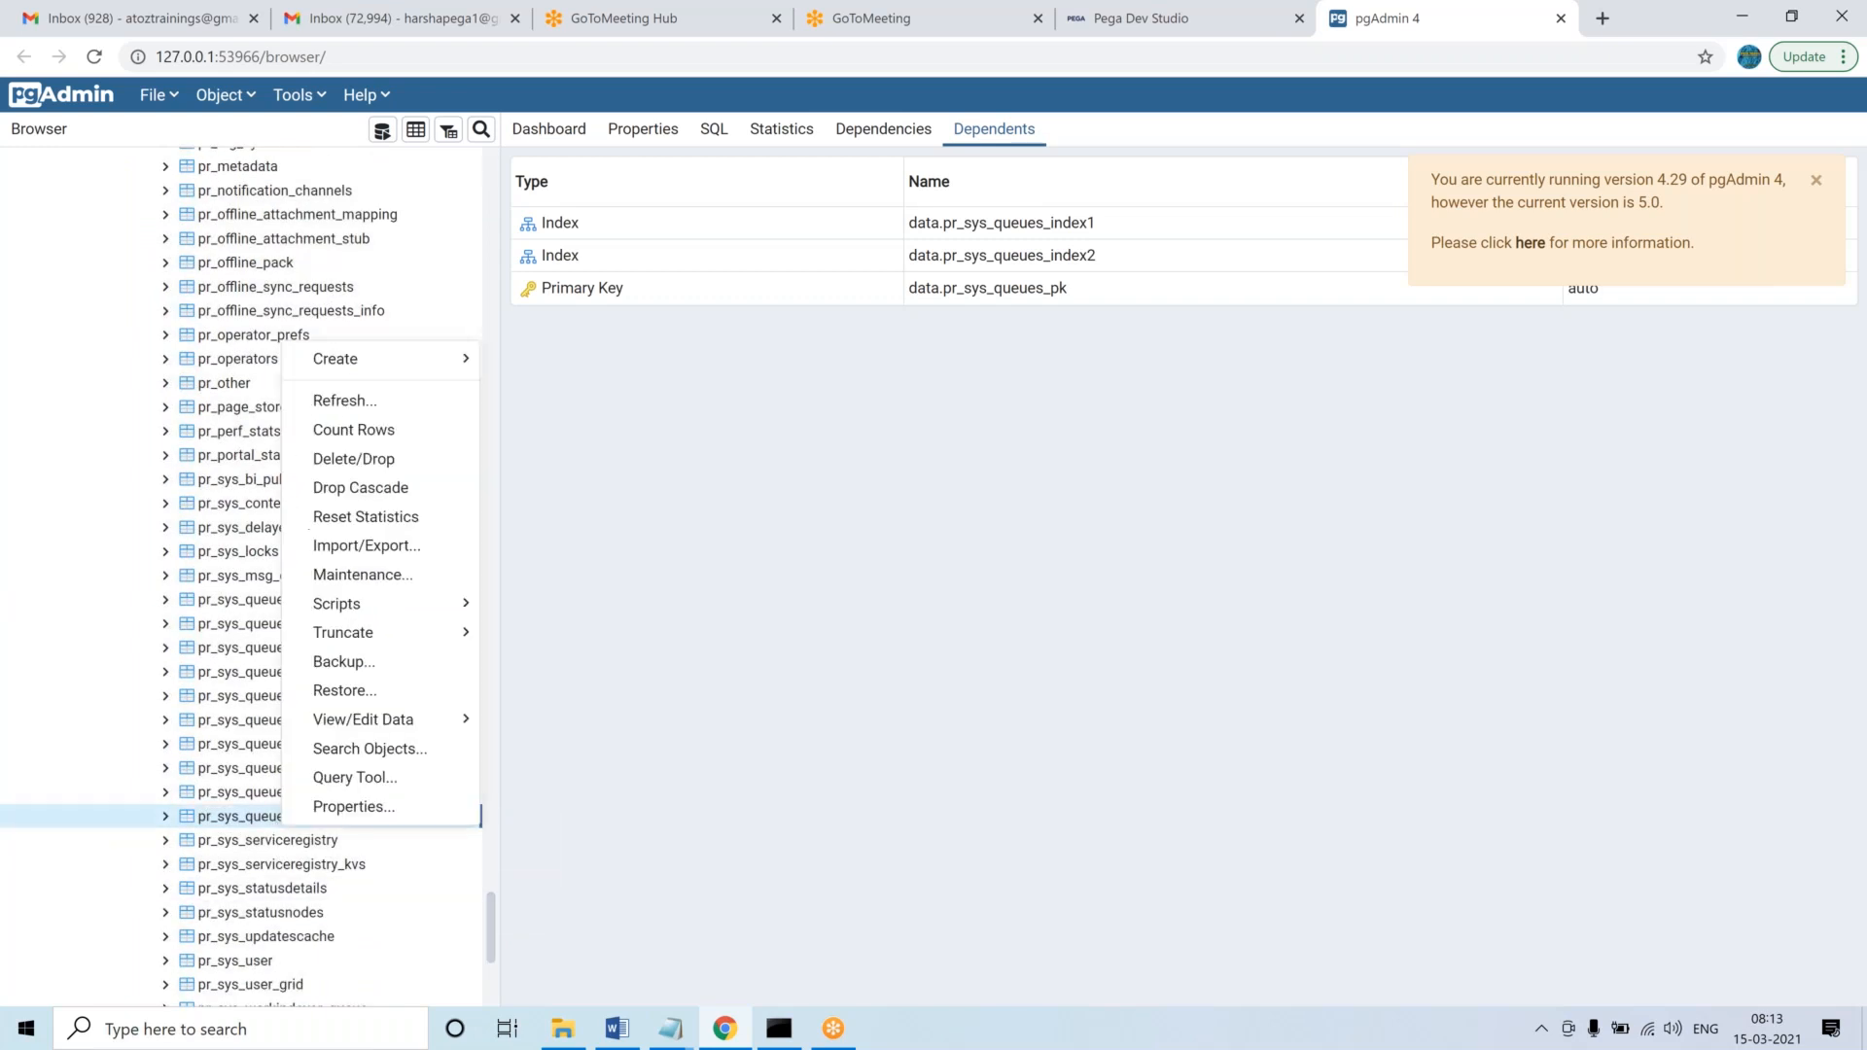
{"action": "mouse_move", "coordinate": [367, 724]}
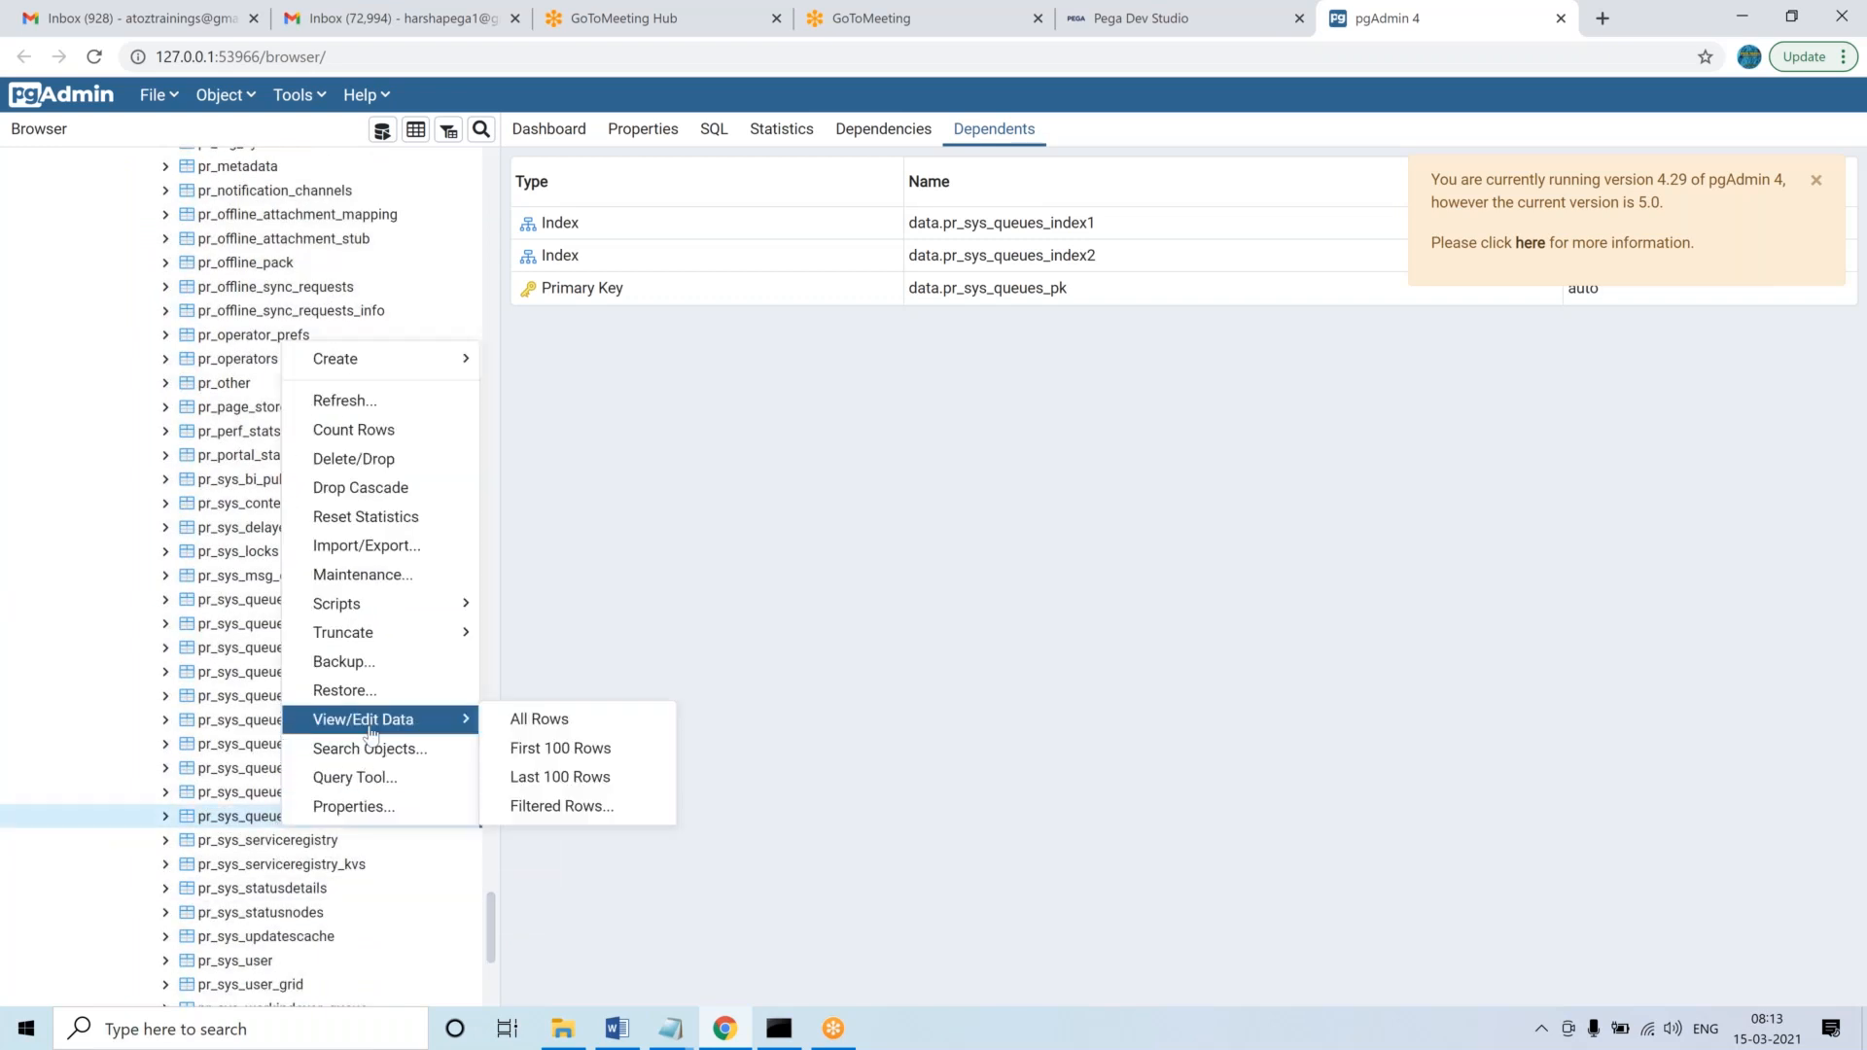
{"action": "left_click", "coordinate": [562, 749]}
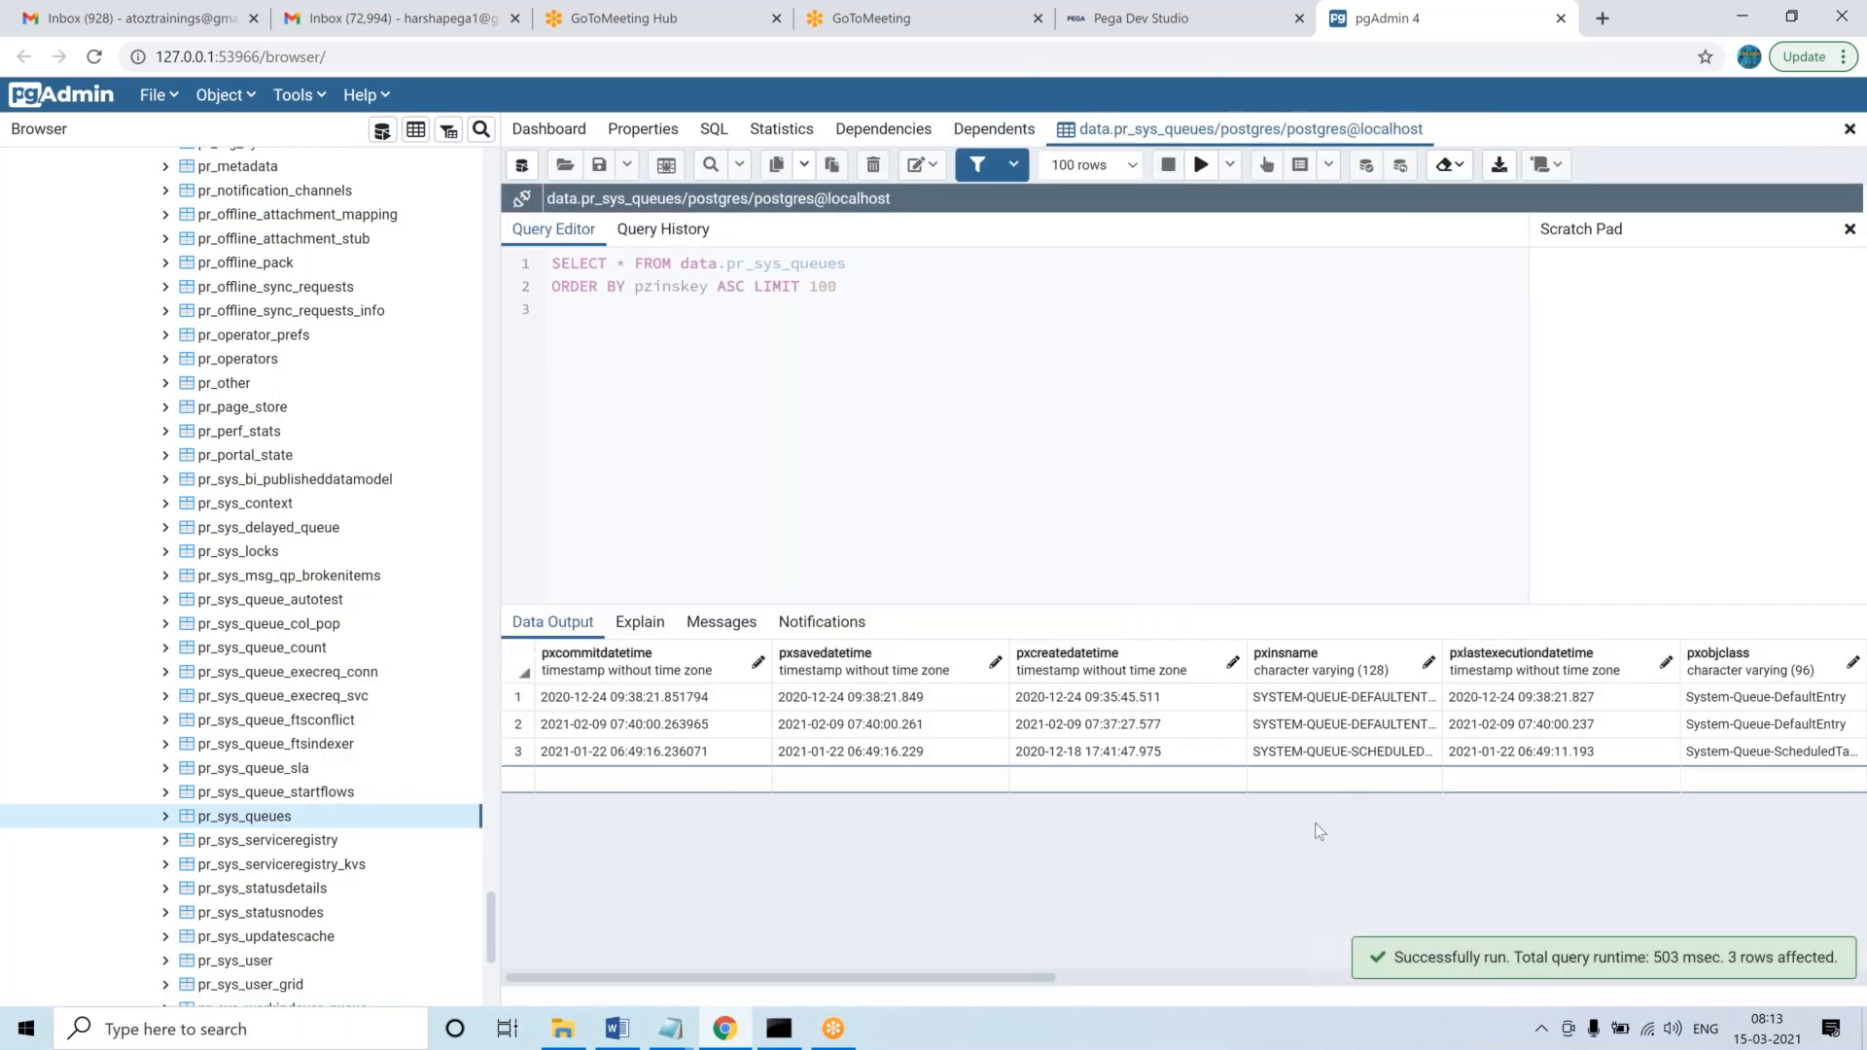
{"action": "left_click_drag", "start_coordinate": [1014, 982], "coordinate": [1240, 975]}
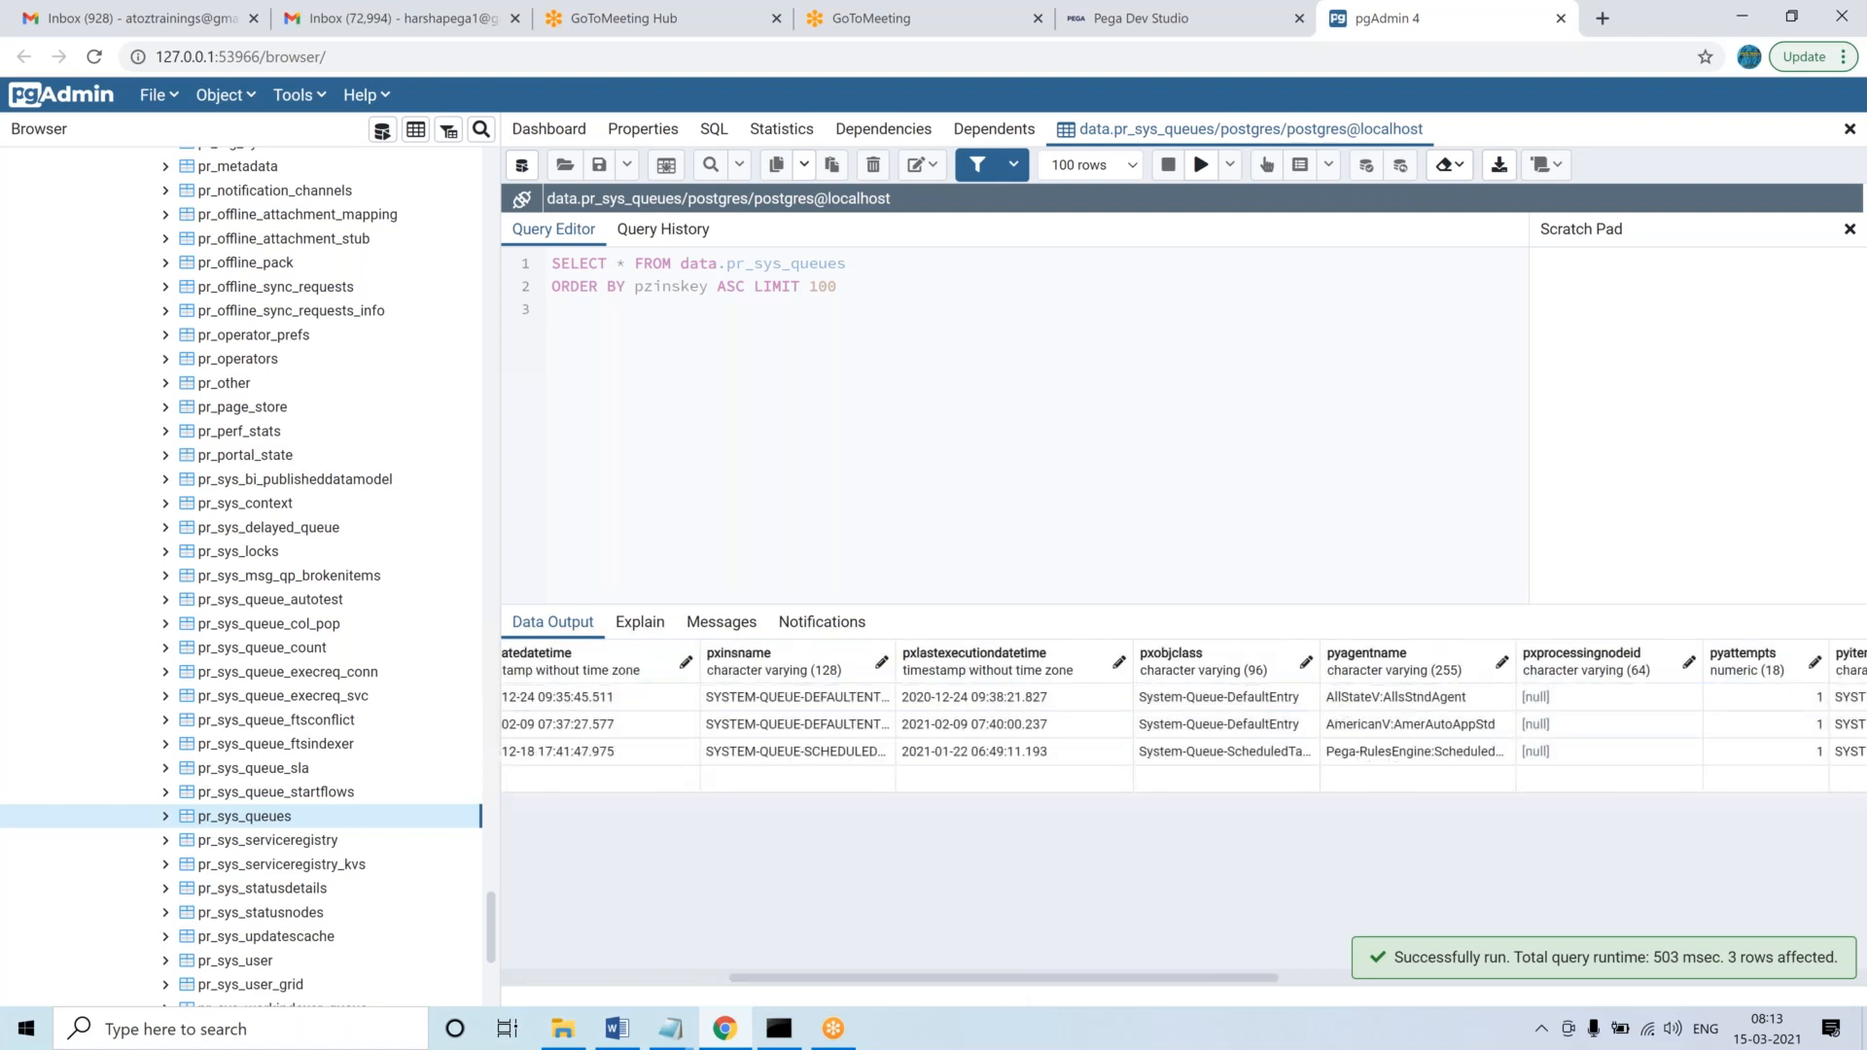
Switch back to Dev Studio and start a new VehicleInsurnace case.
{"action": "left_click", "coordinate": [1245, 28]}
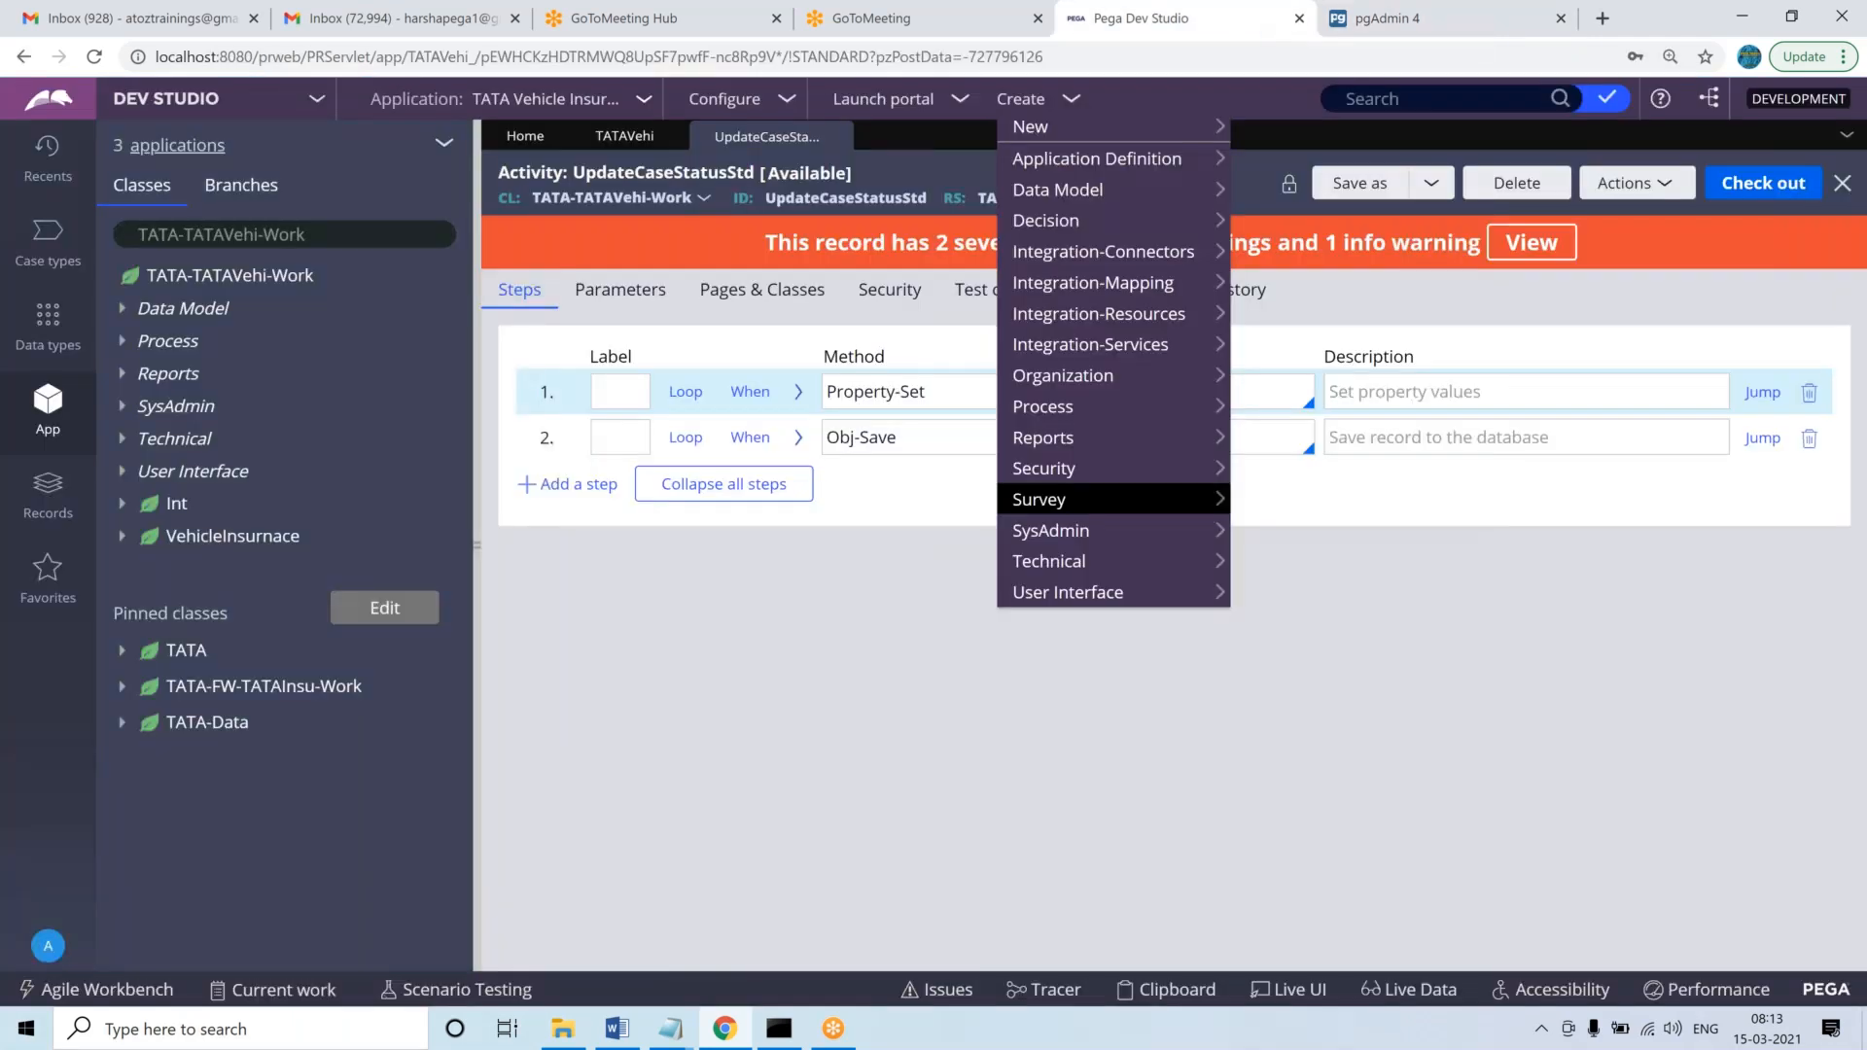
{"action": "mouse_move", "coordinate": [1069, 126]}
{"action": "left_click", "coordinate": [1309, 192]}
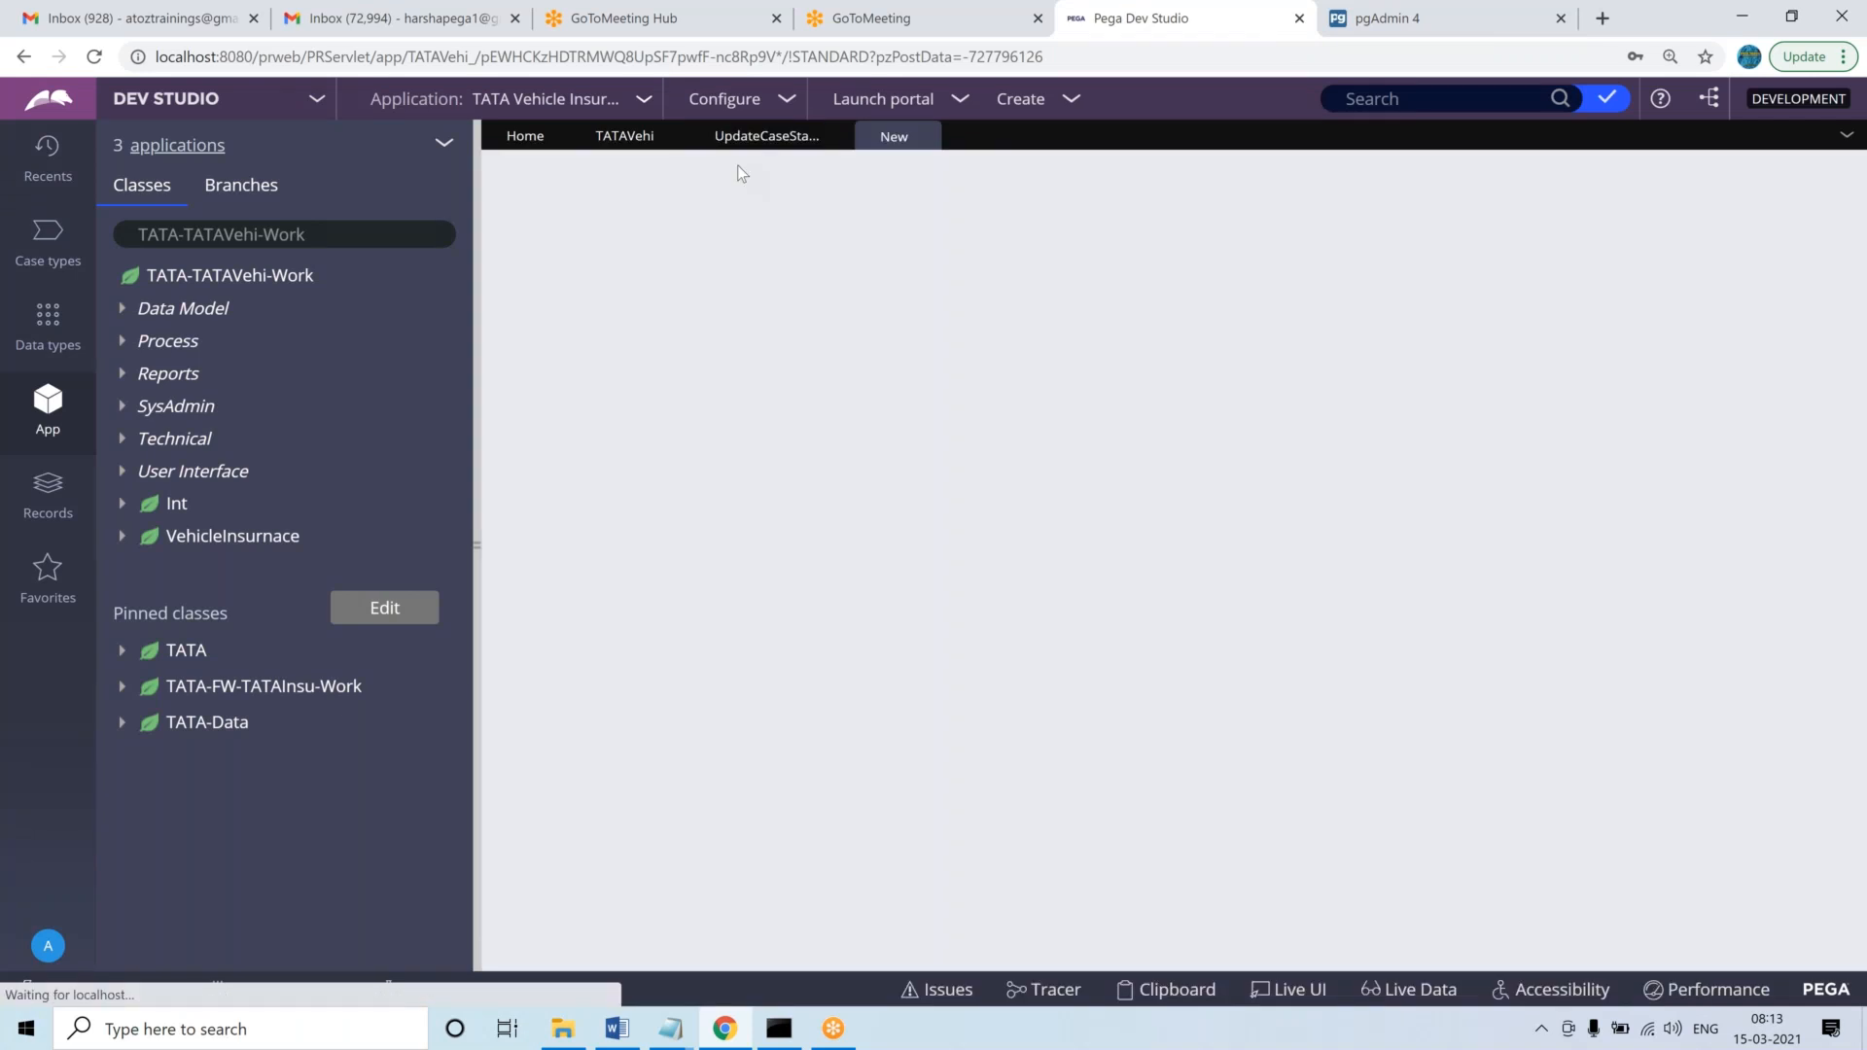
{"action": "left_click", "coordinate": [762, 141]}
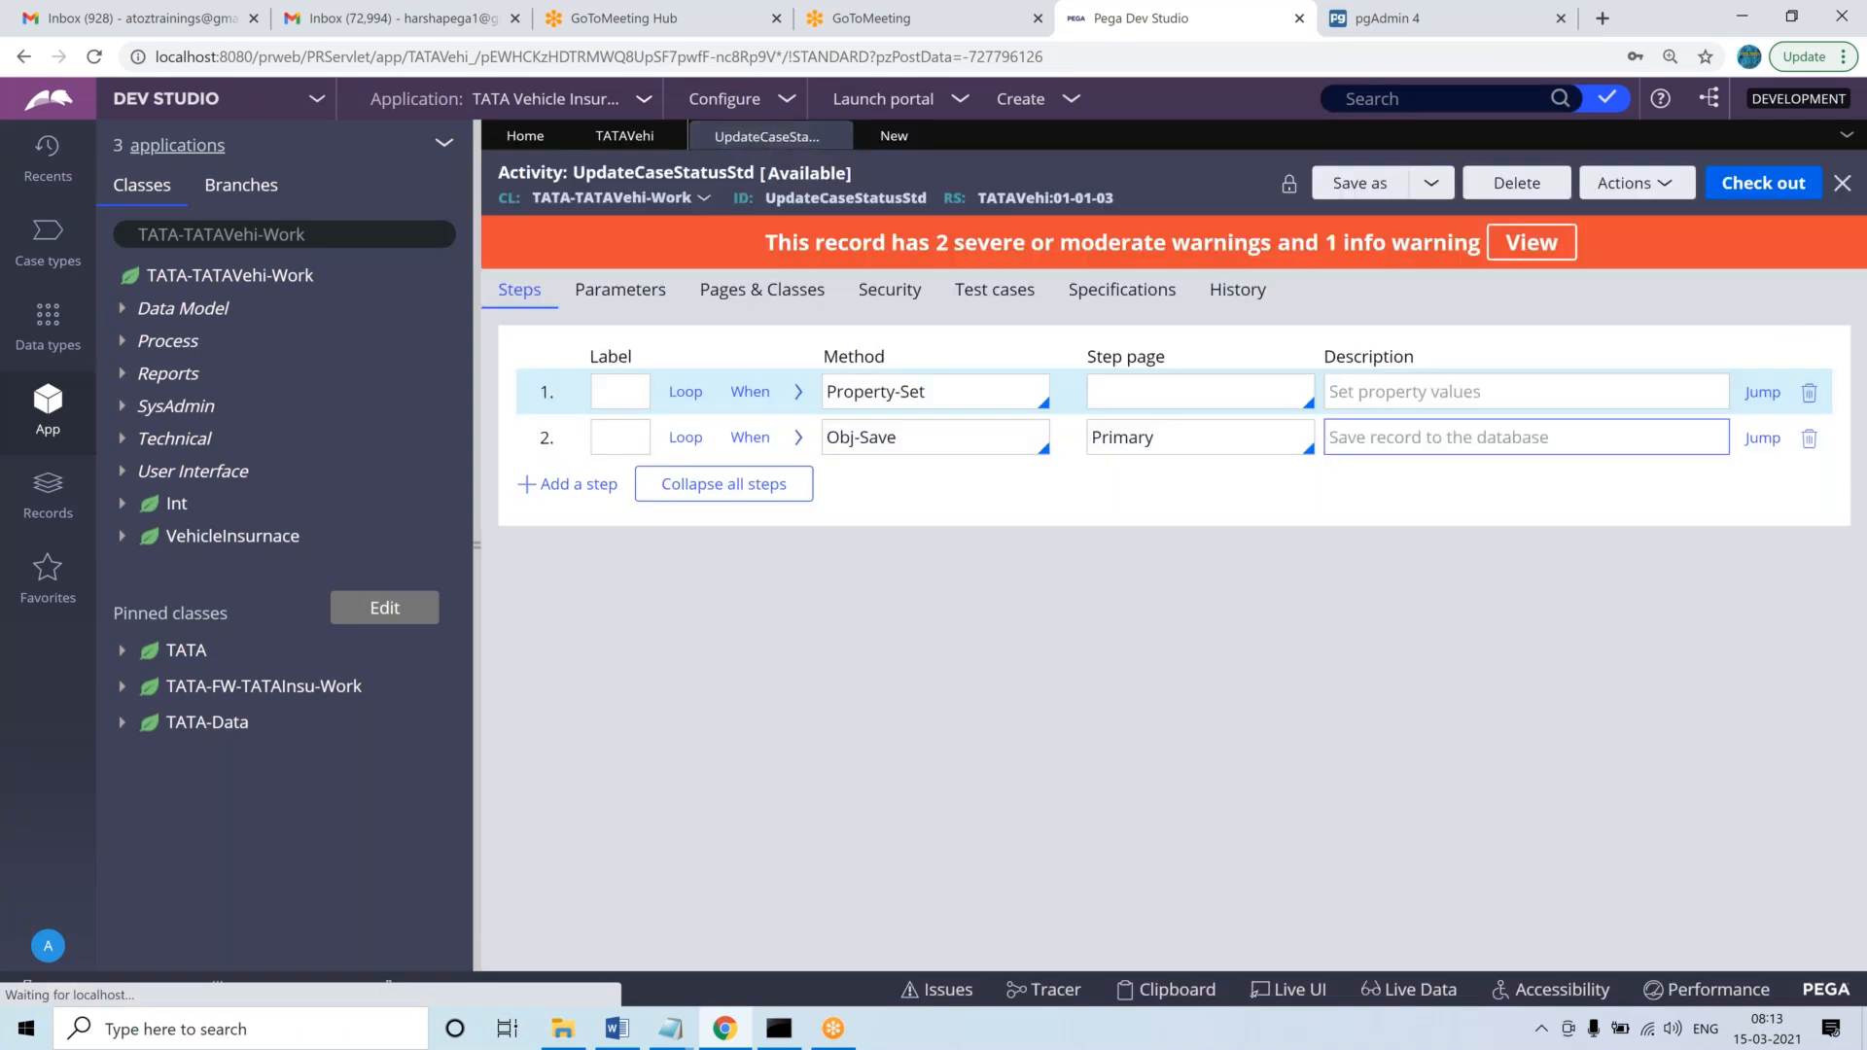
{"action": "left_click", "coordinate": [893, 137]}
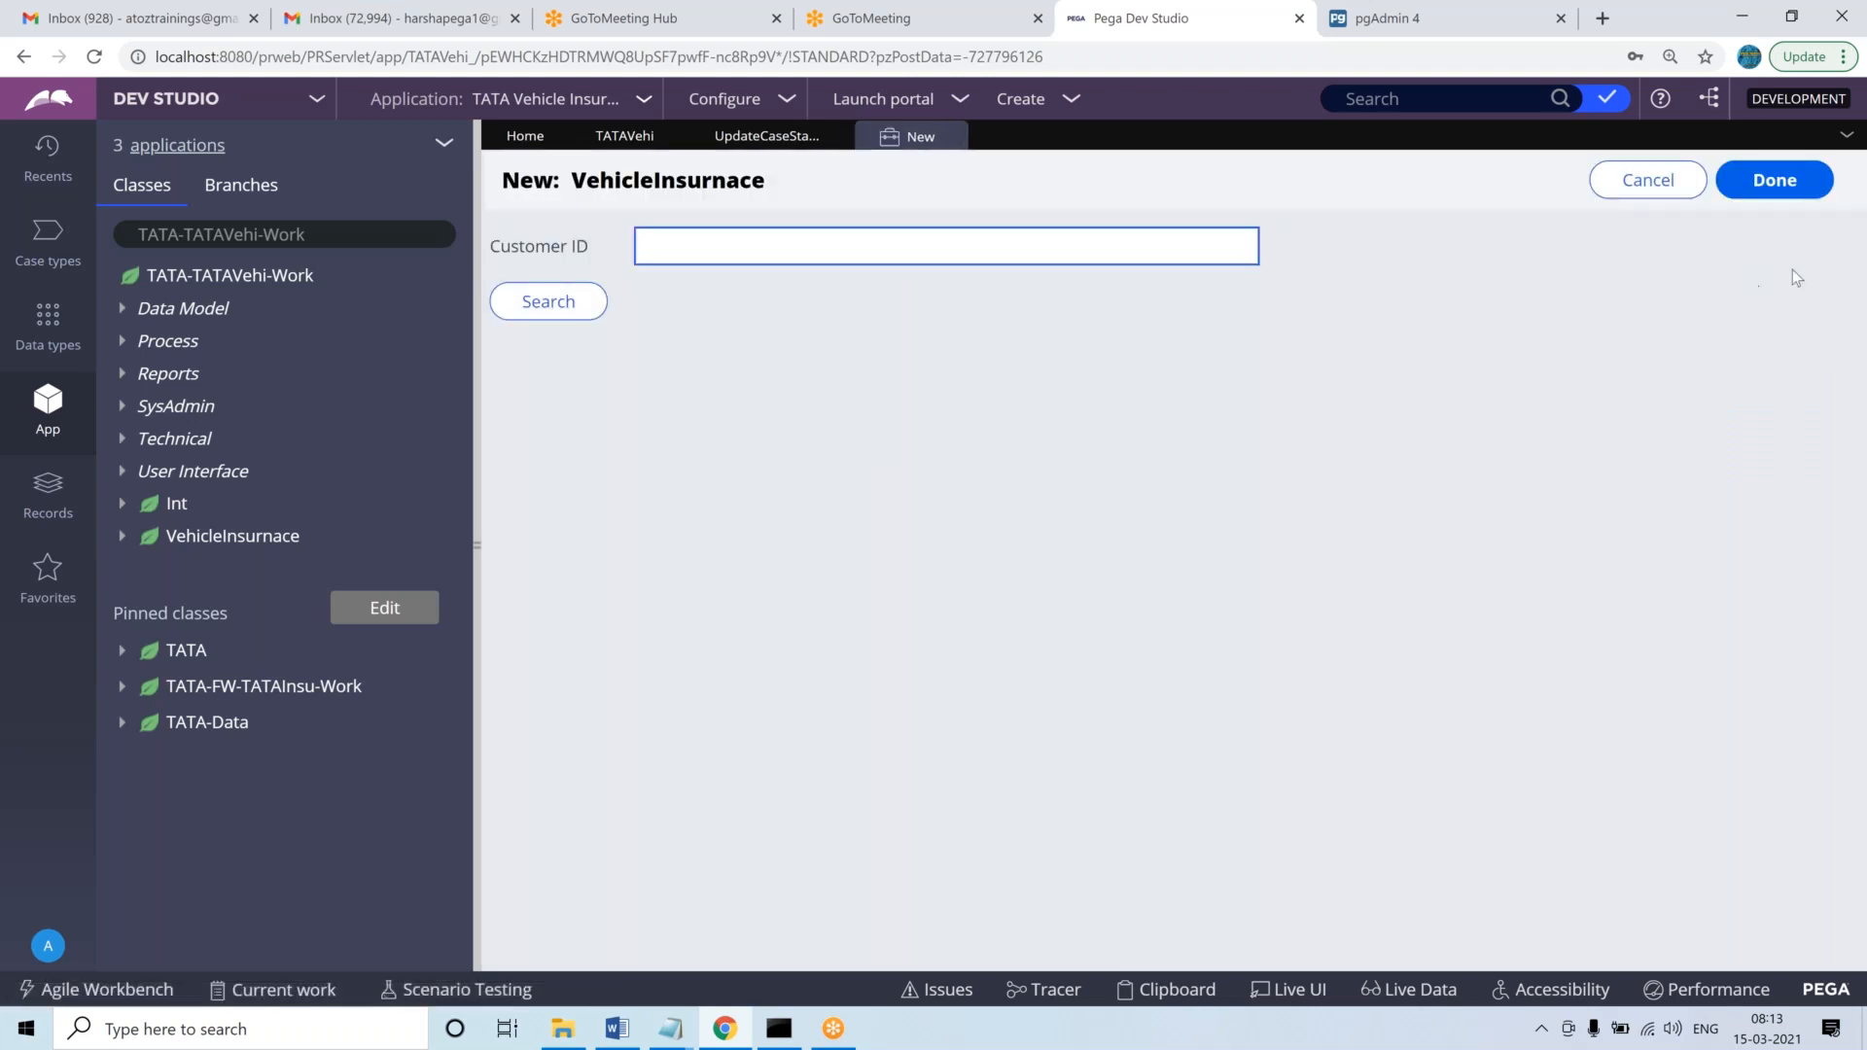
Switch to Admin Studio and open the list of agents under its resources.
{"action": "left_click", "coordinate": [218, 103]}
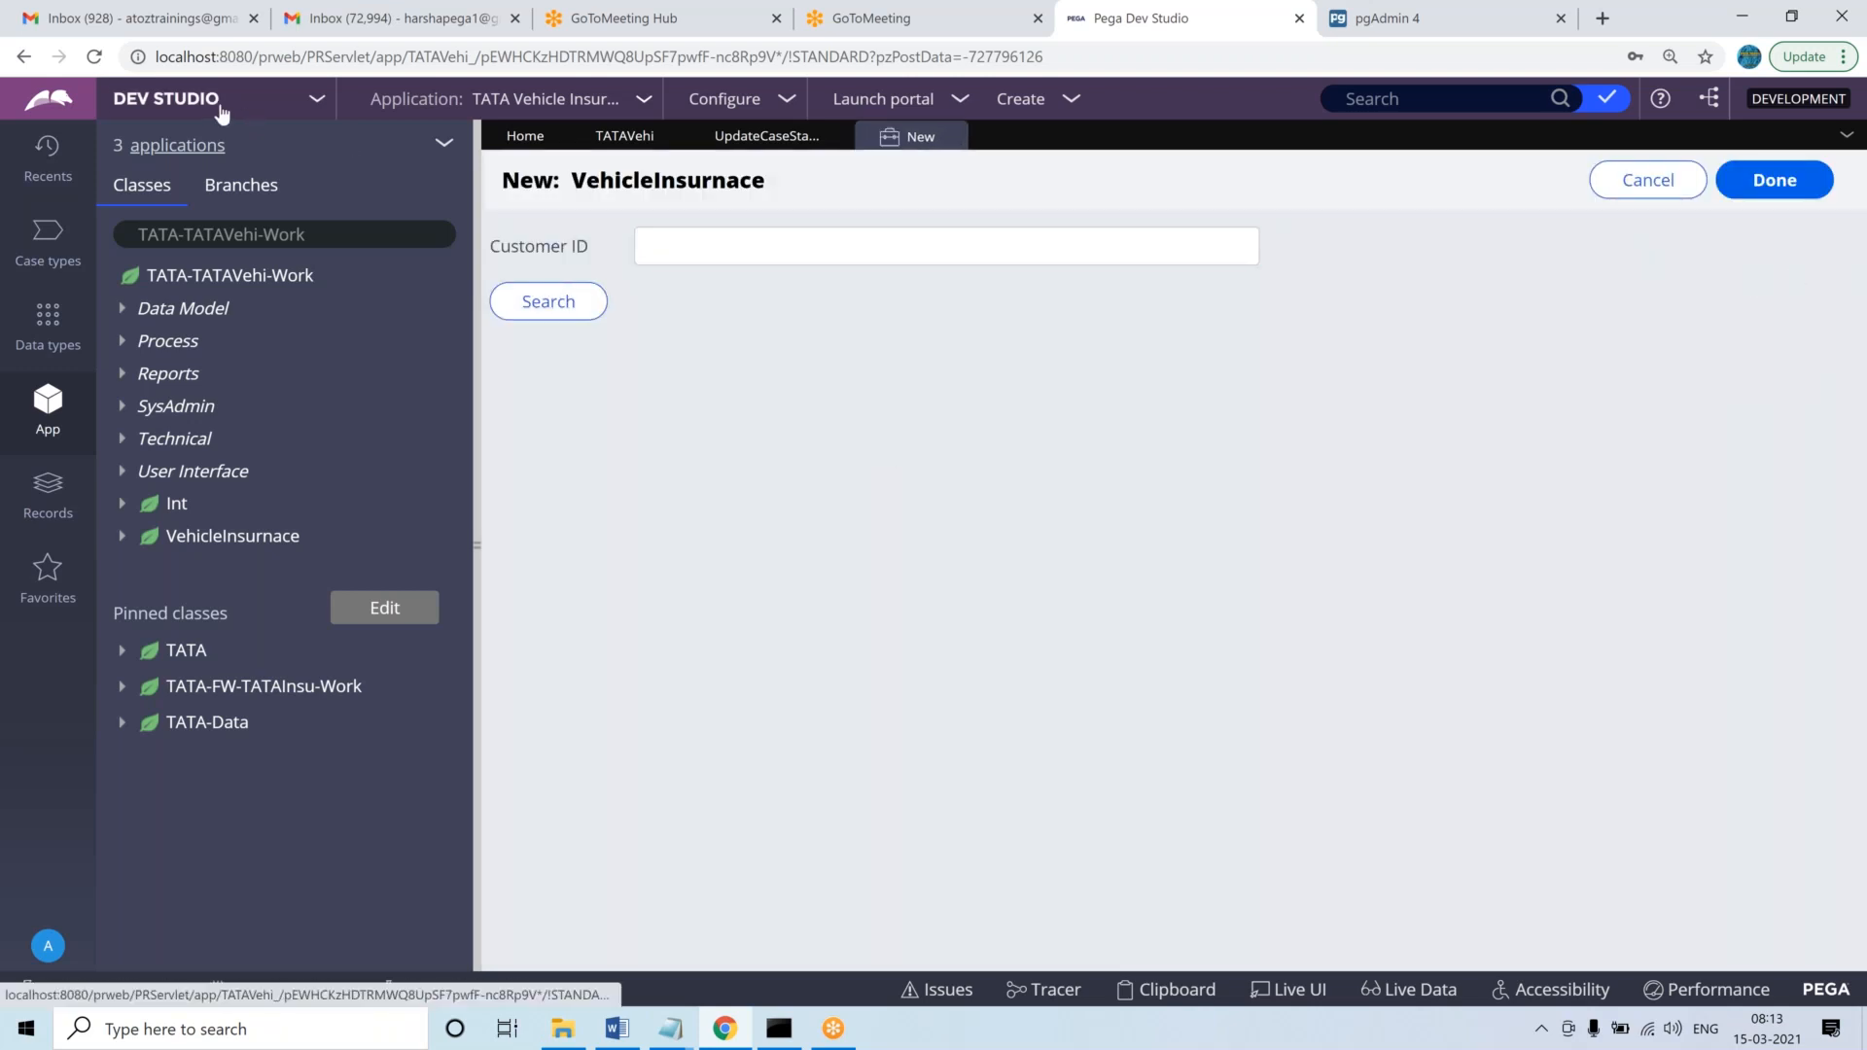
{"action": "left_click", "coordinate": [173, 146]}
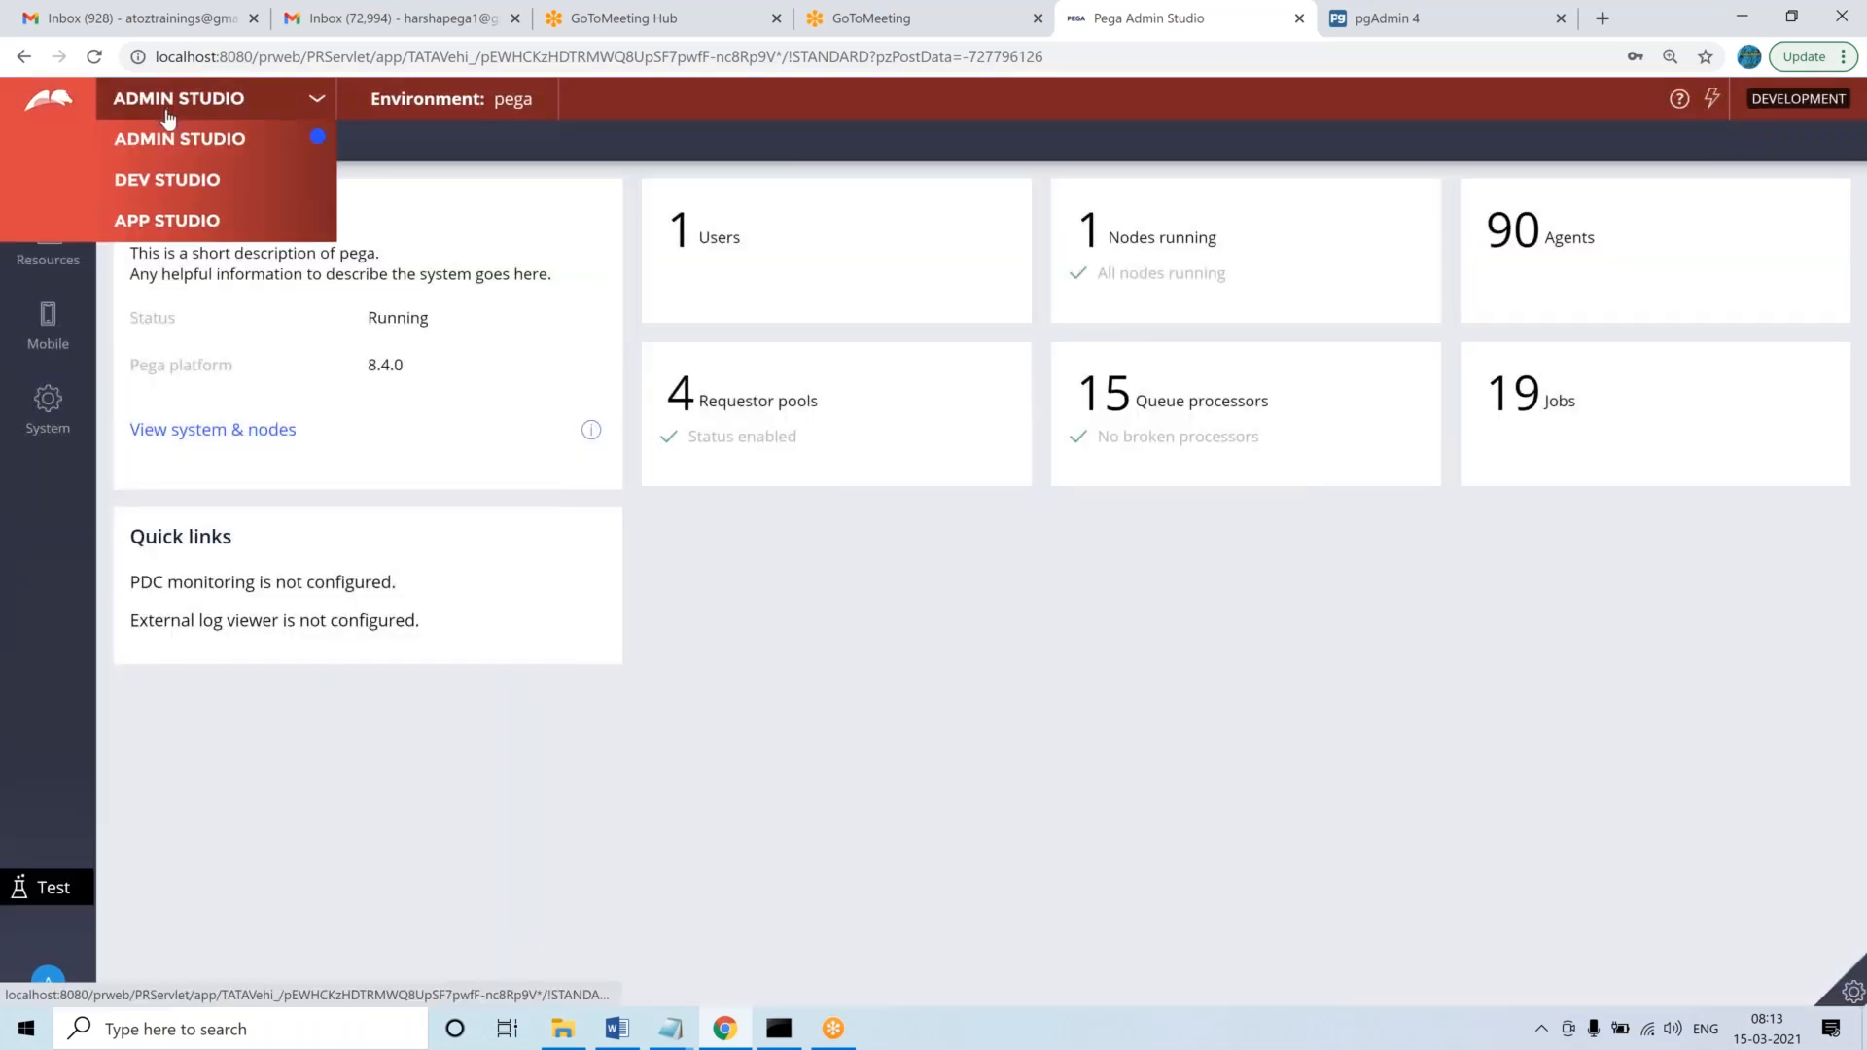
{"action": "left_click", "coordinate": [58, 260]}
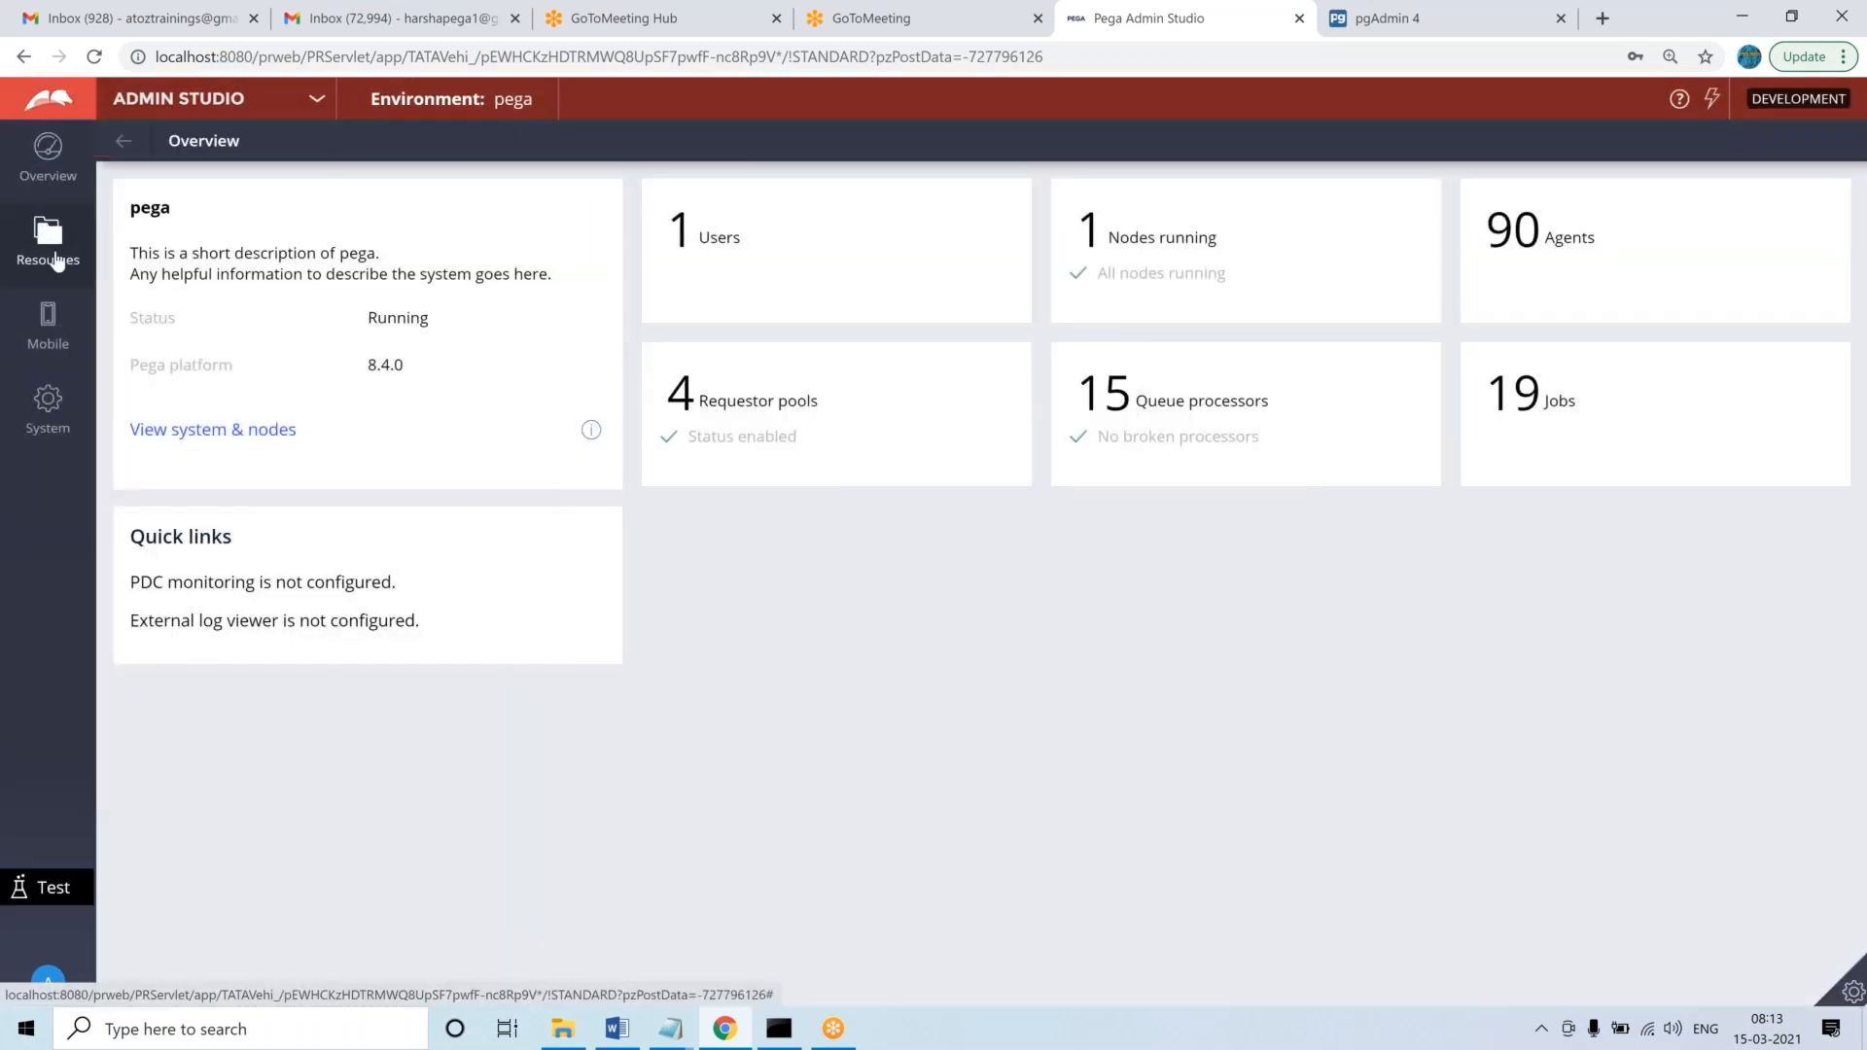
{"action": "left_click", "coordinate": [162, 391]}
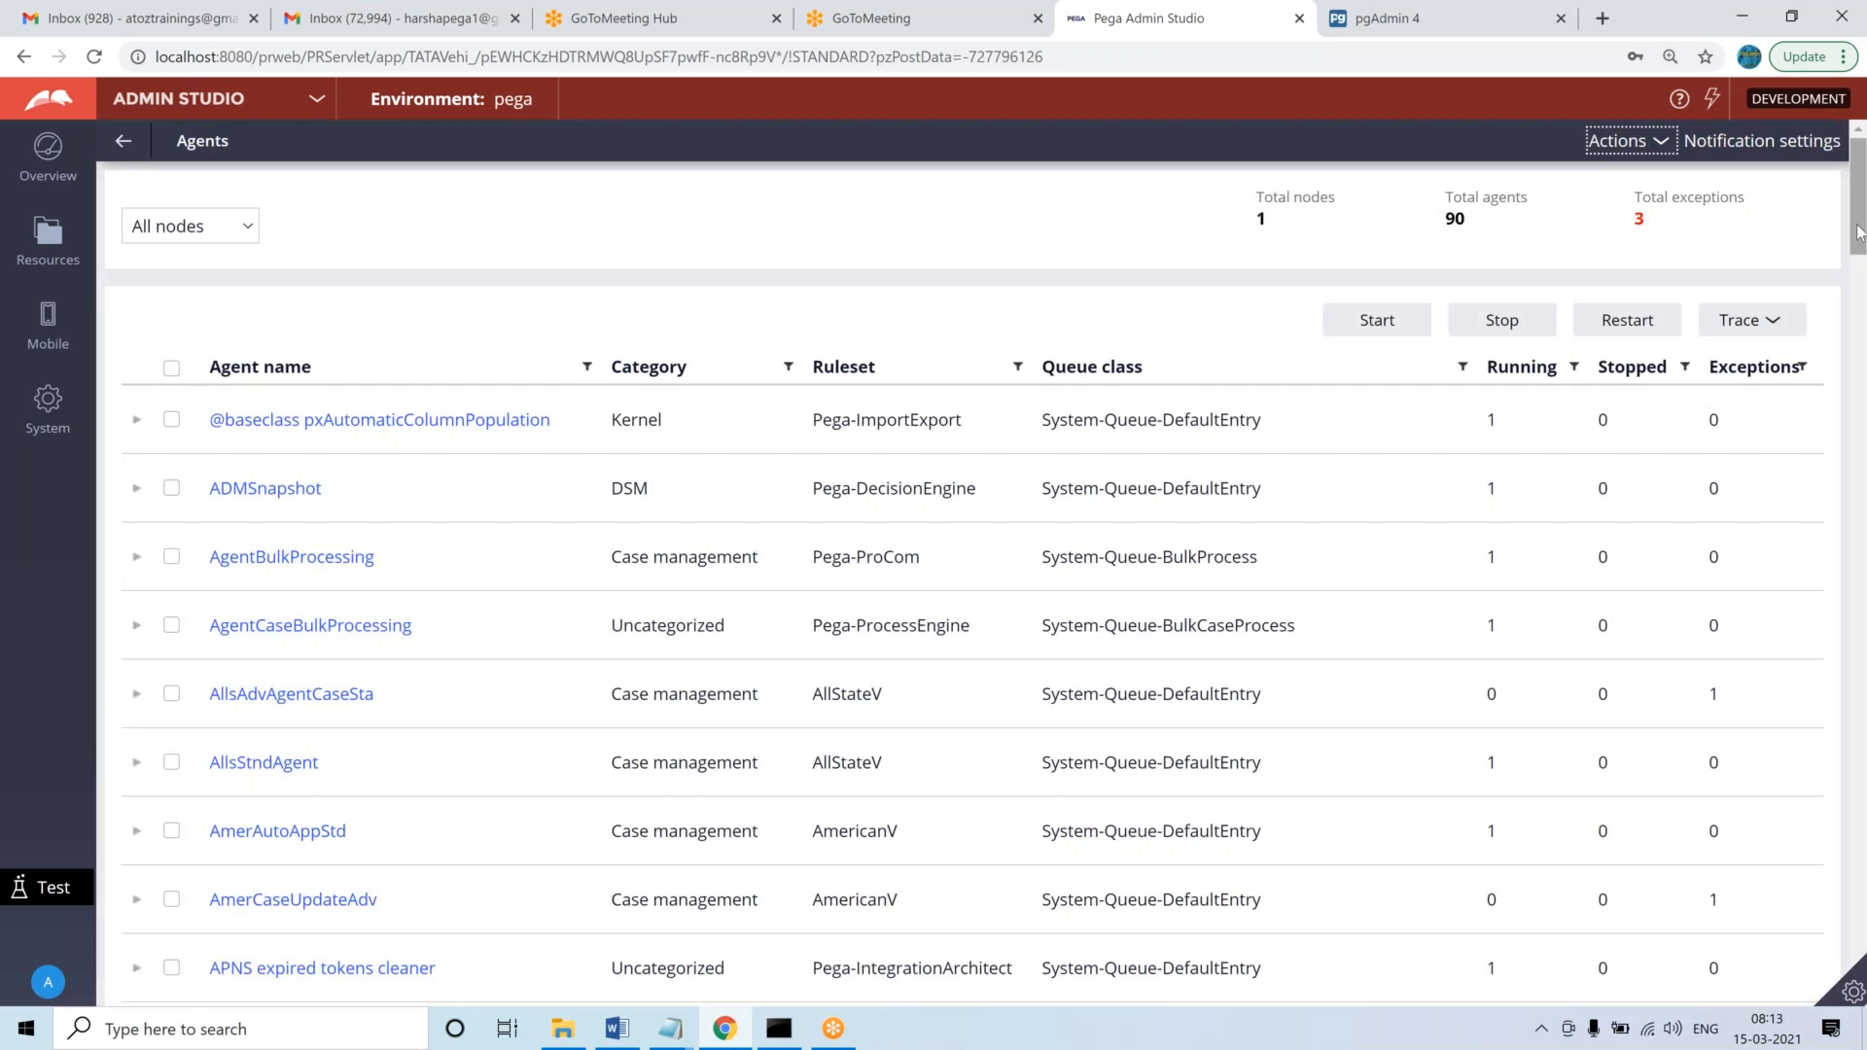
Find ATATAStdAgent of the TATAVehi ruleset in the agent list and stop it.
{"action": "scroll", "coordinate": [1858, 251], "scroll_direction": "down", "scroll_amount": 3}
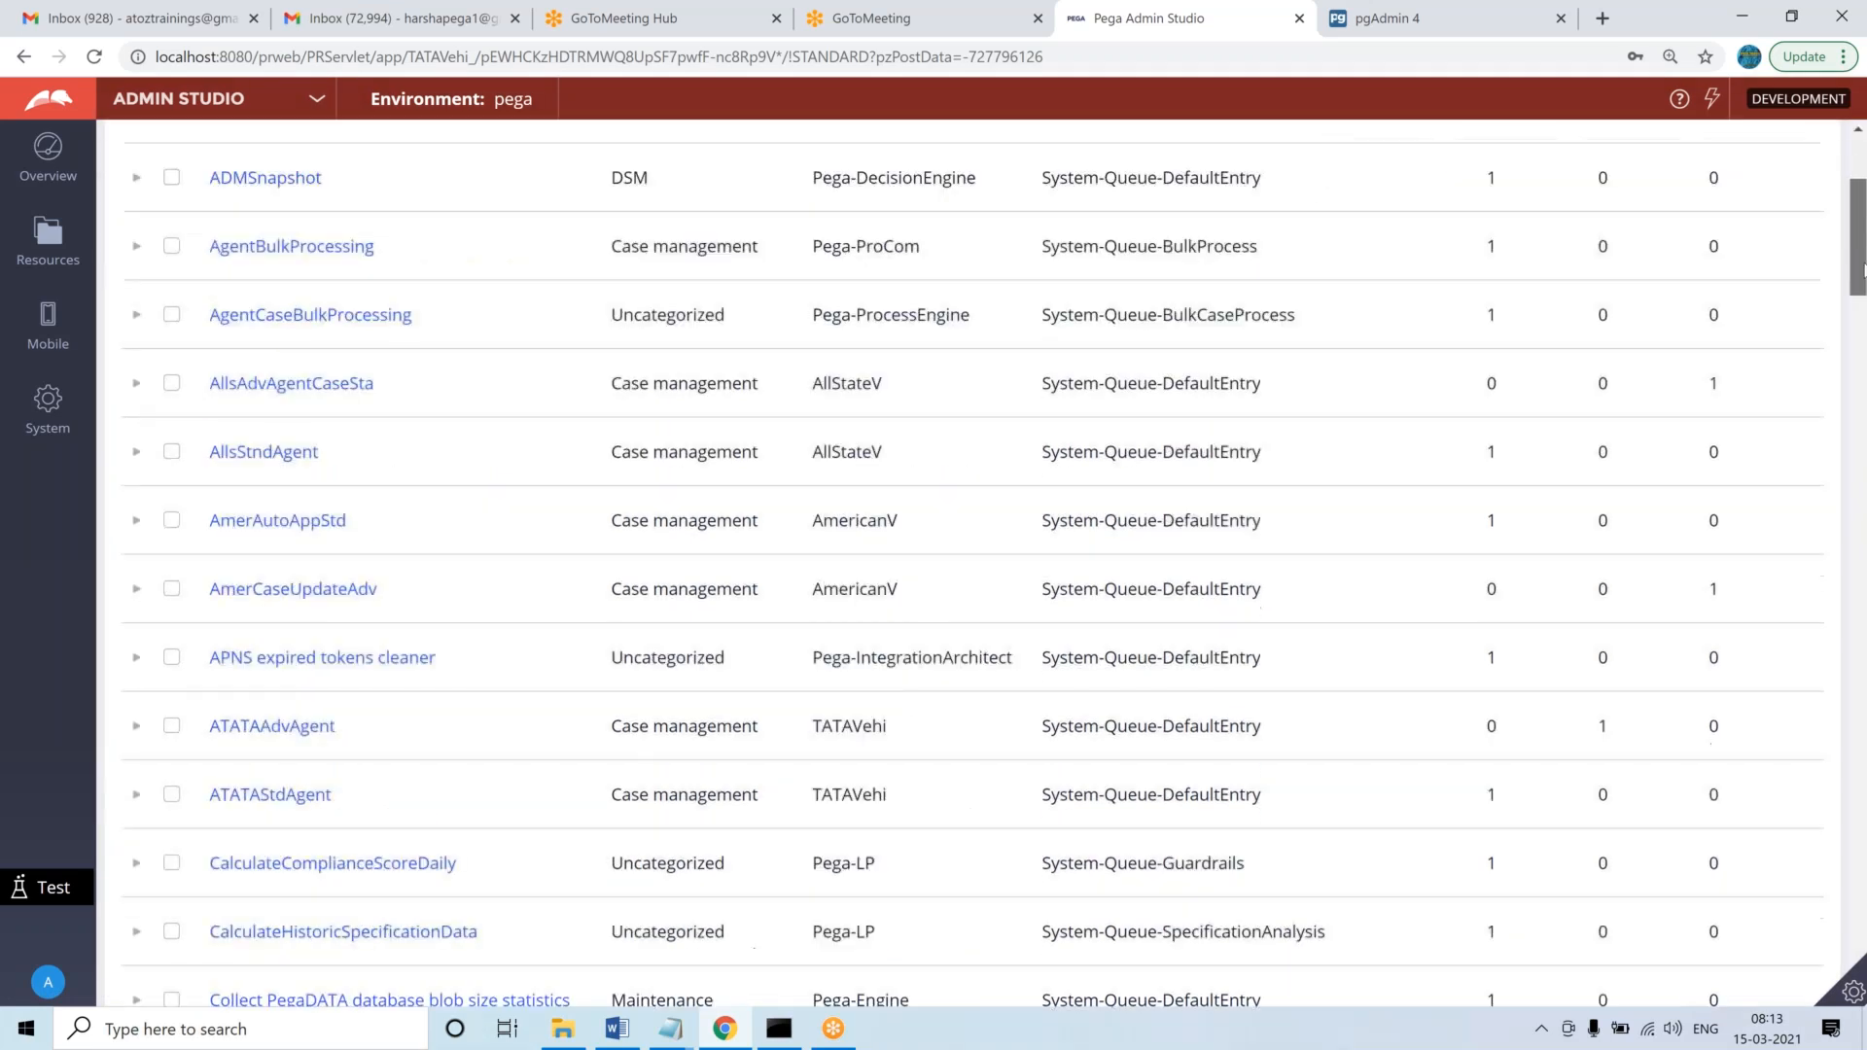
{"action": "left_click_drag", "start_coordinate": [1864, 270], "coordinate": [1865, 269]}
{"action": "left_click", "coordinate": [171, 797]}
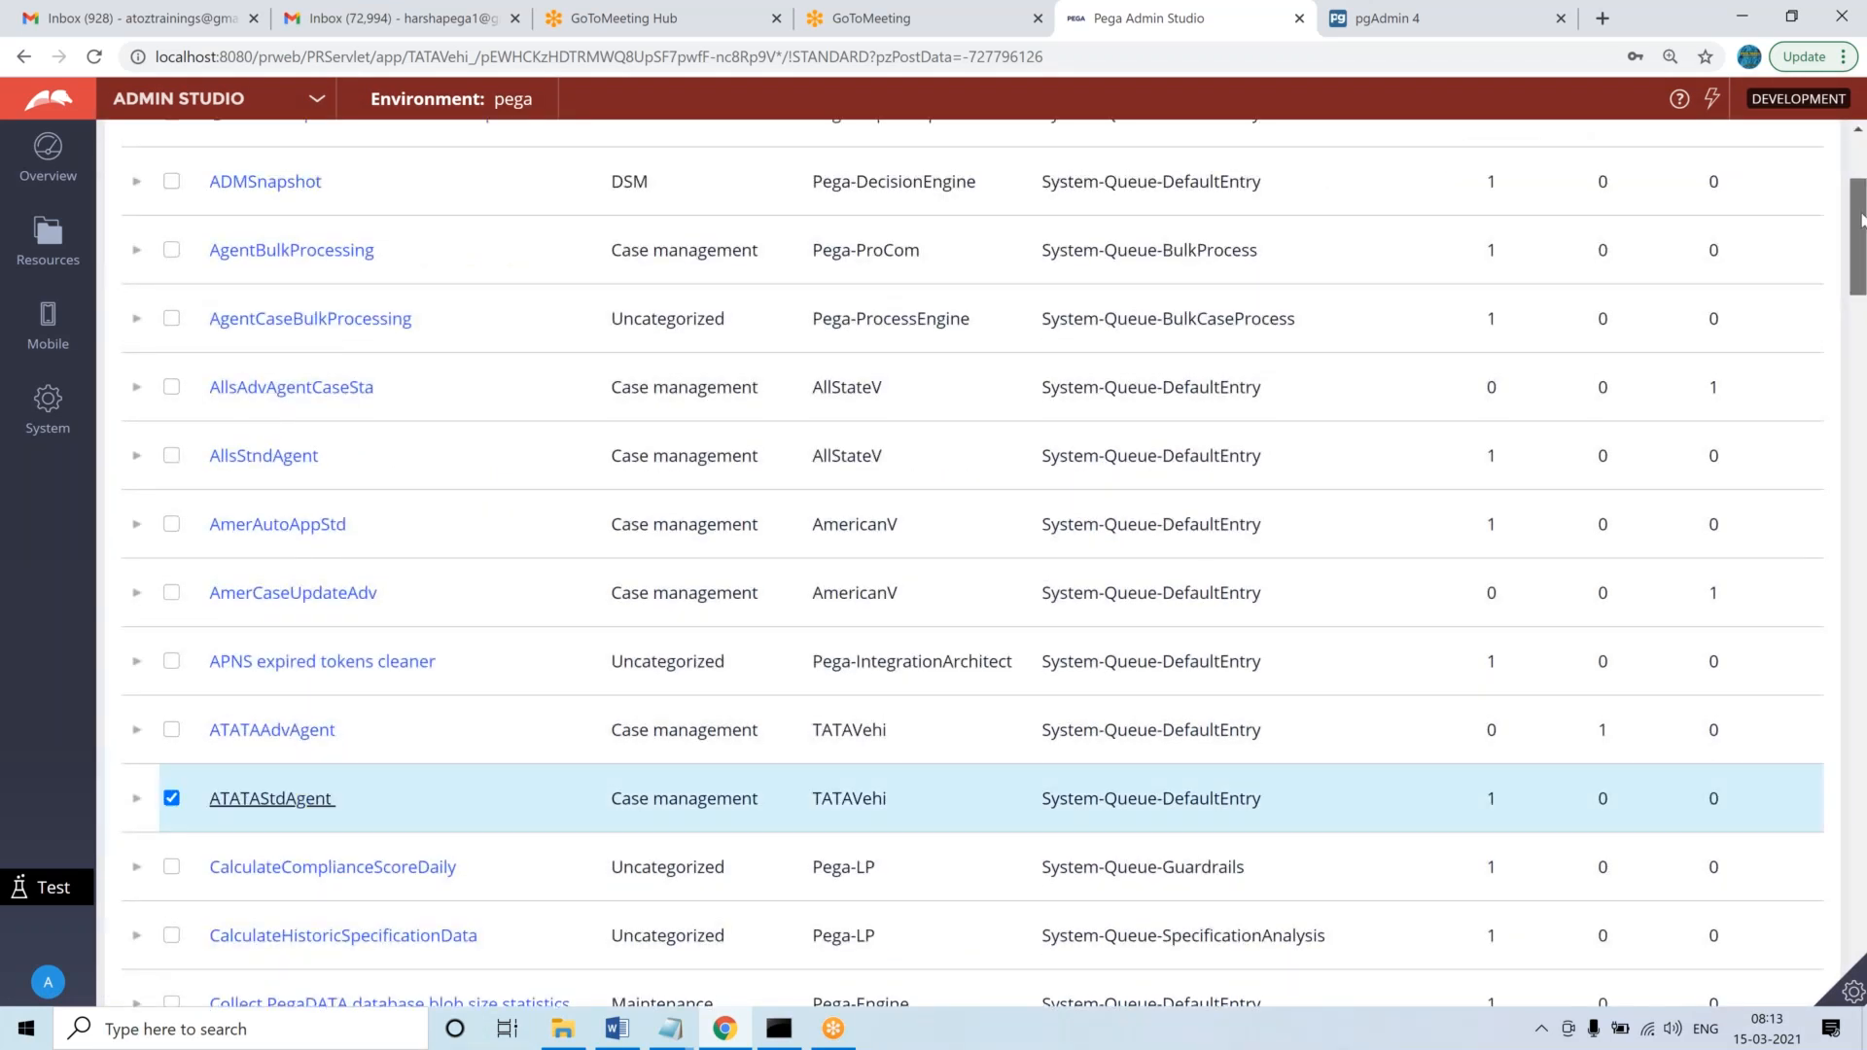
{"action": "scroll", "coordinate": [1862, 221], "scroll_direction": "up", "scroll_amount": 2}
{"action": "scroll", "coordinate": [1859, 178], "scroll_direction": "up", "scroll_amount": 1}
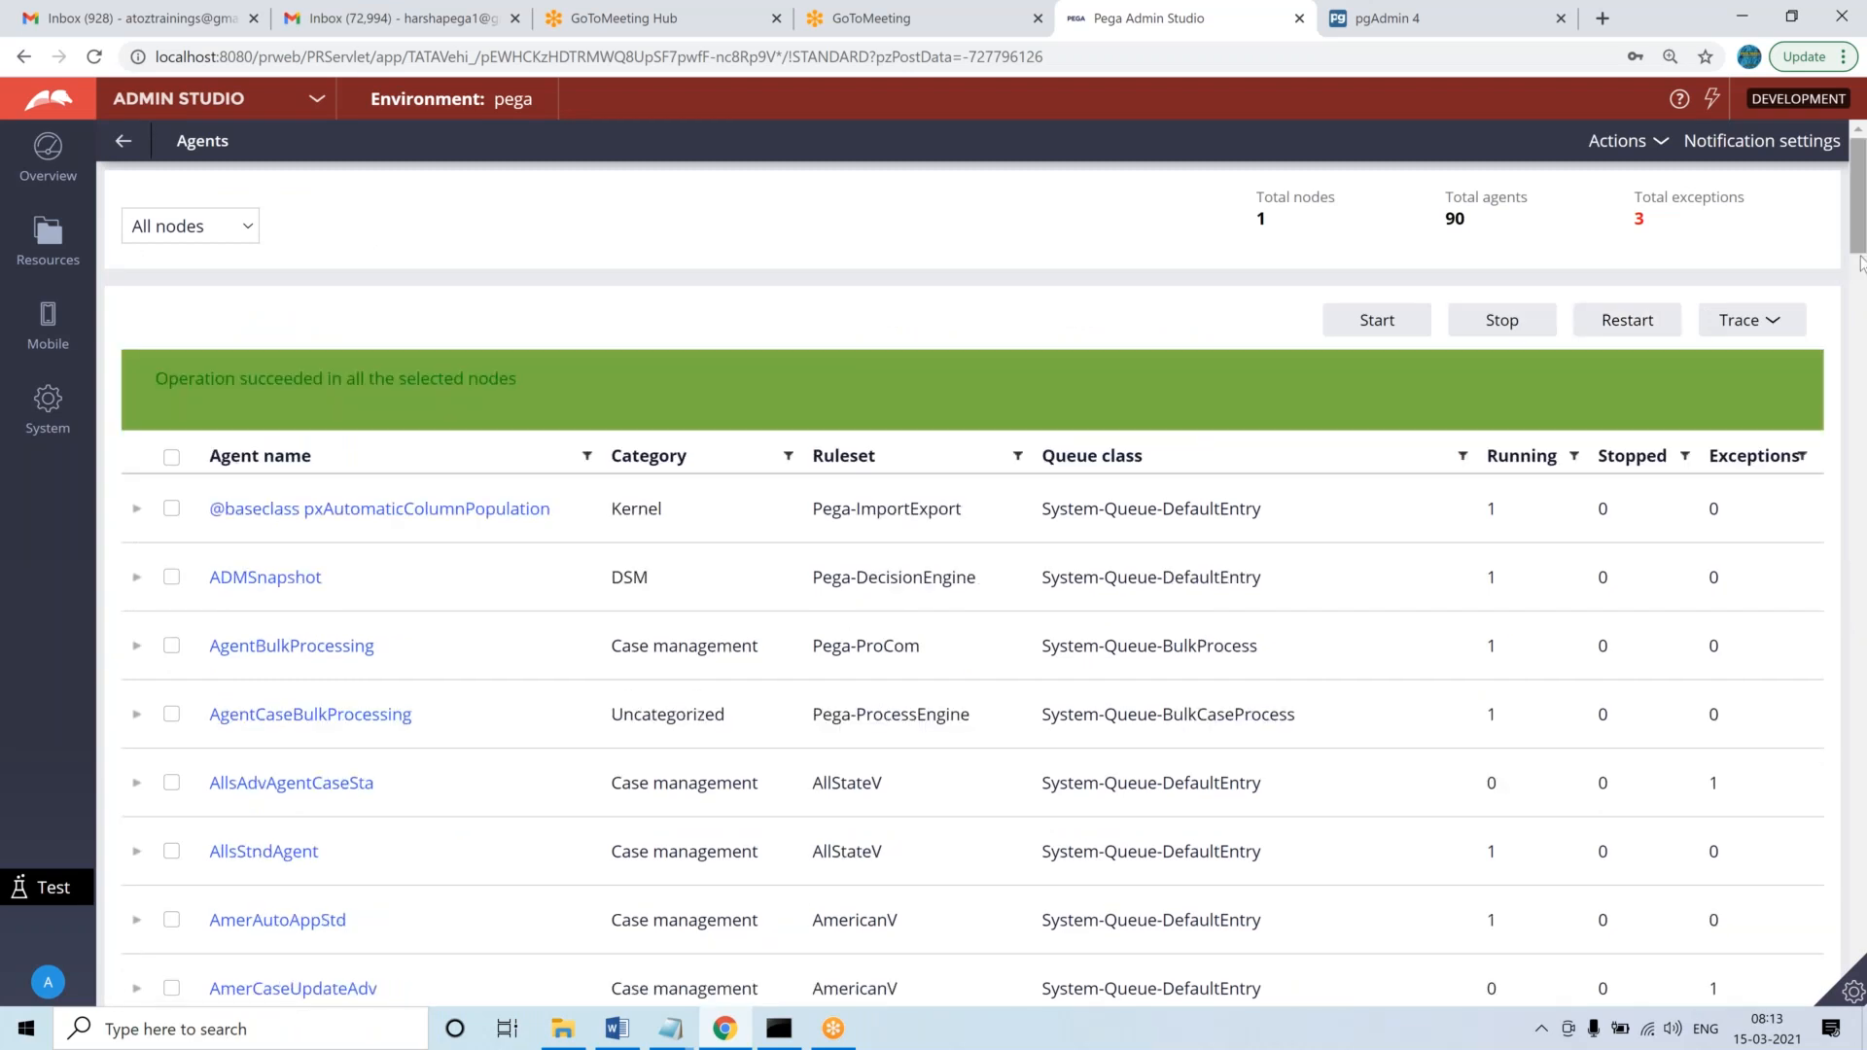
Start the ATATAStdAgent agent again and check its running state in the agent list.
{"action": "scroll", "coordinate": [1861, 262], "scroll_direction": "down", "scroll_amount": 5}
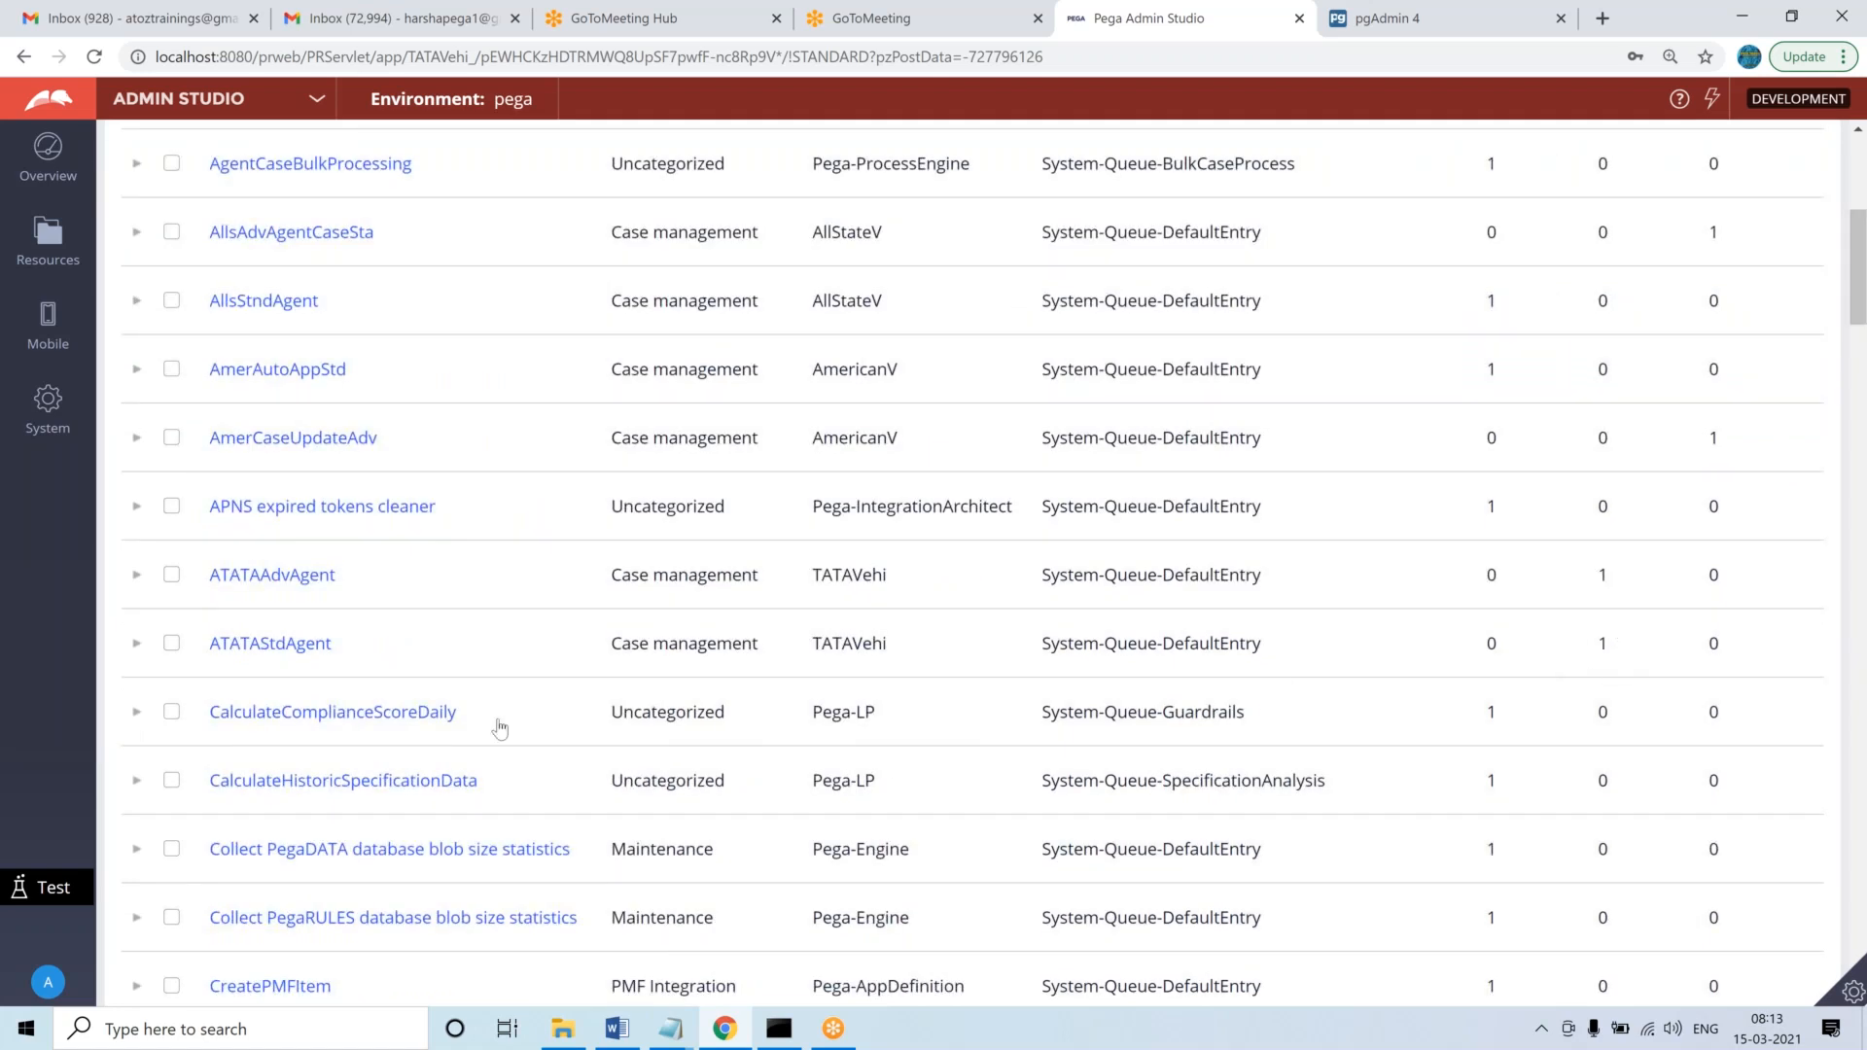
{"action": "left_click", "coordinate": [174, 646]}
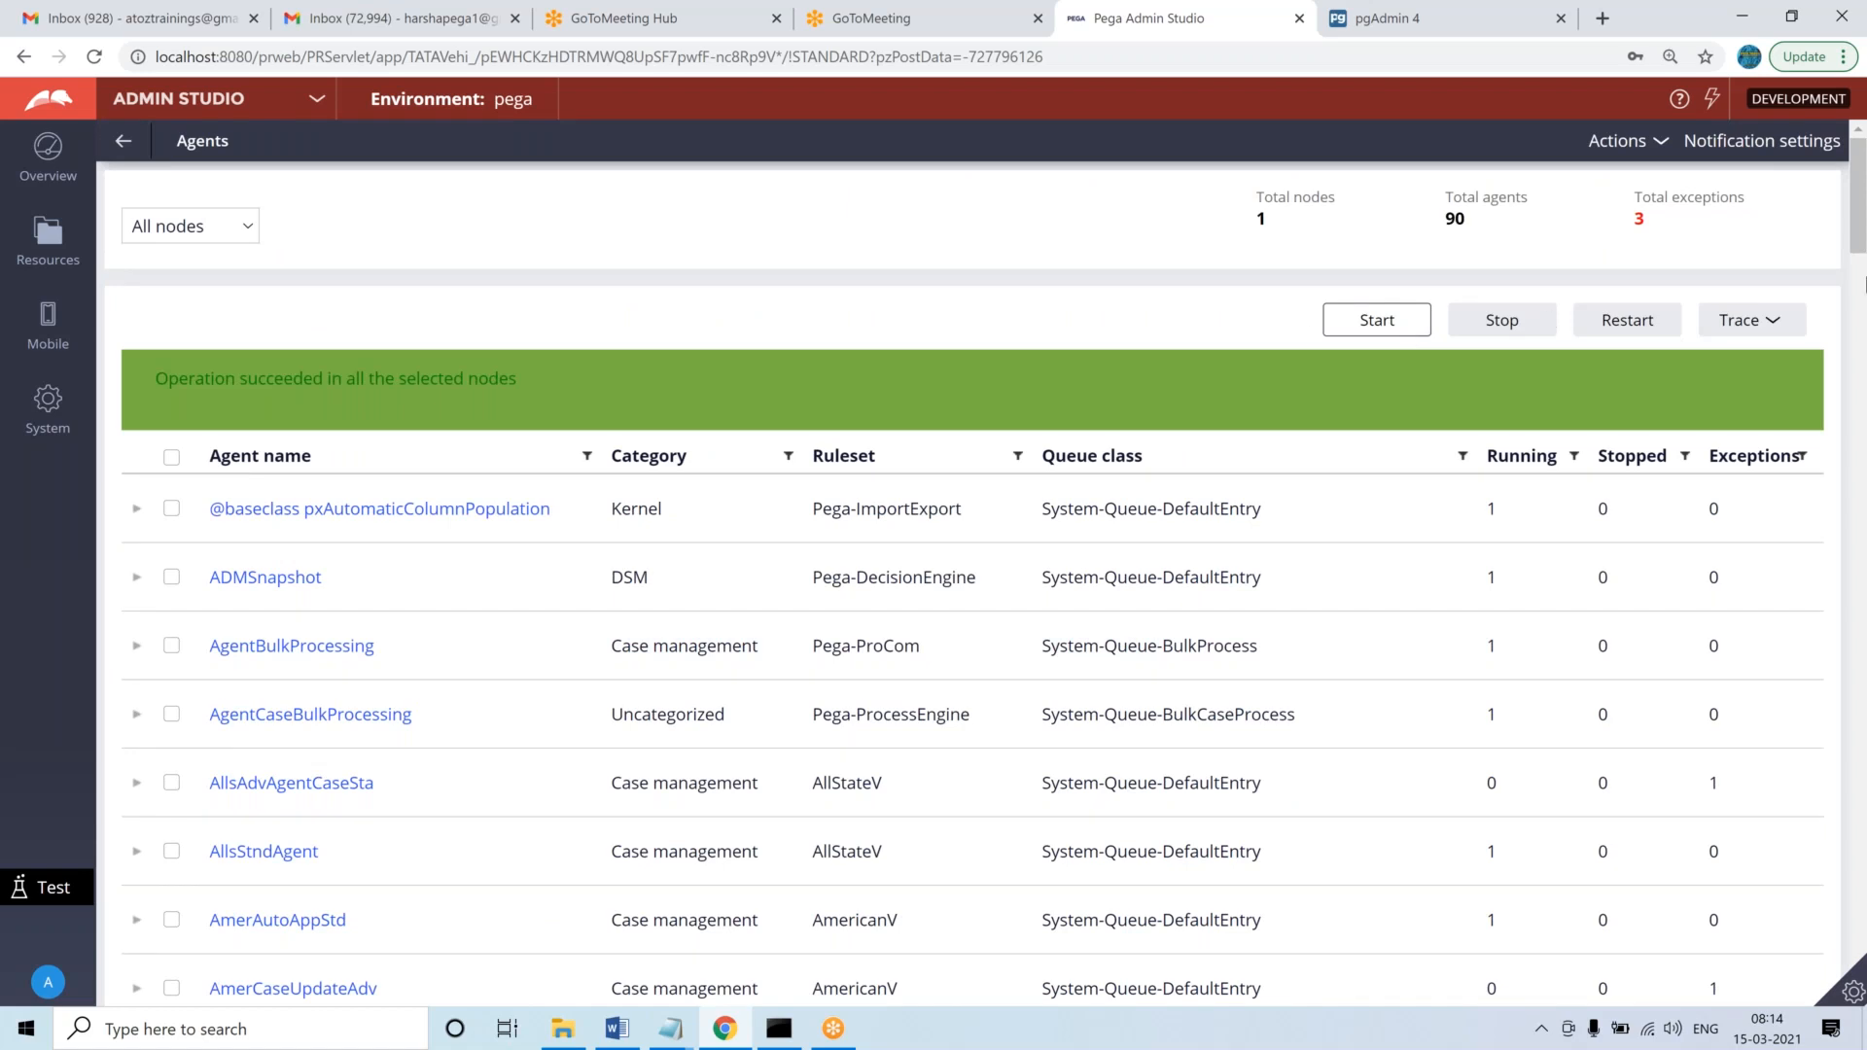
{"action": "left_click_drag", "start_coordinate": [1863, 258], "coordinate": [1862, 347]}
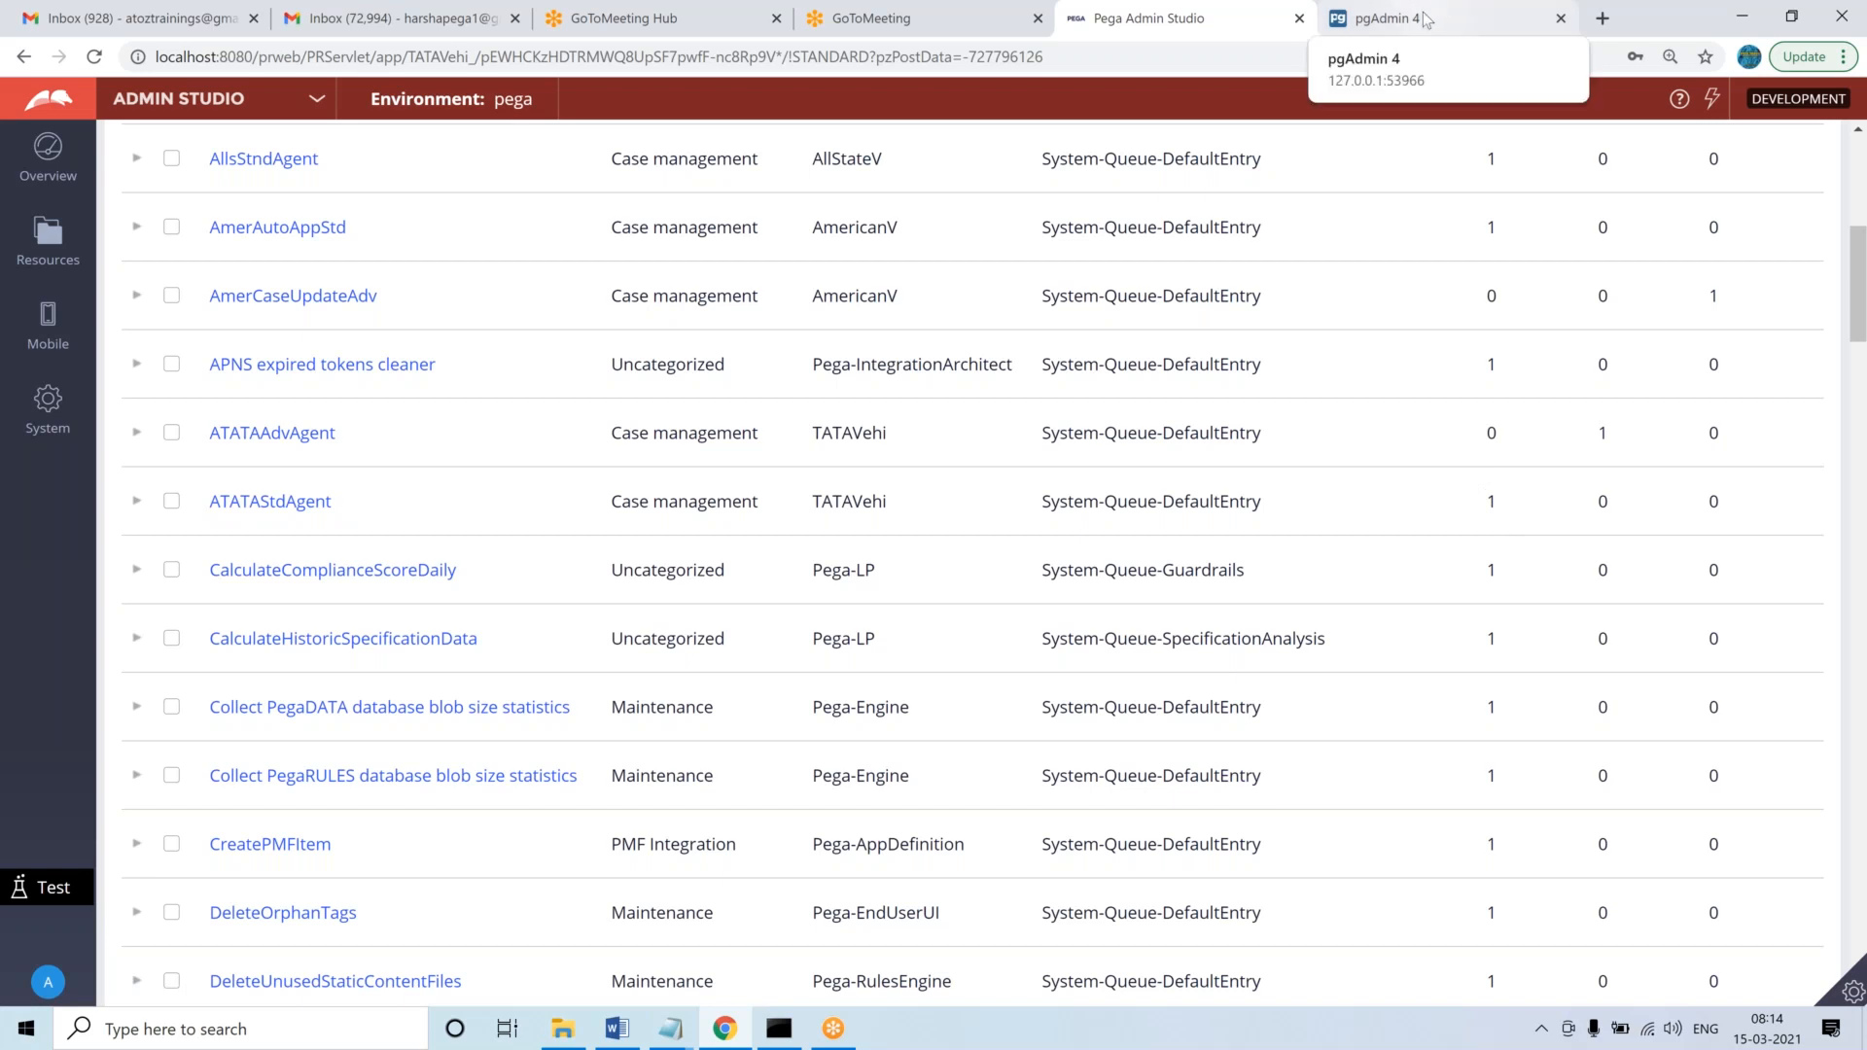
Switch from Admin Studio back to Dev Studio, where the new VehicleInsurnace case is open.
{"action": "left_click", "coordinate": [982, 25]}
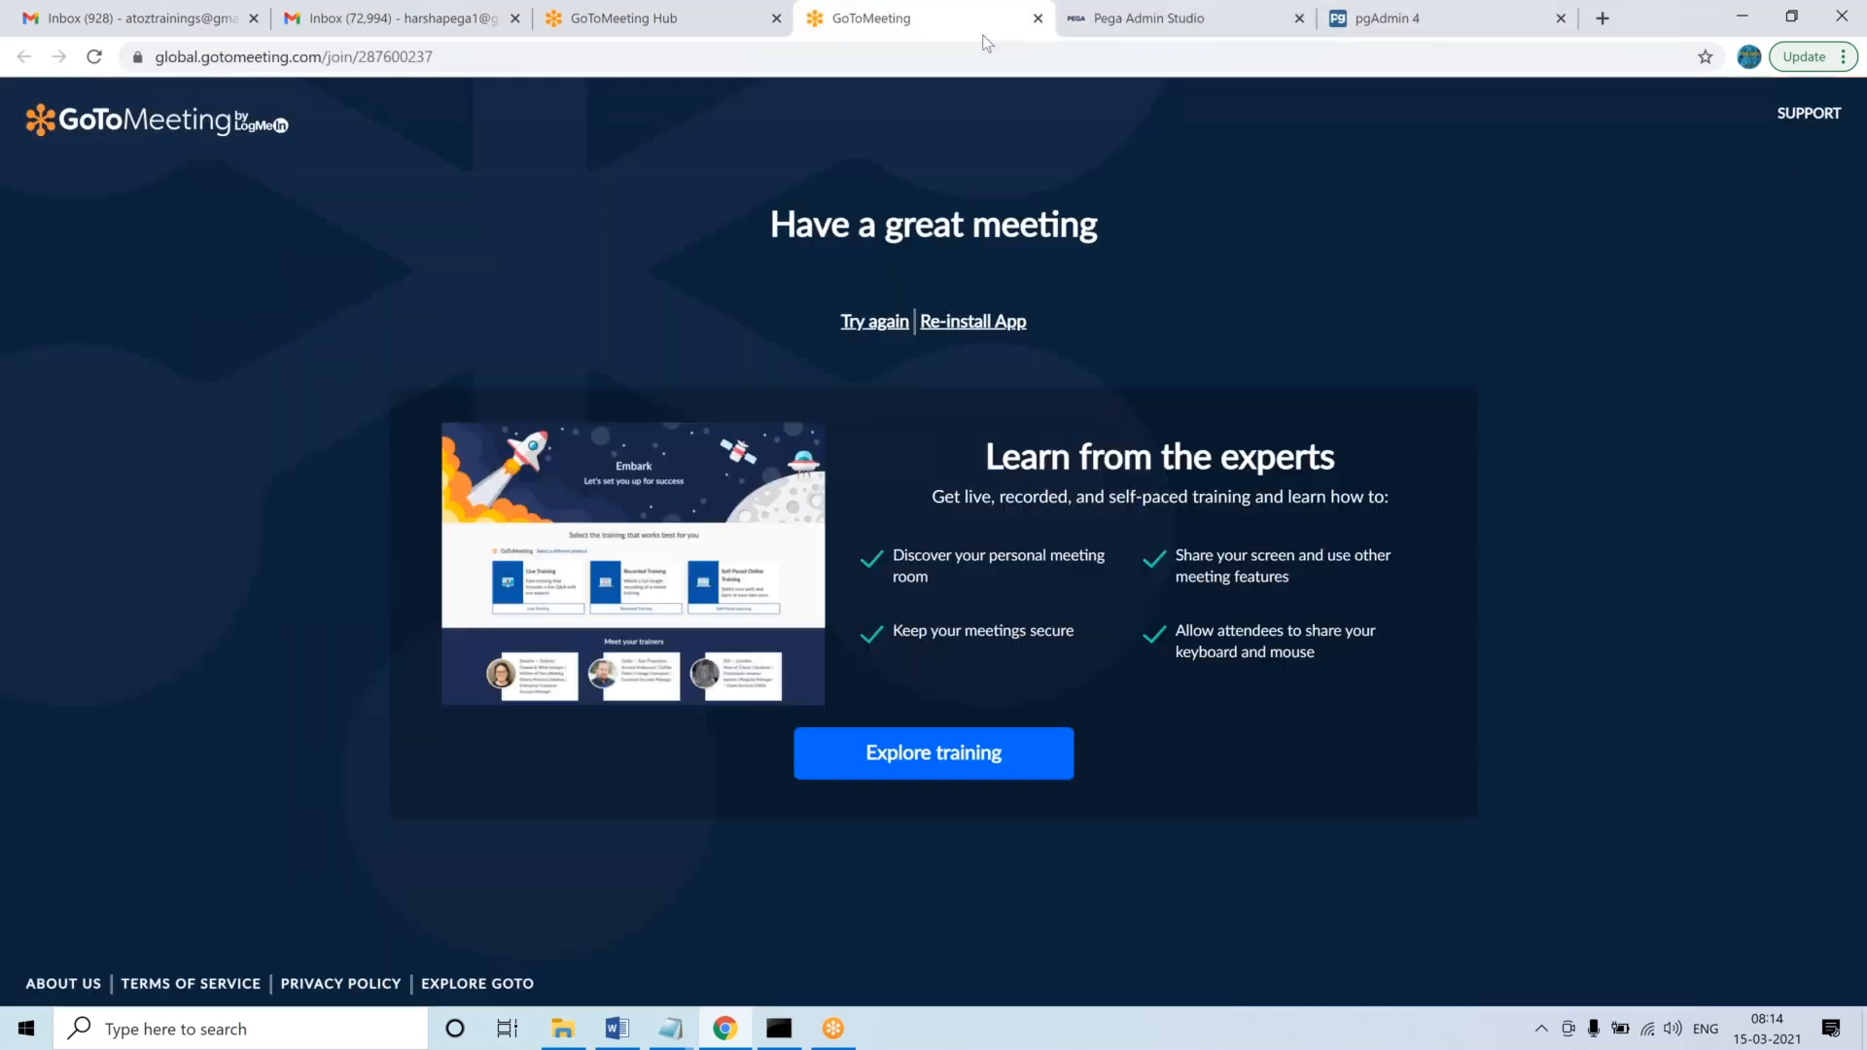
{"action": "left_click", "coordinate": [1148, 20]}
{"action": "left_click", "coordinate": [253, 107]}
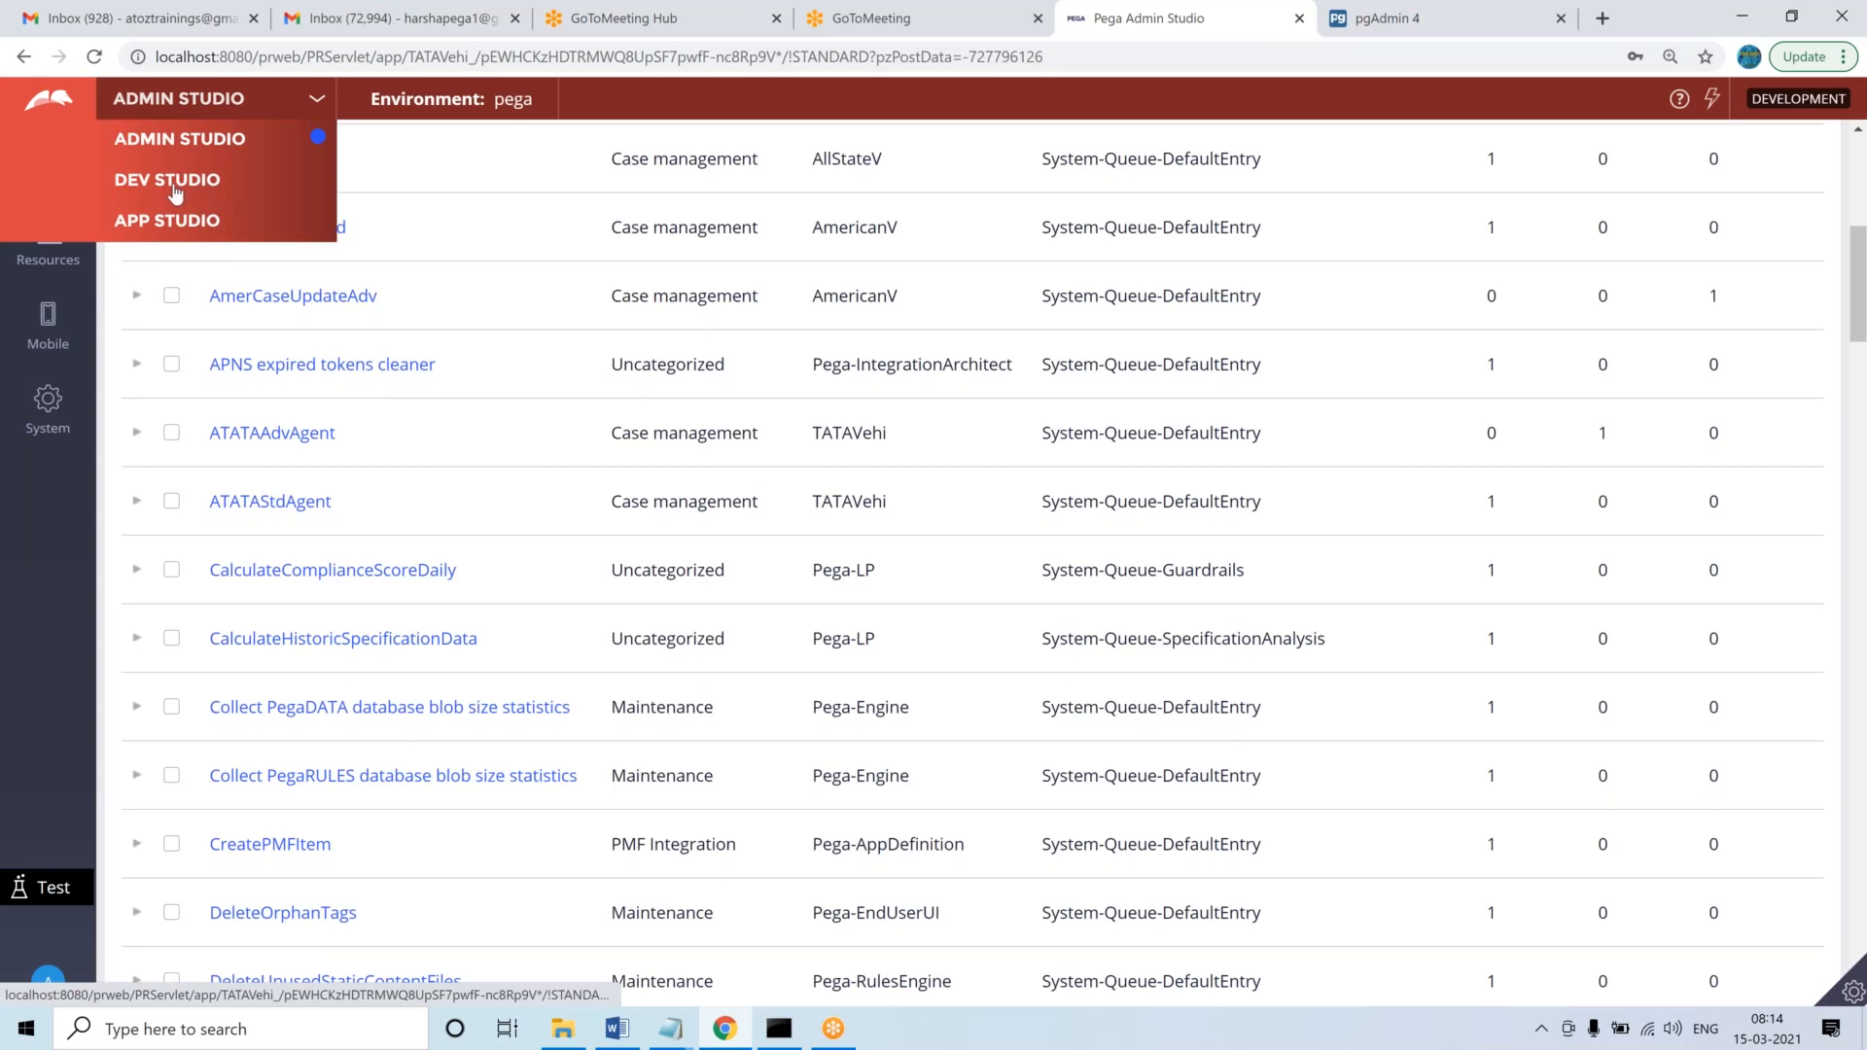
{"action": "left_click", "coordinate": [176, 194]}
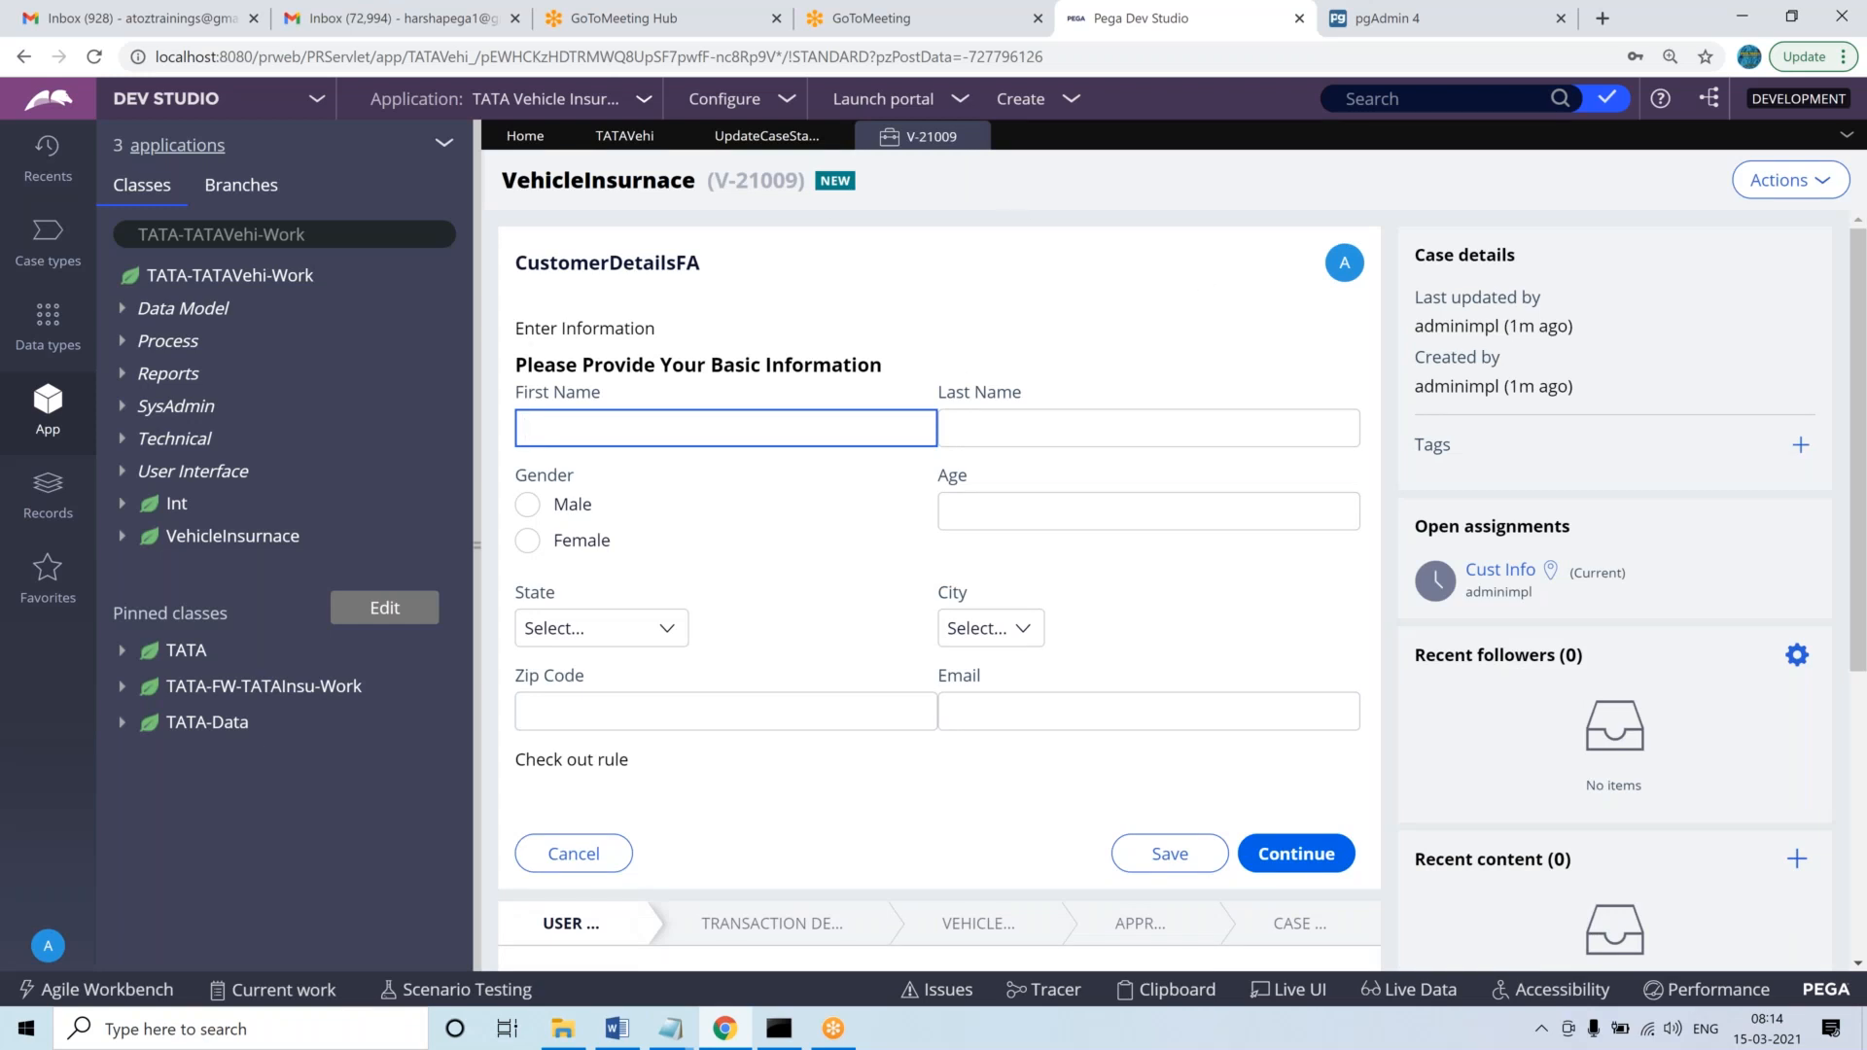
Move the VehicleInsurnace case to its next stage, Transaction Details, and close the case to return to the TATAVehi agents rule.
{"action": "left_click", "coordinate": [1795, 195]}
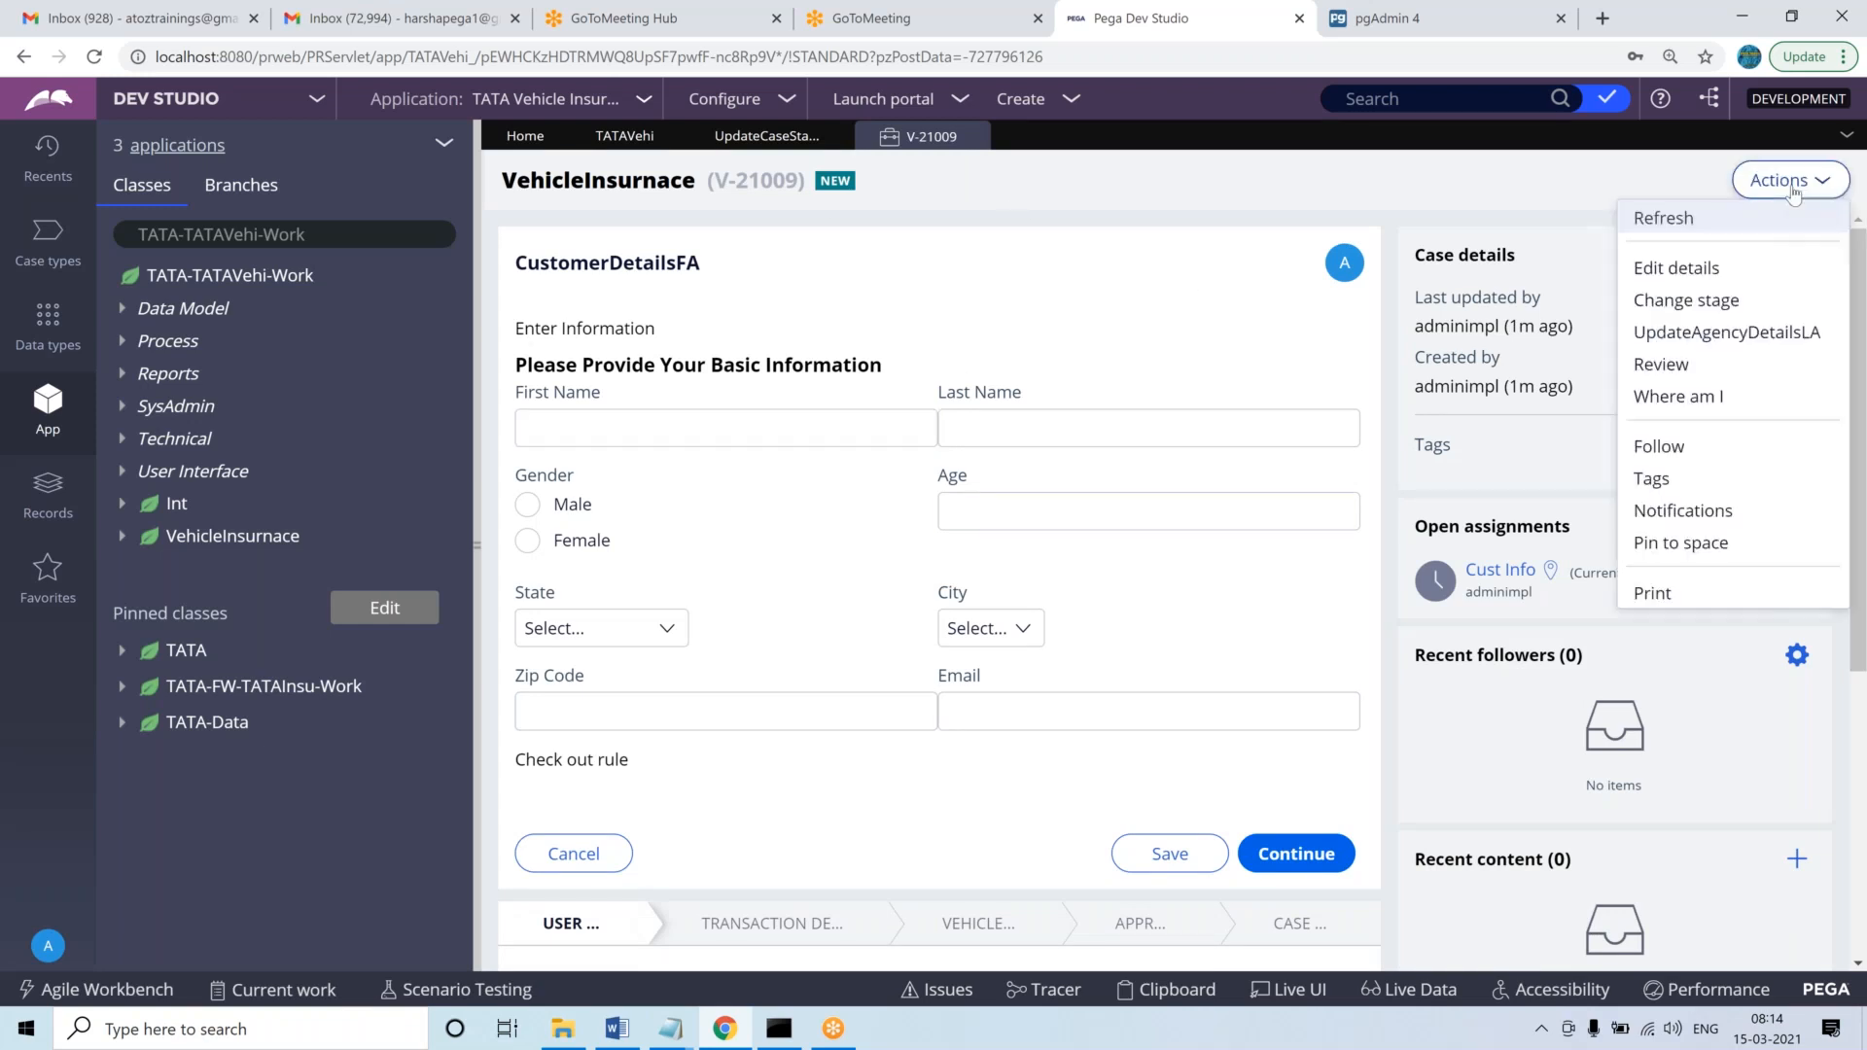
{"action": "left_click", "coordinate": [1721, 300]}
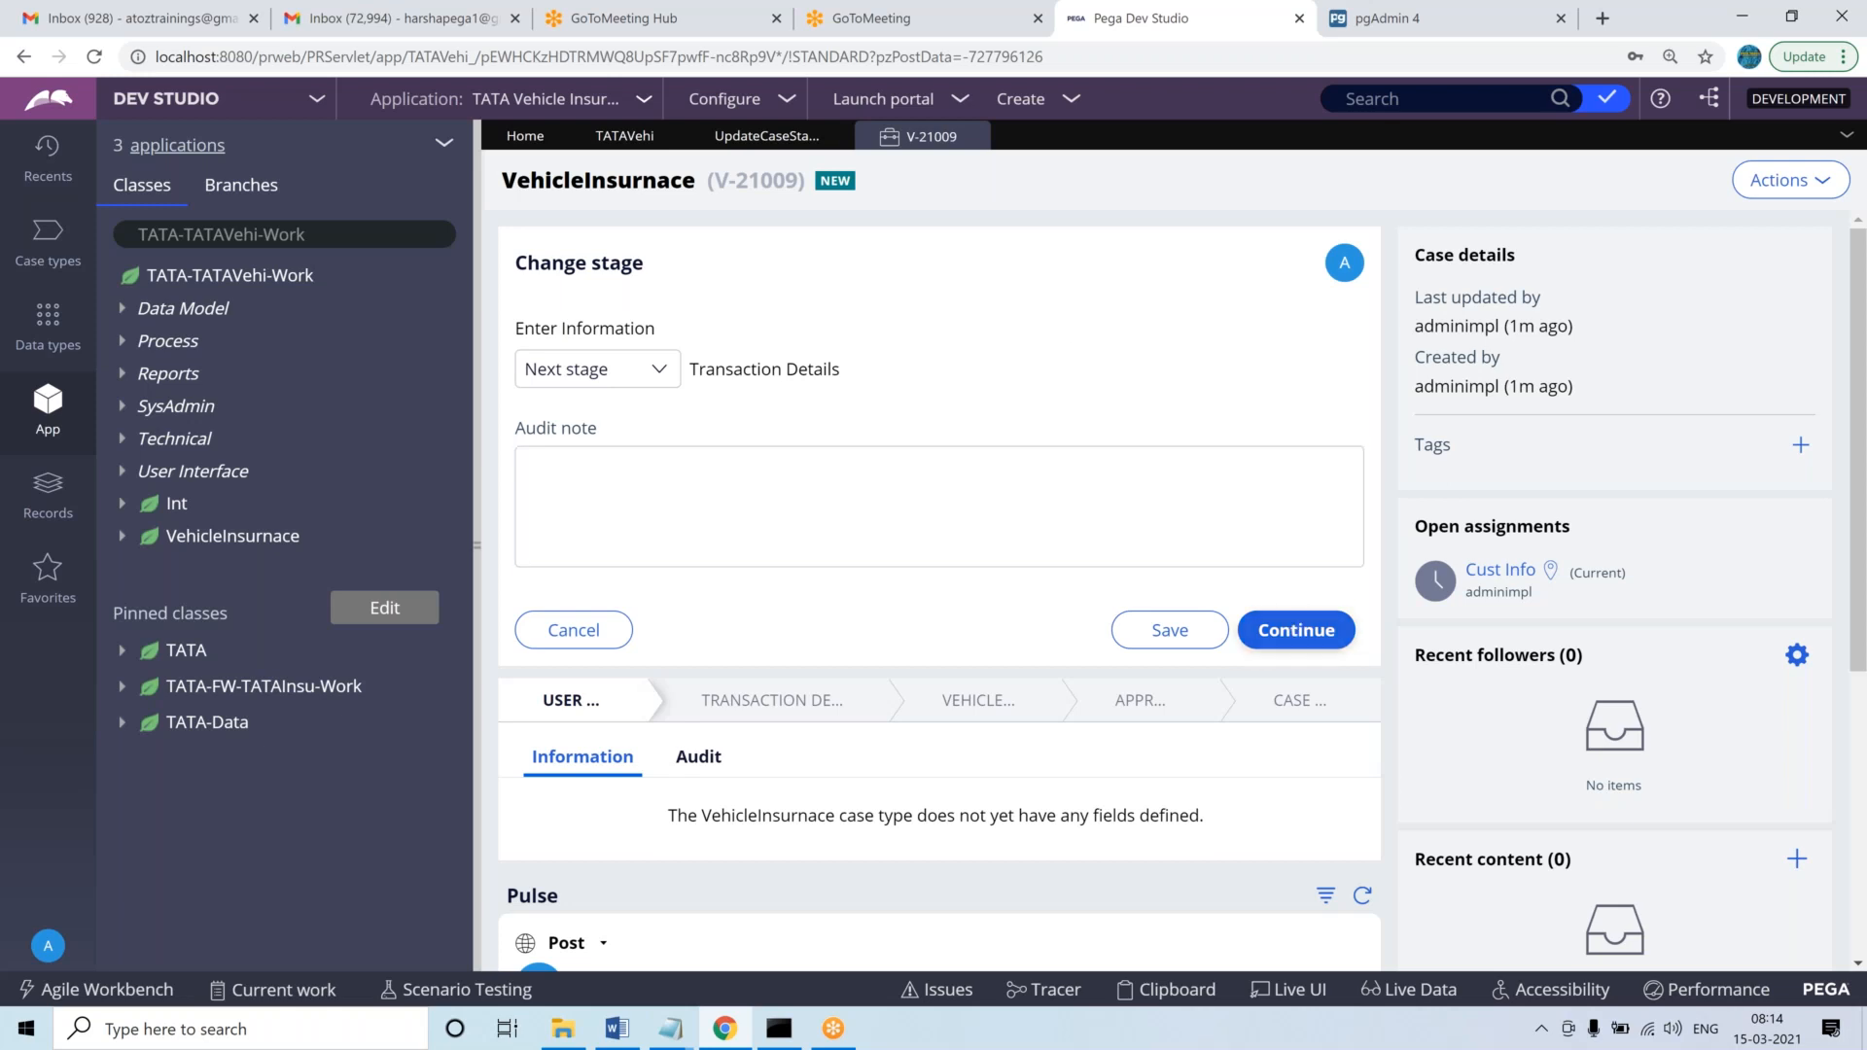
{"action": "left_click", "coordinate": [1294, 629]}
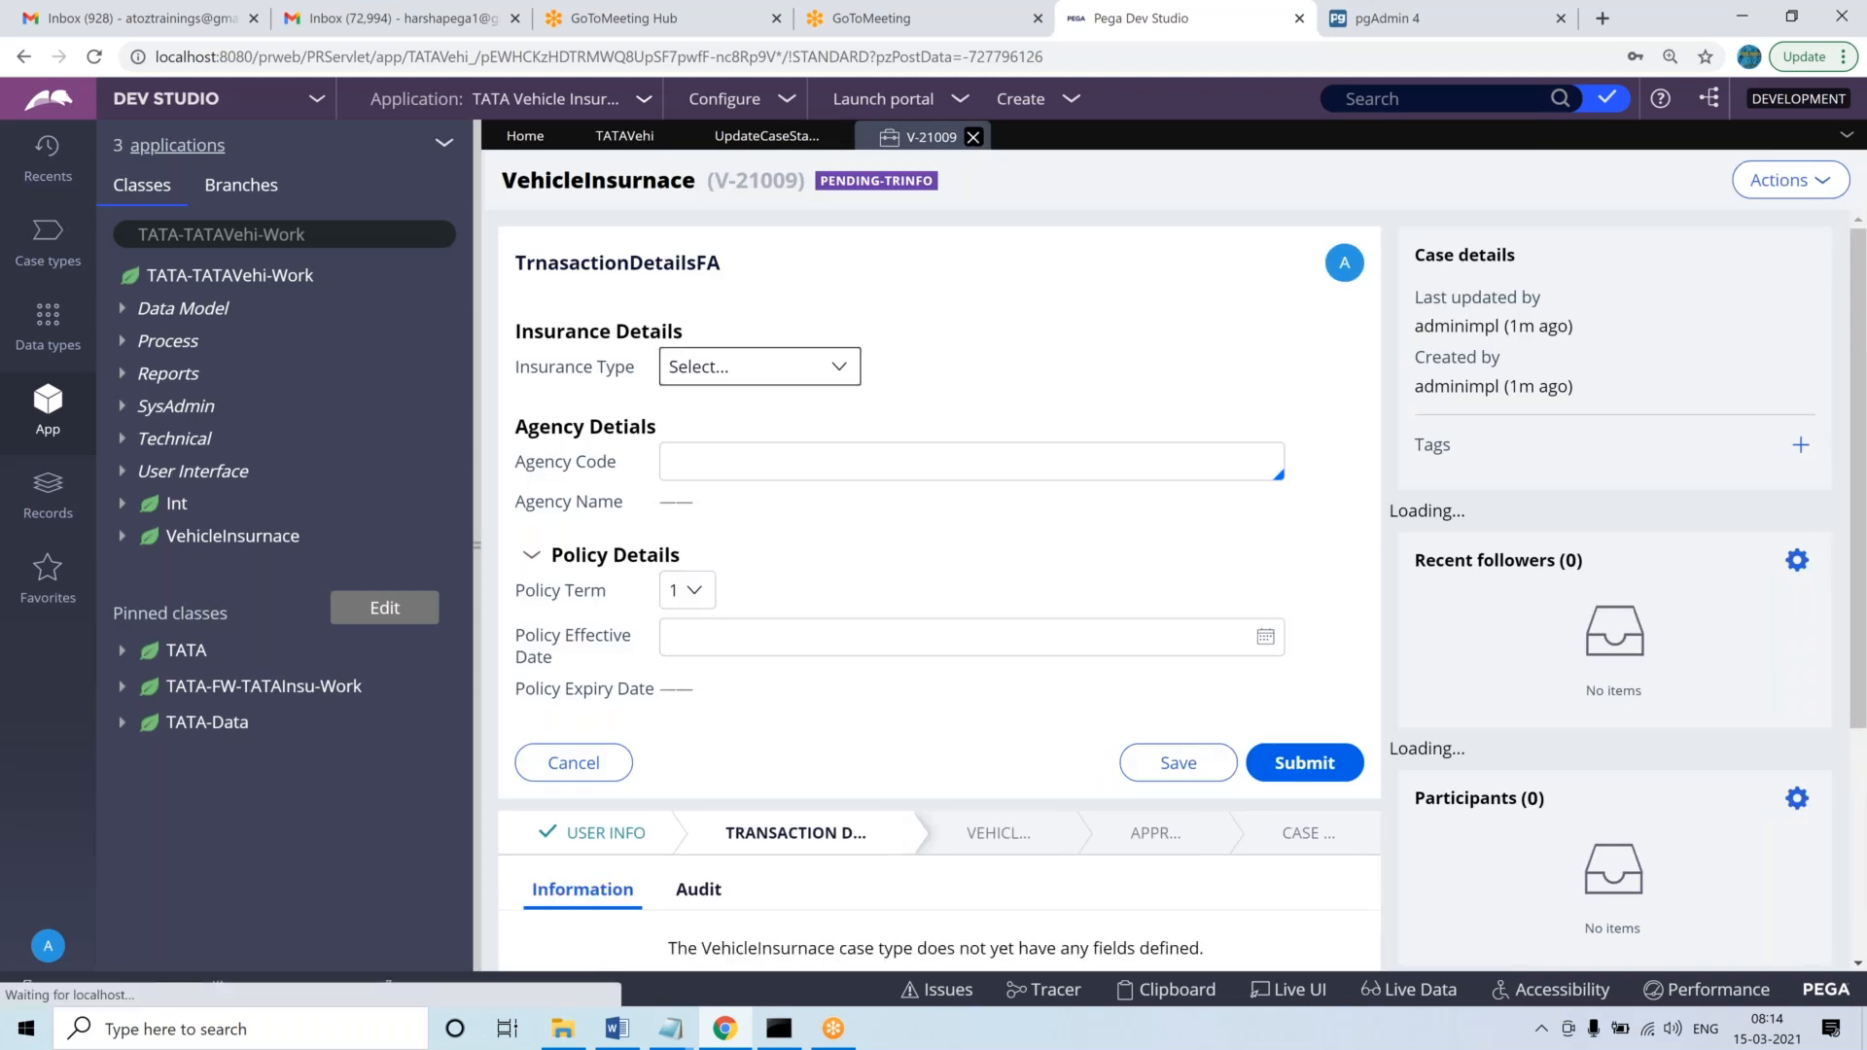
{"action": "left_click", "coordinate": [972, 137]}
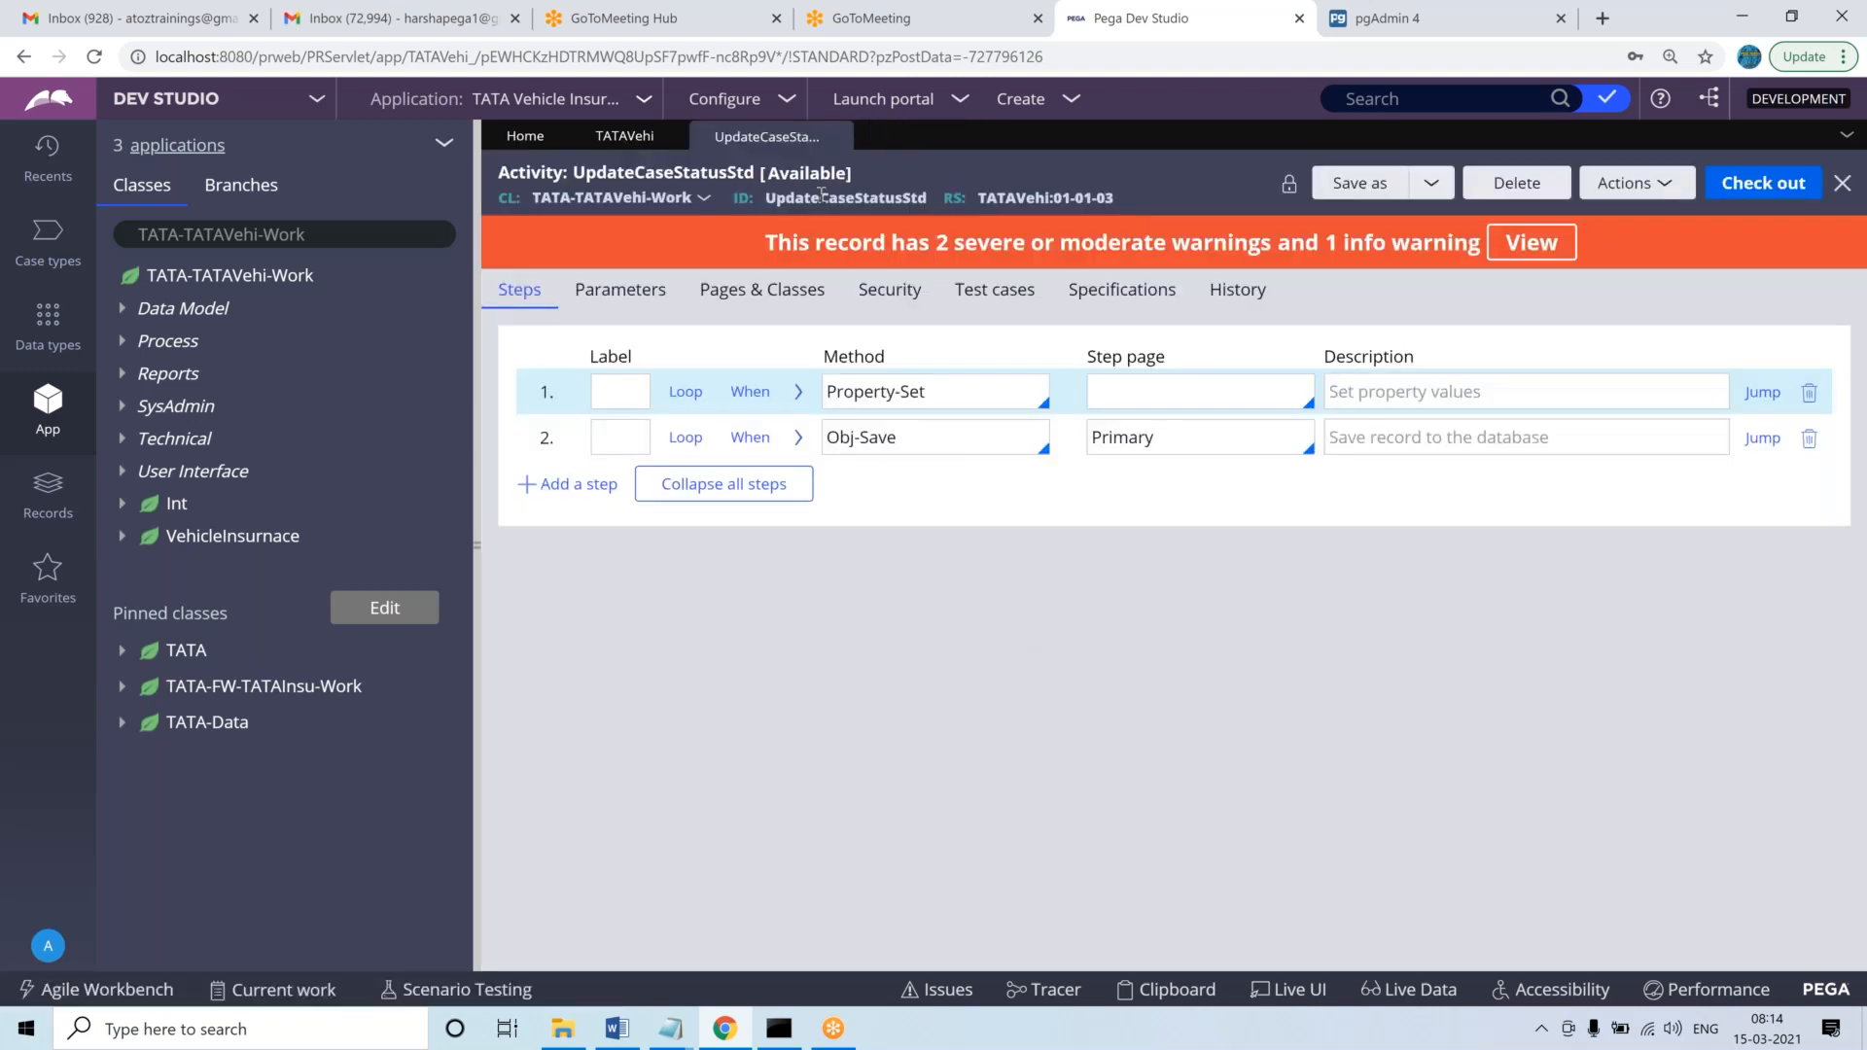
{"action": "left_click", "coordinate": [627, 137]}
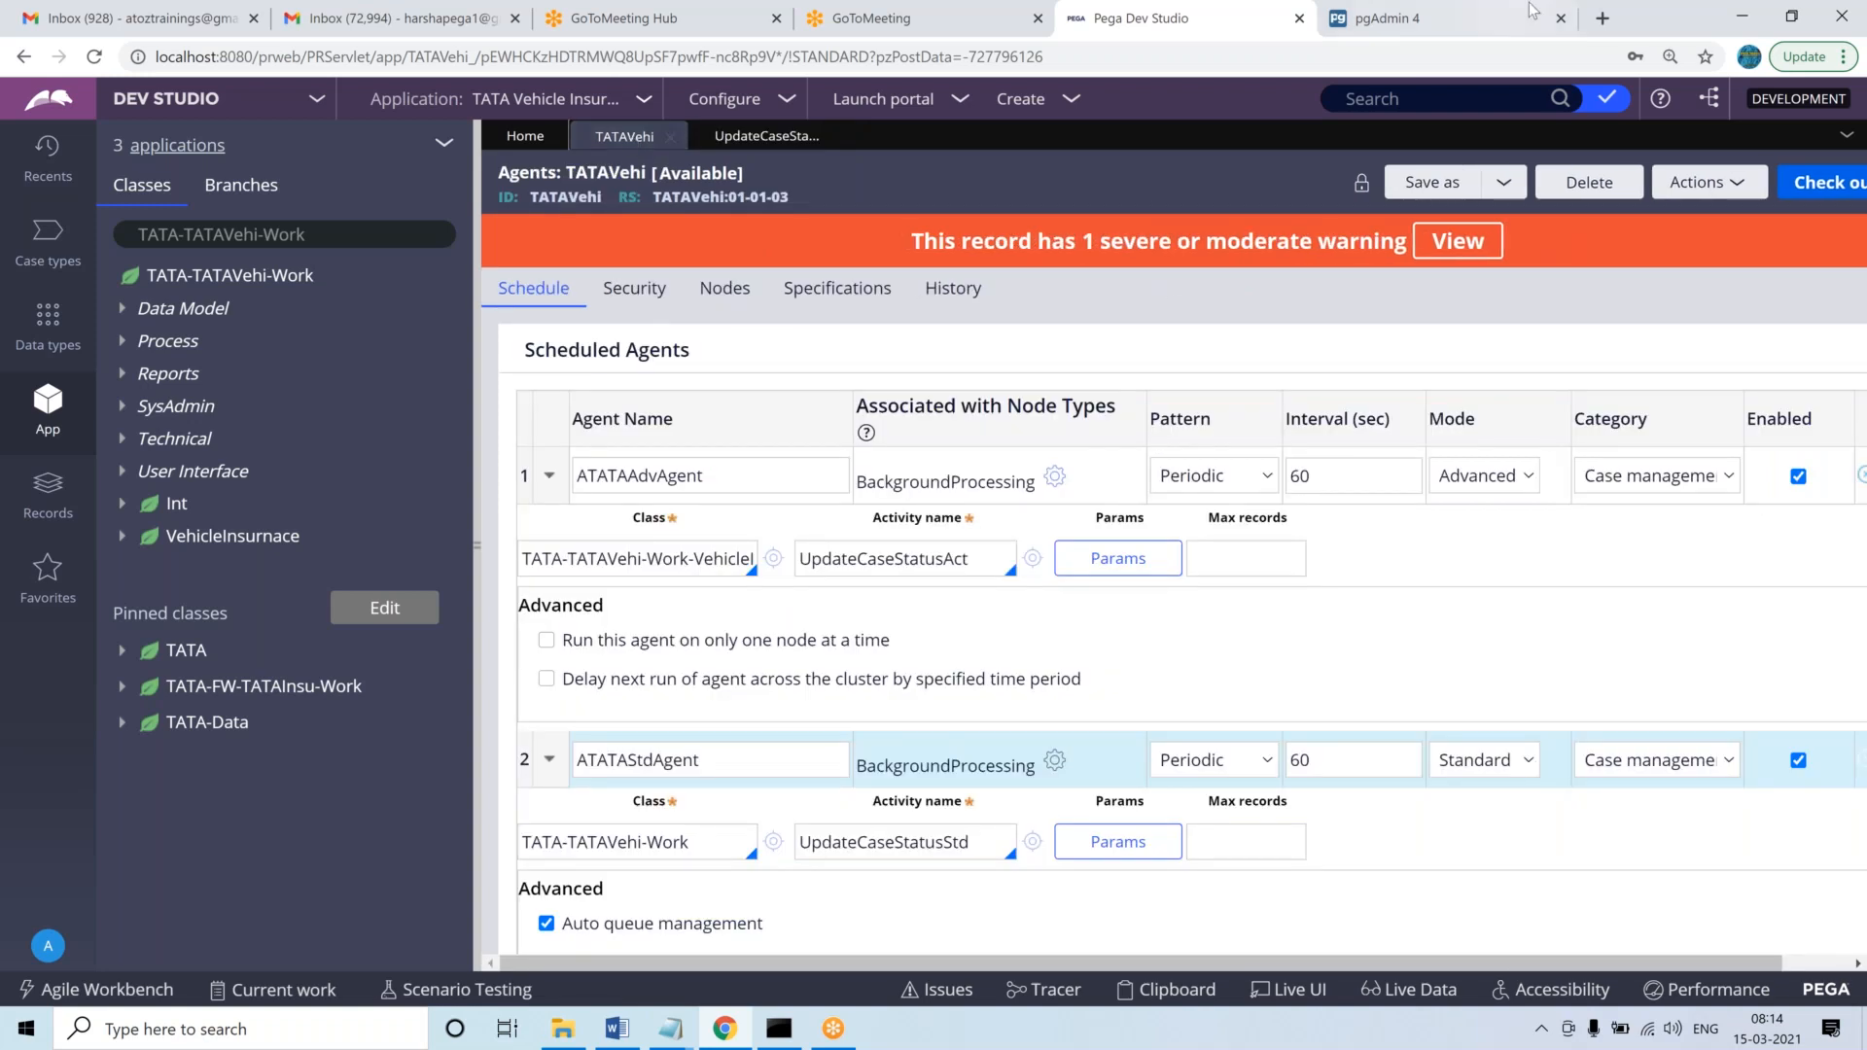
Switch to pgAdmin, rerun the pr_sys_queues query and check the pyitemstatus of the TATAVehi:ATATAStdAgent row.
{"action": "left_click", "coordinate": [1400, 19]}
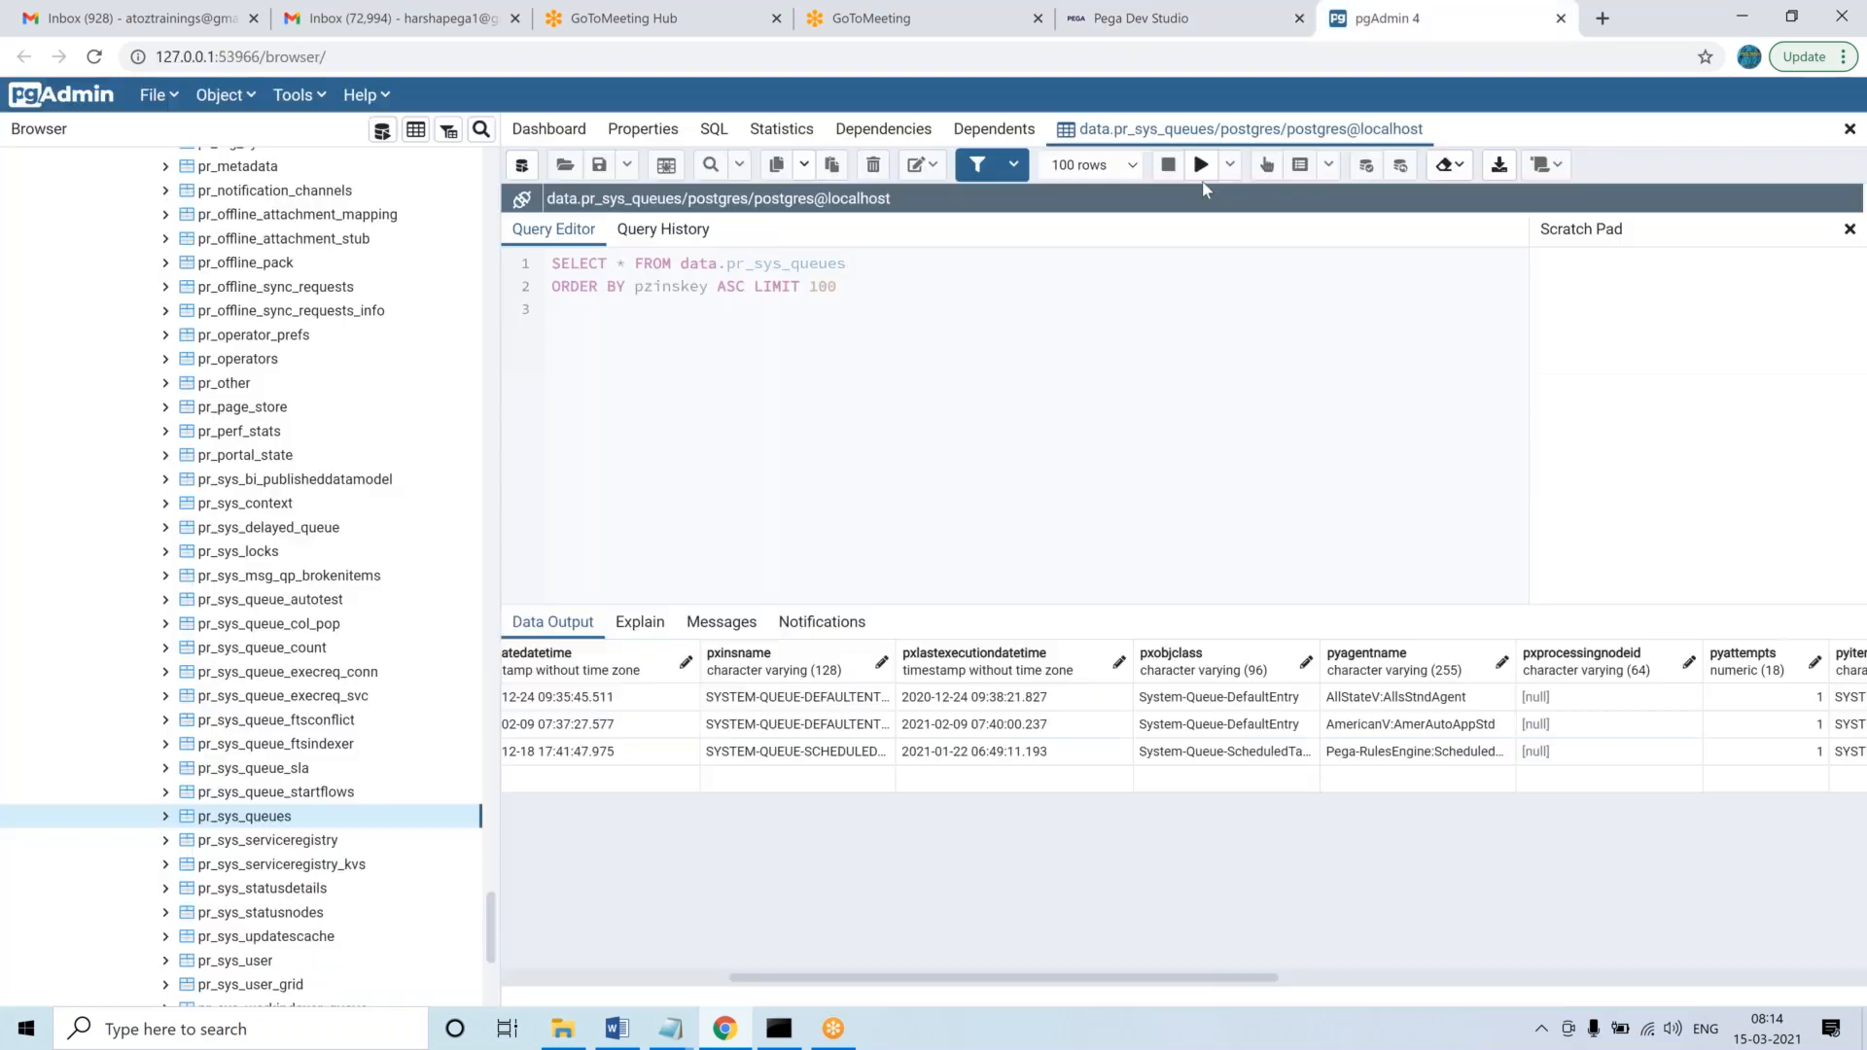
{"action": "left_click", "coordinate": [1202, 167]}
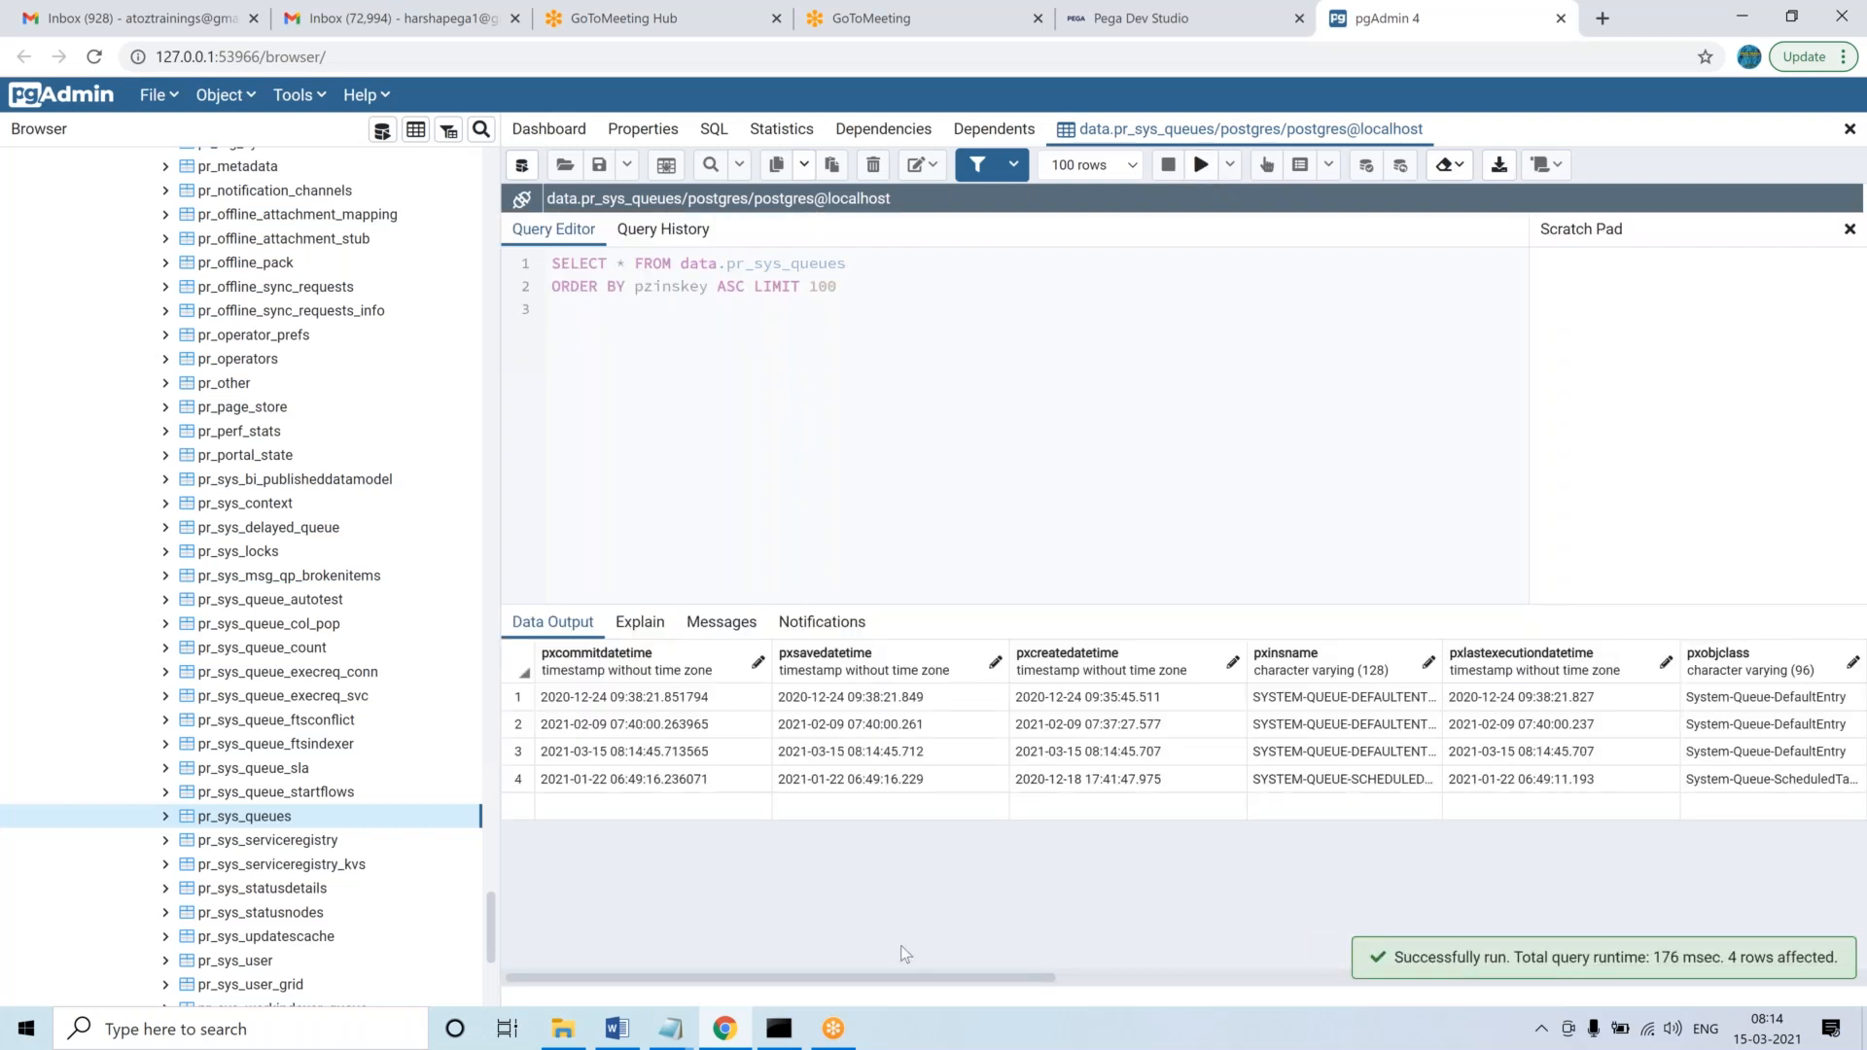
{"action": "left_click_drag", "start_coordinate": [978, 985], "coordinate": [1339, 985]}
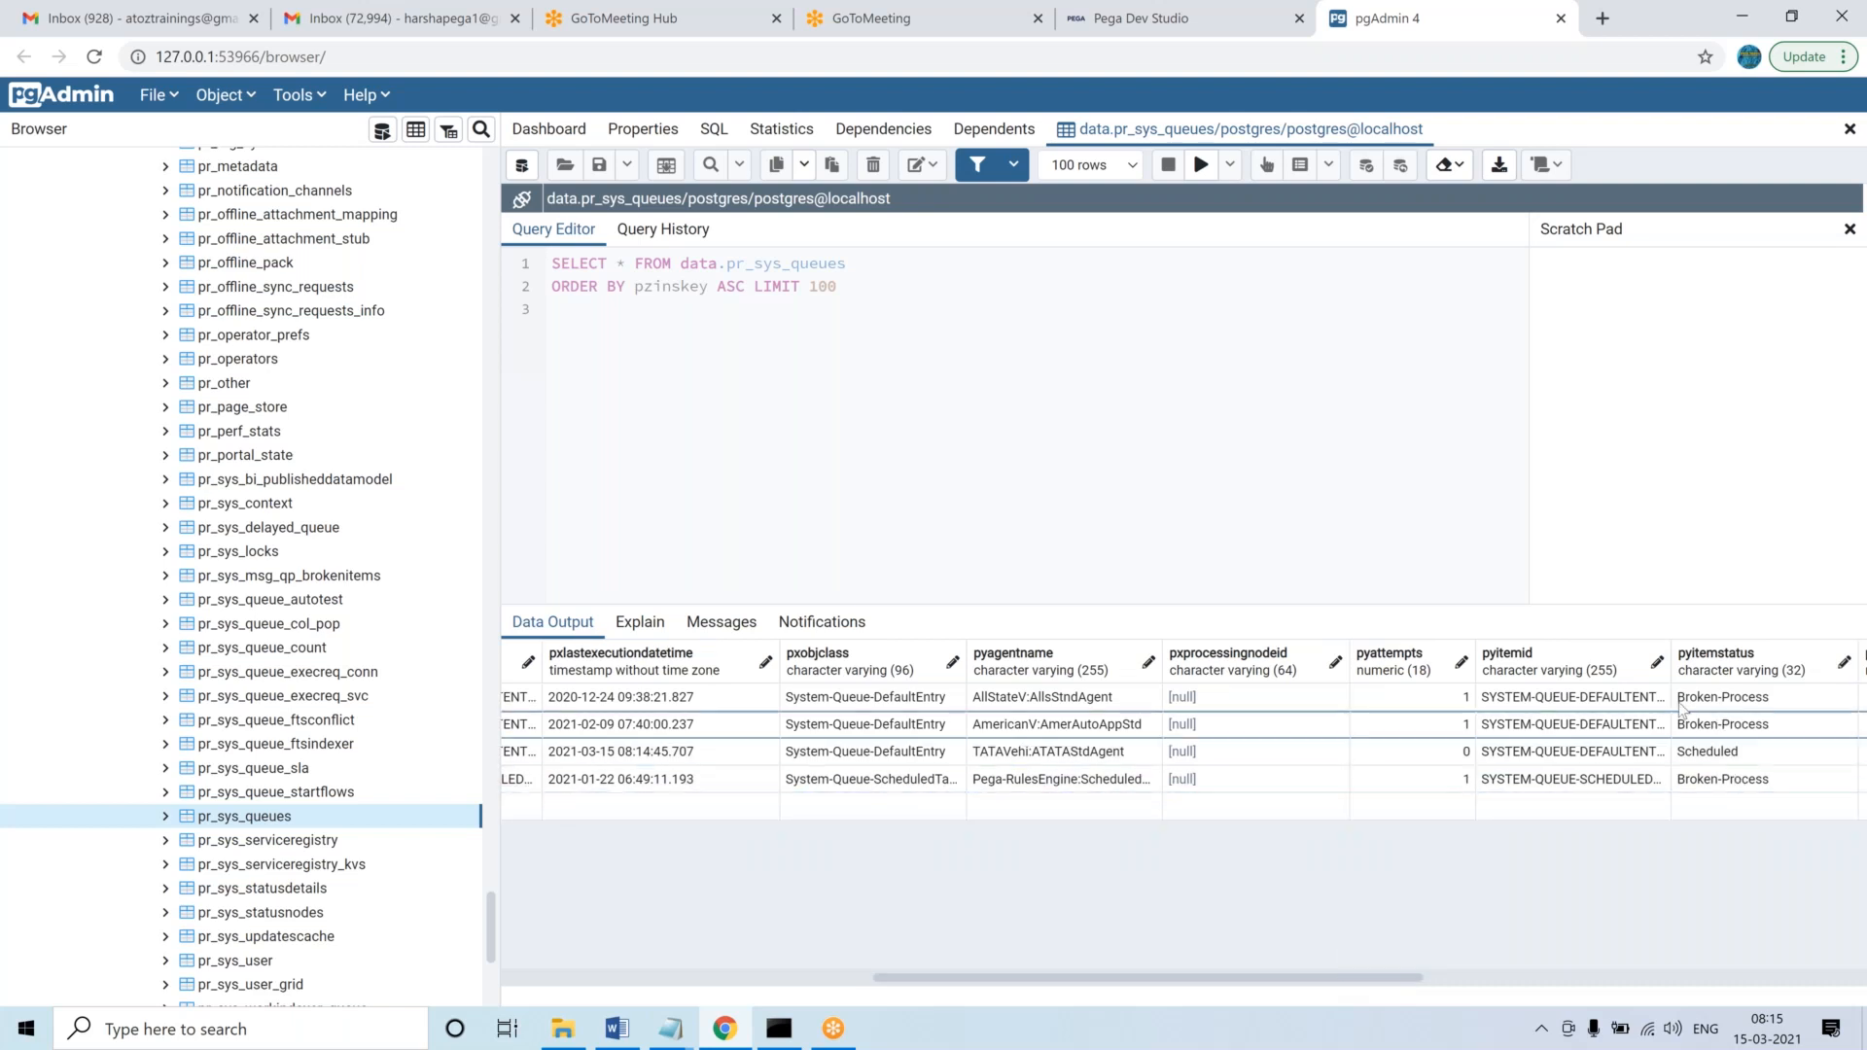
{"action": "left_click", "coordinate": [1731, 763]}
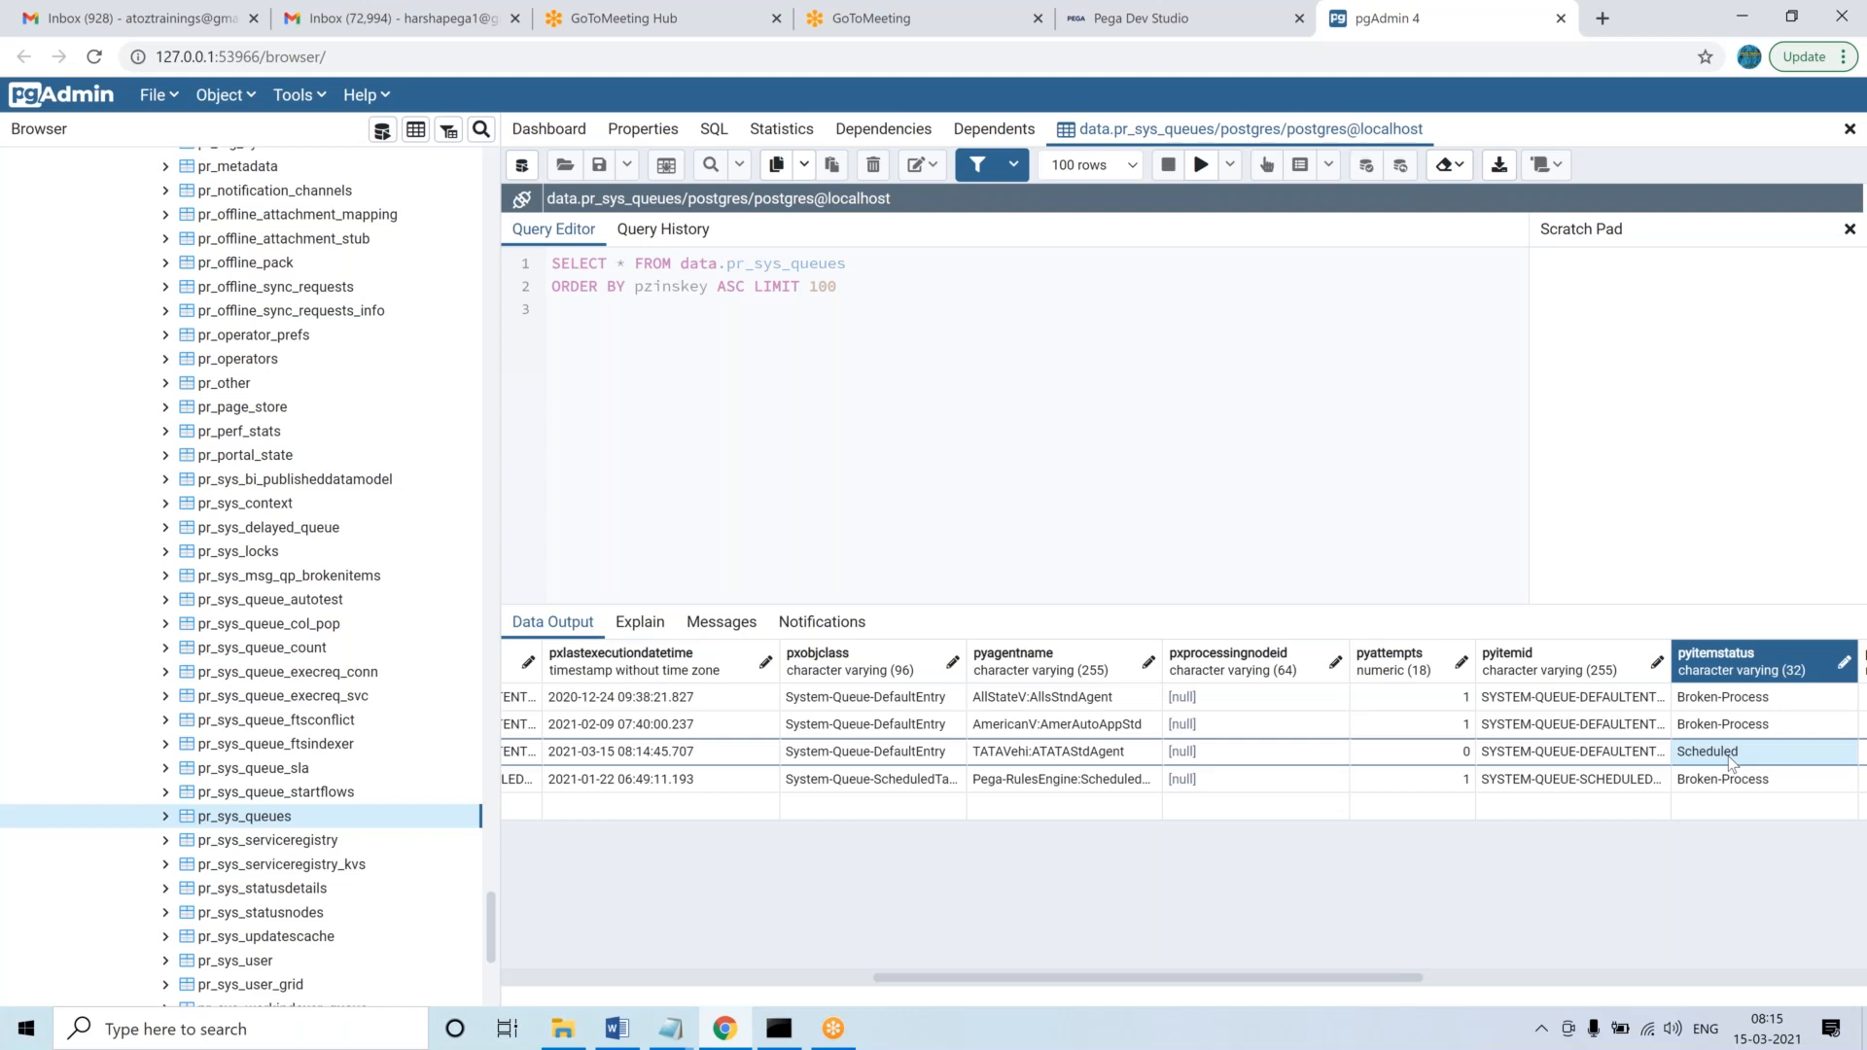
Run the pr_sys_queues query once more and examine the updated attempts and item status of the ATATAStdAgent entry.
{"action": "left_click", "coordinate": [1324, 324]}
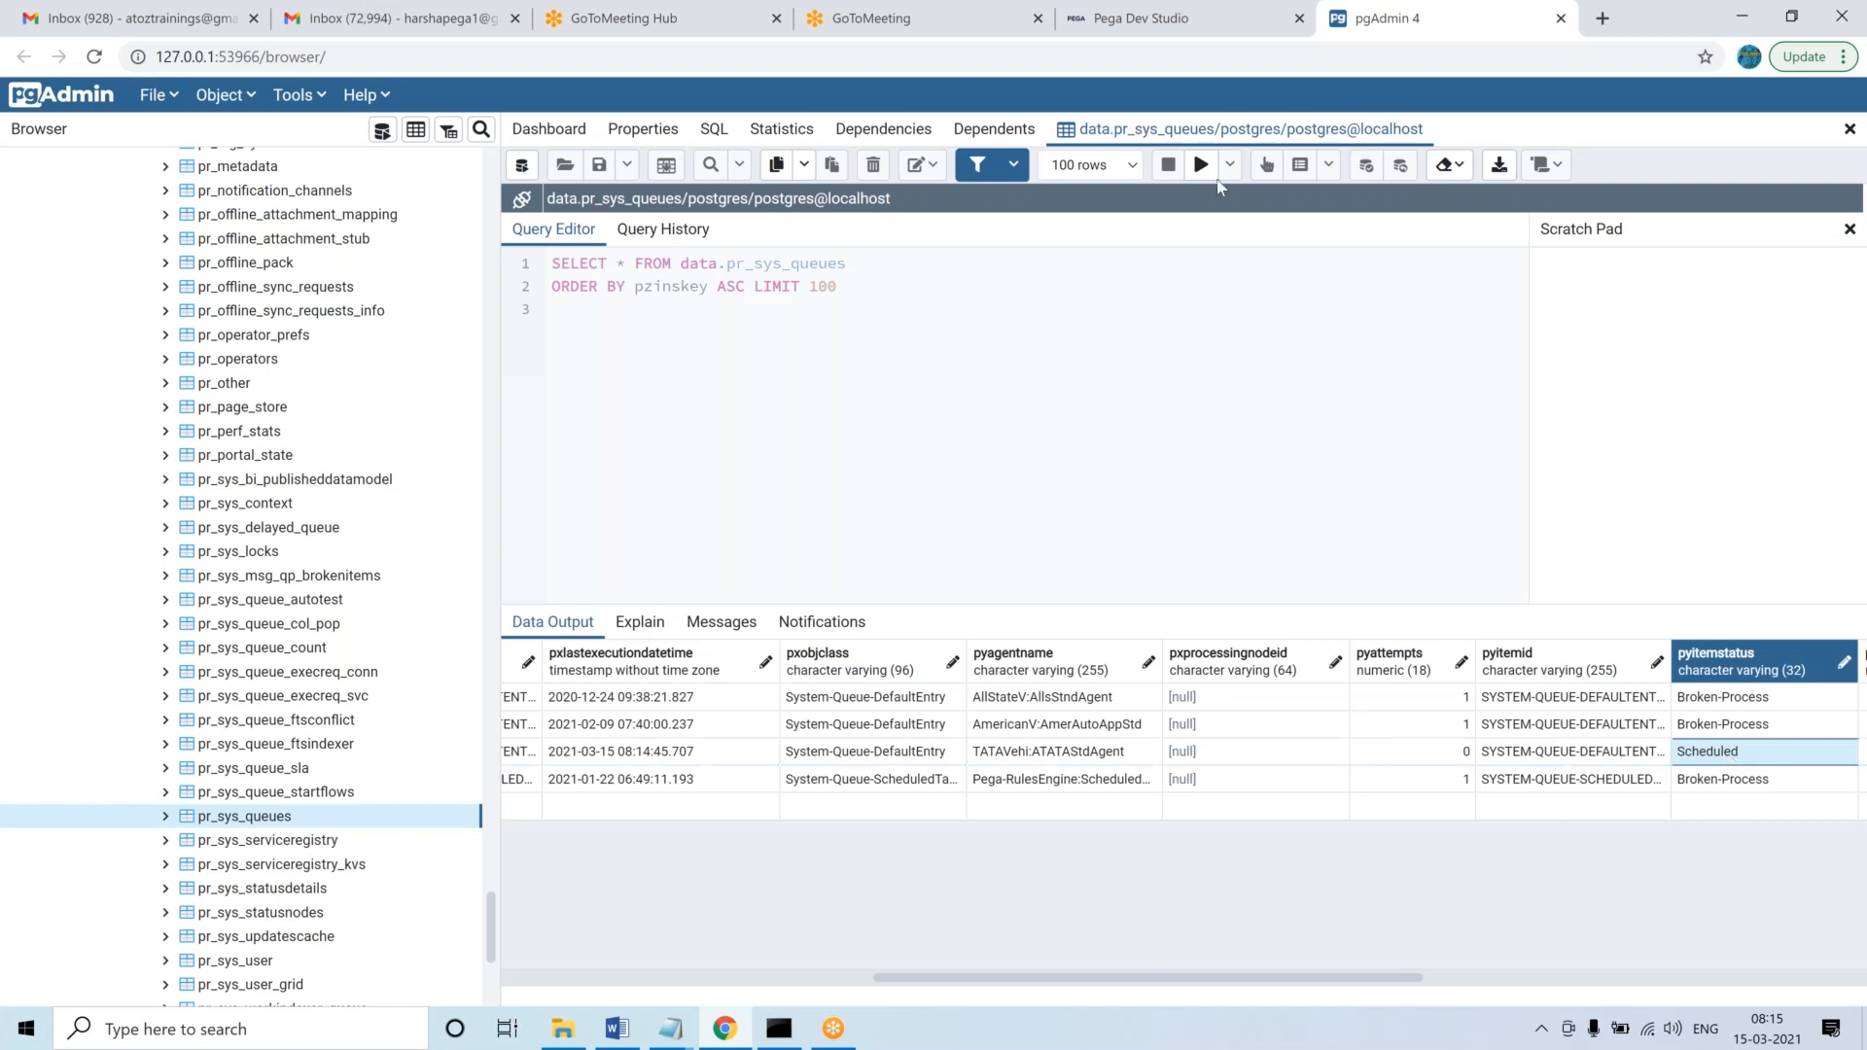
{"action": "left_click", "coordinate": [1202, 165]}
{"action": "left_click", "coordinate": [1255, 978]}
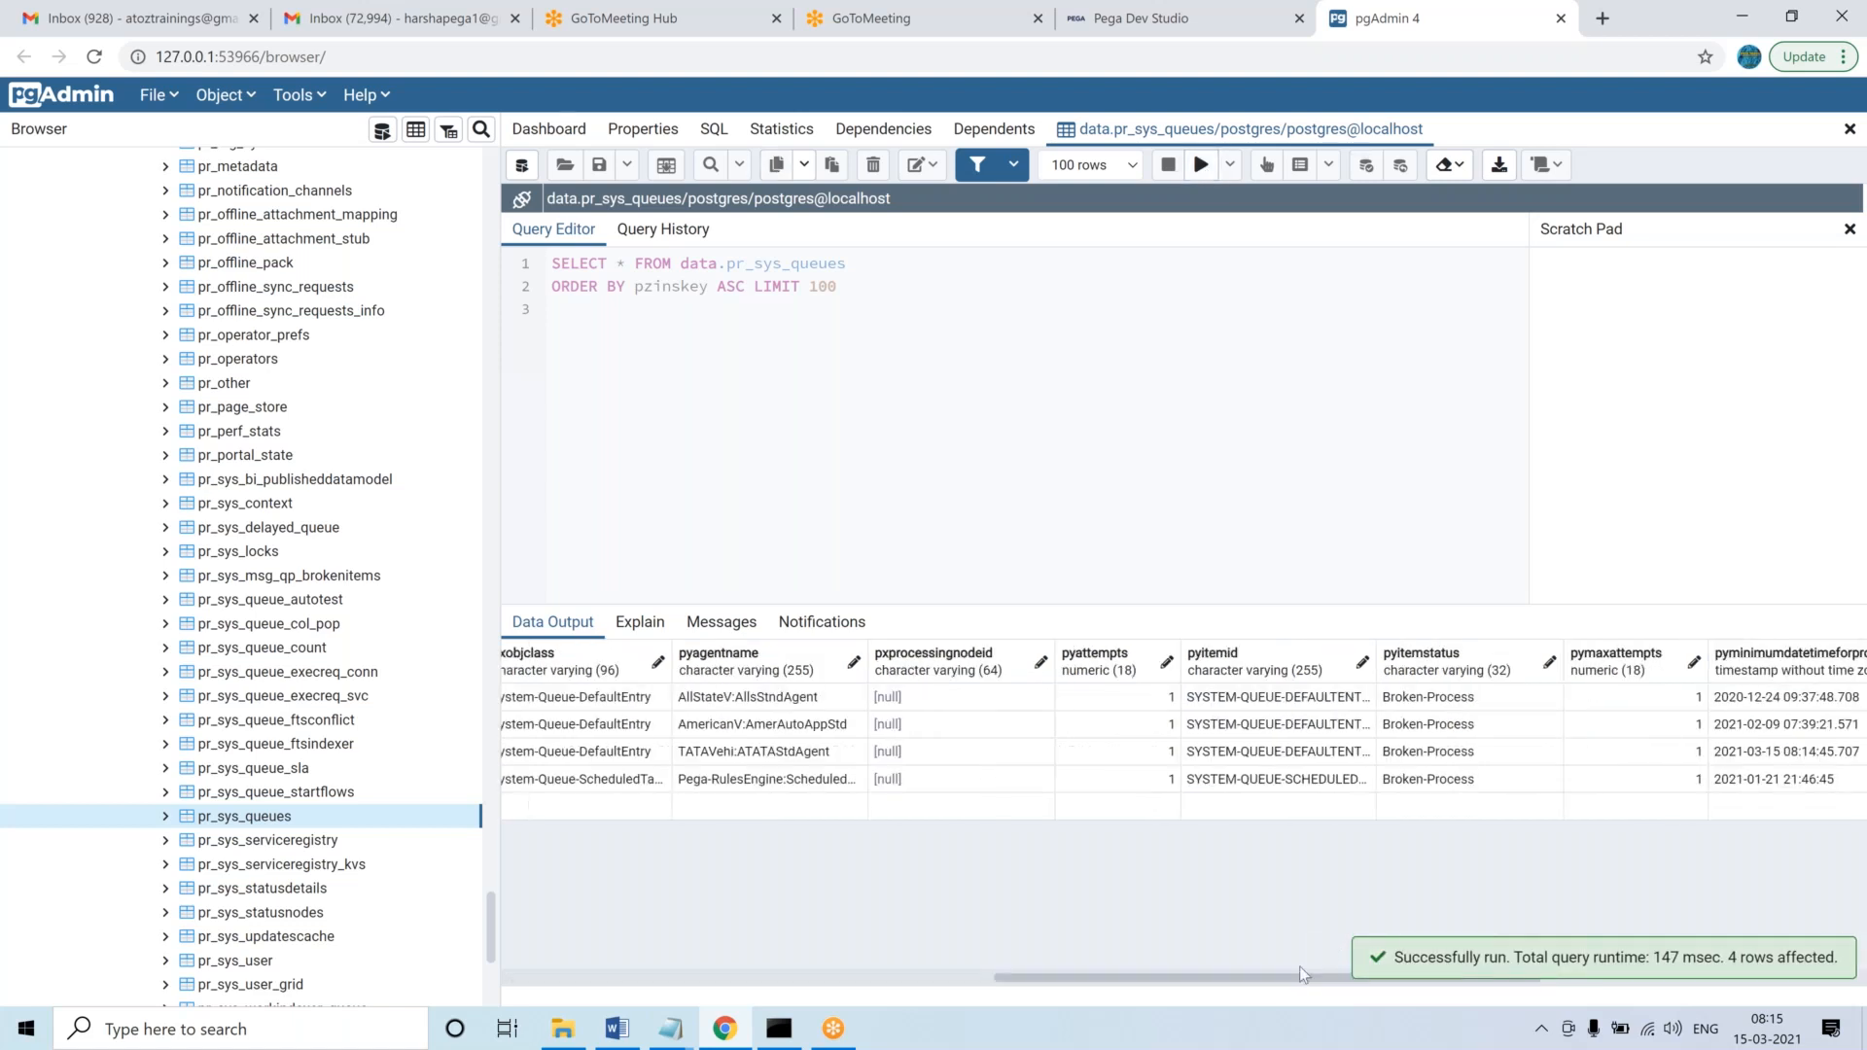
{"action": "left_click", "coordinate": [1422, 758]}
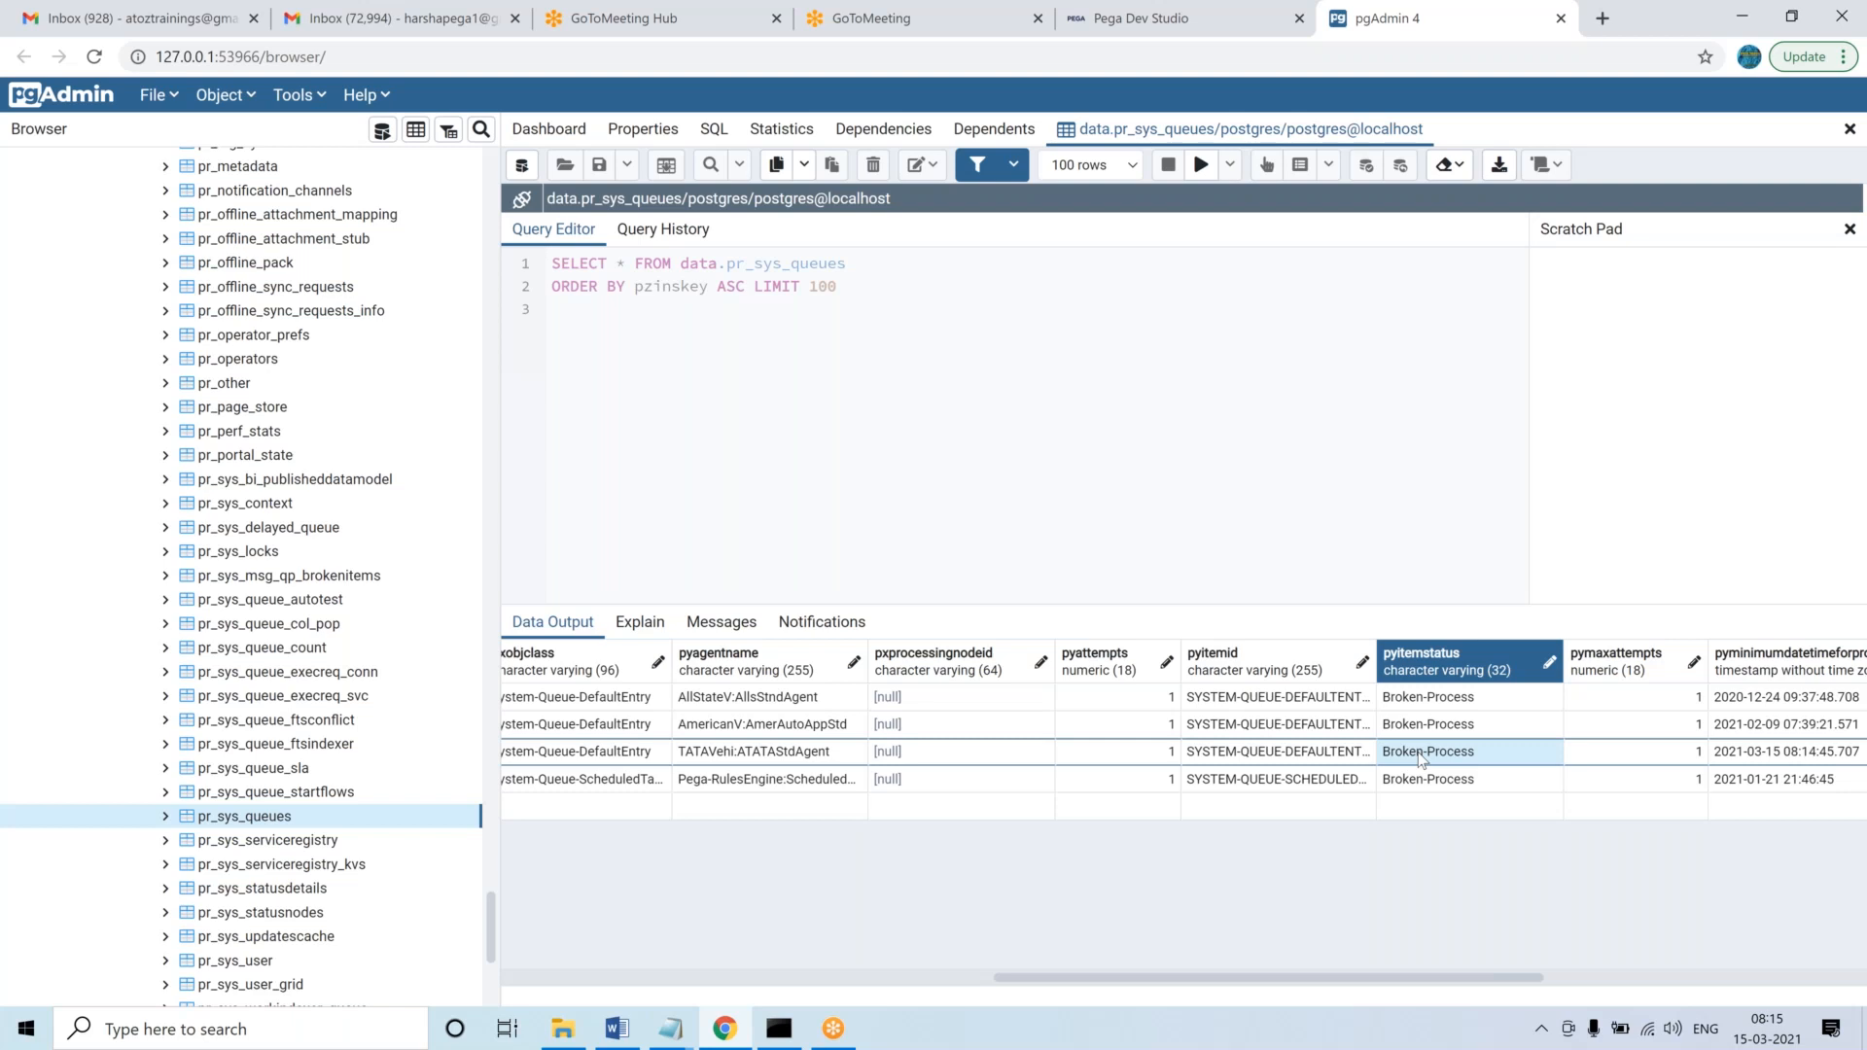
Switch back to Pega's Admin Studio and show the broken items in the agent queues for System-Queue-DefaultEntry.
{"action": "left_click", "coordinate": [724, 1029]}
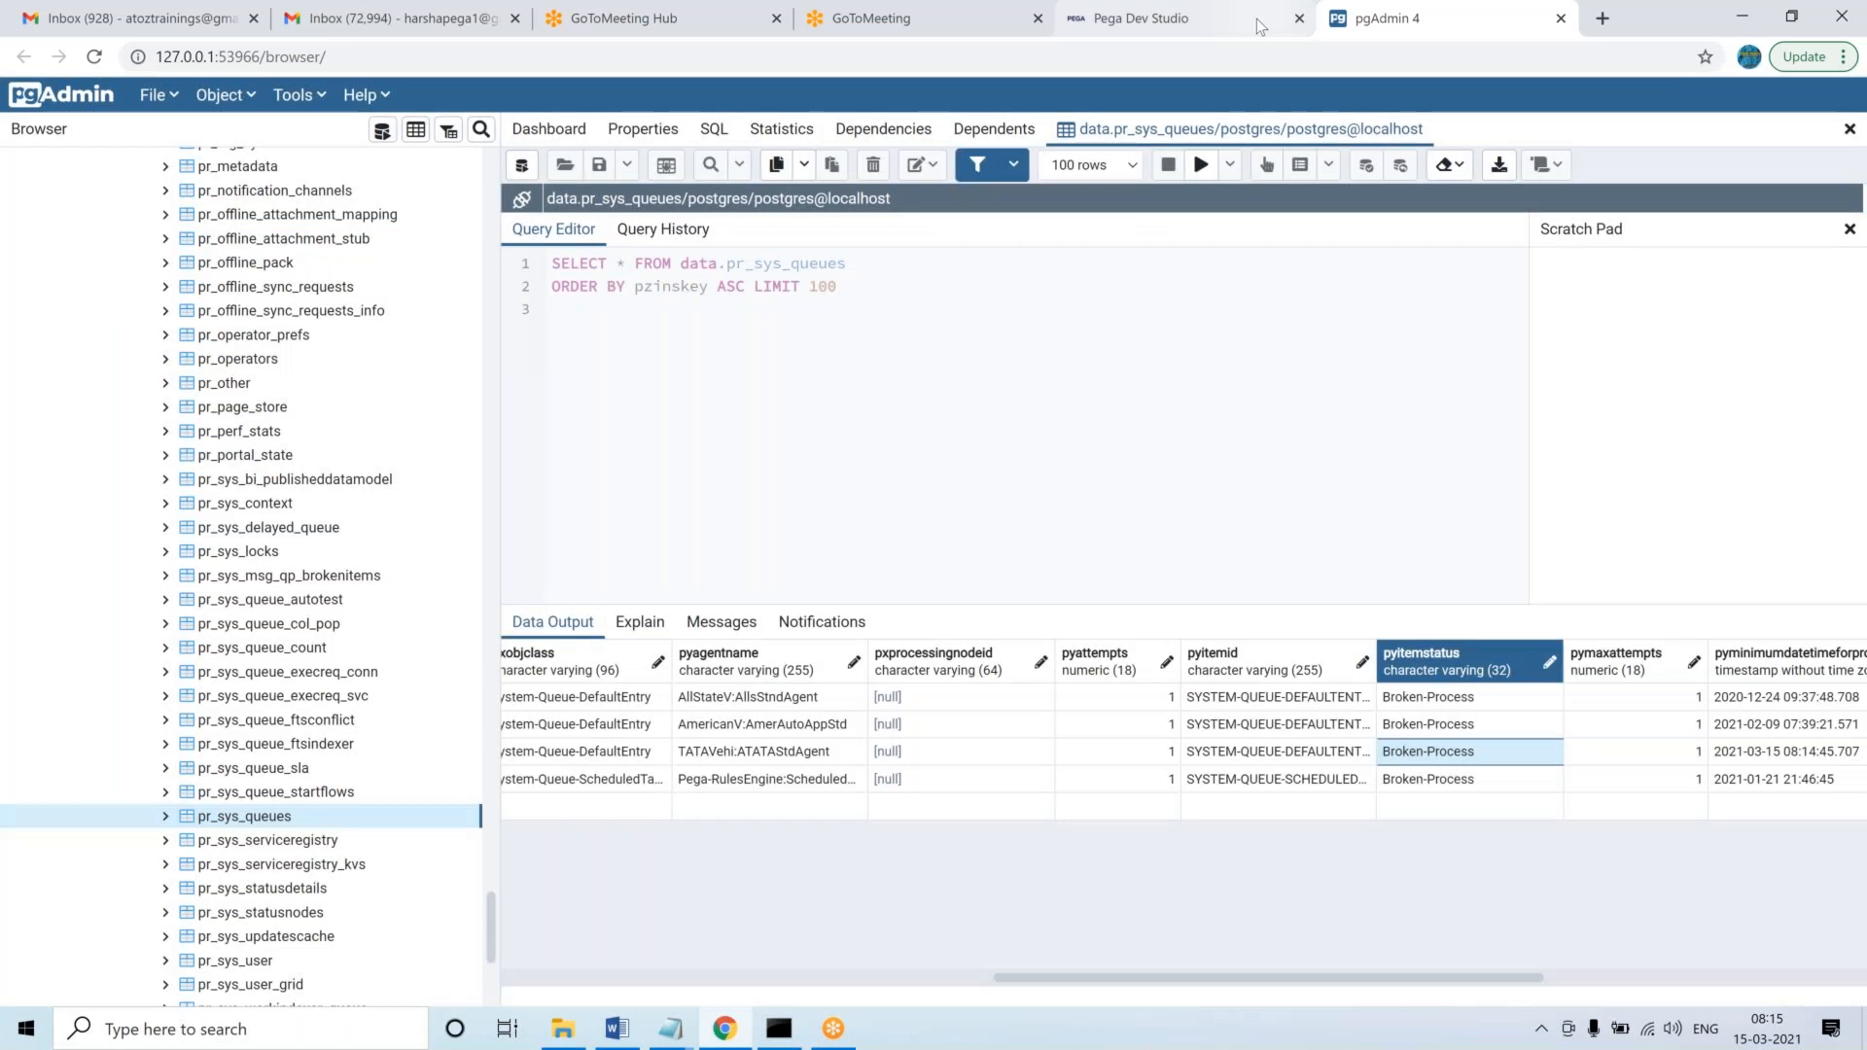
{"action": "left_click", "coordinate": [1186, 17]}
{"action": "left_click", "coordinate": [163, 98]}
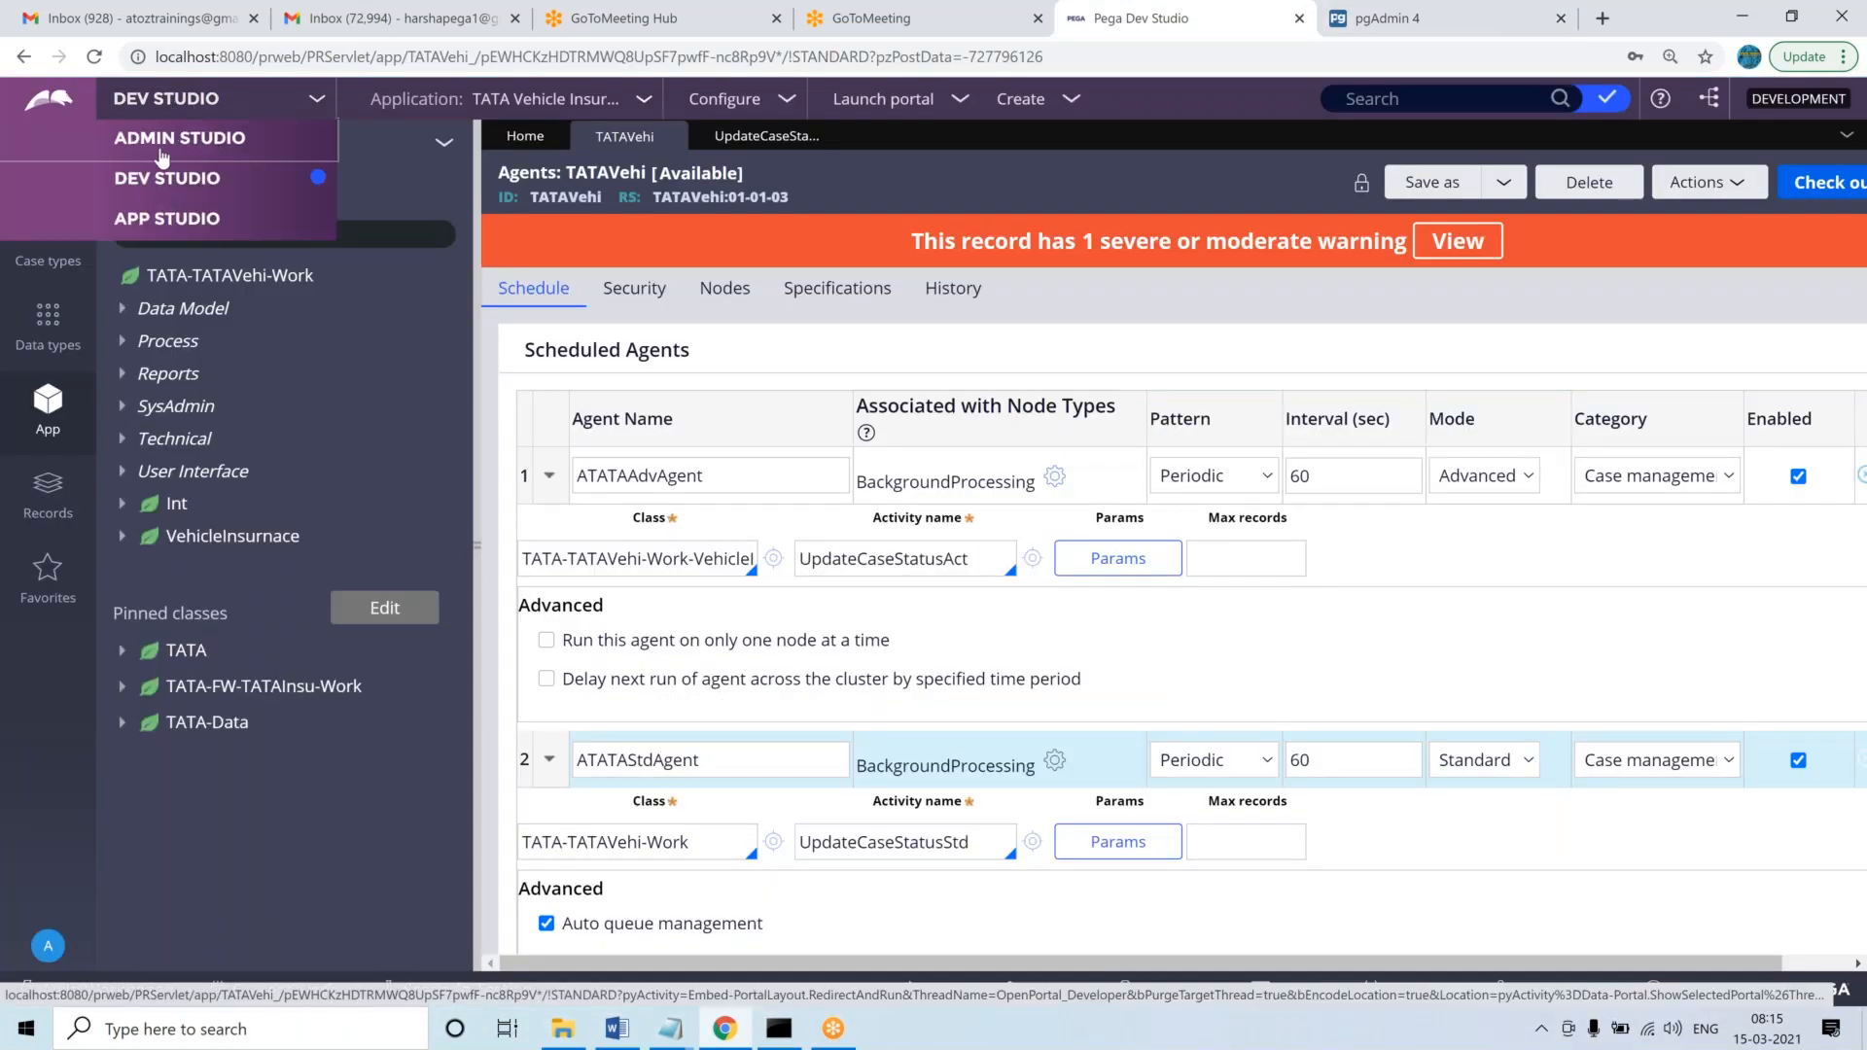
{"action": "left_click", "coordinate": [163, 157]}
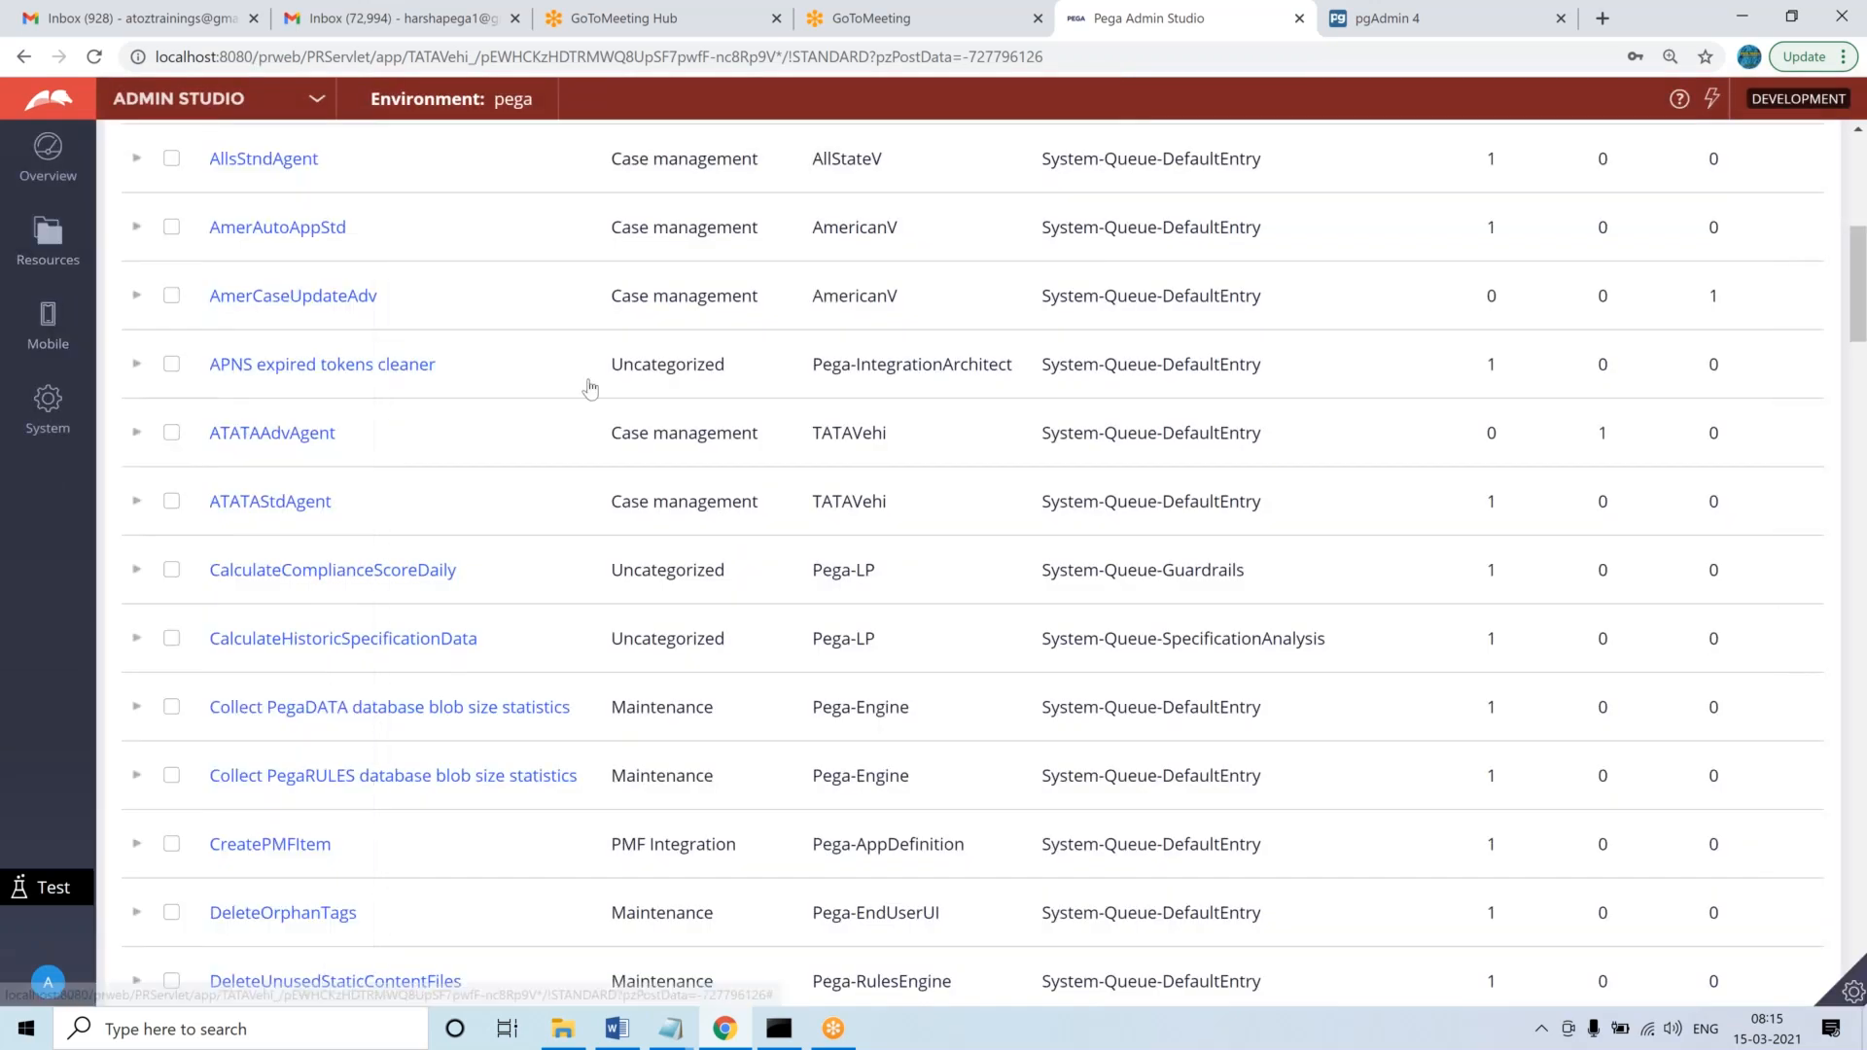
{"action": "left_click", "coordinate": [686, 389]}
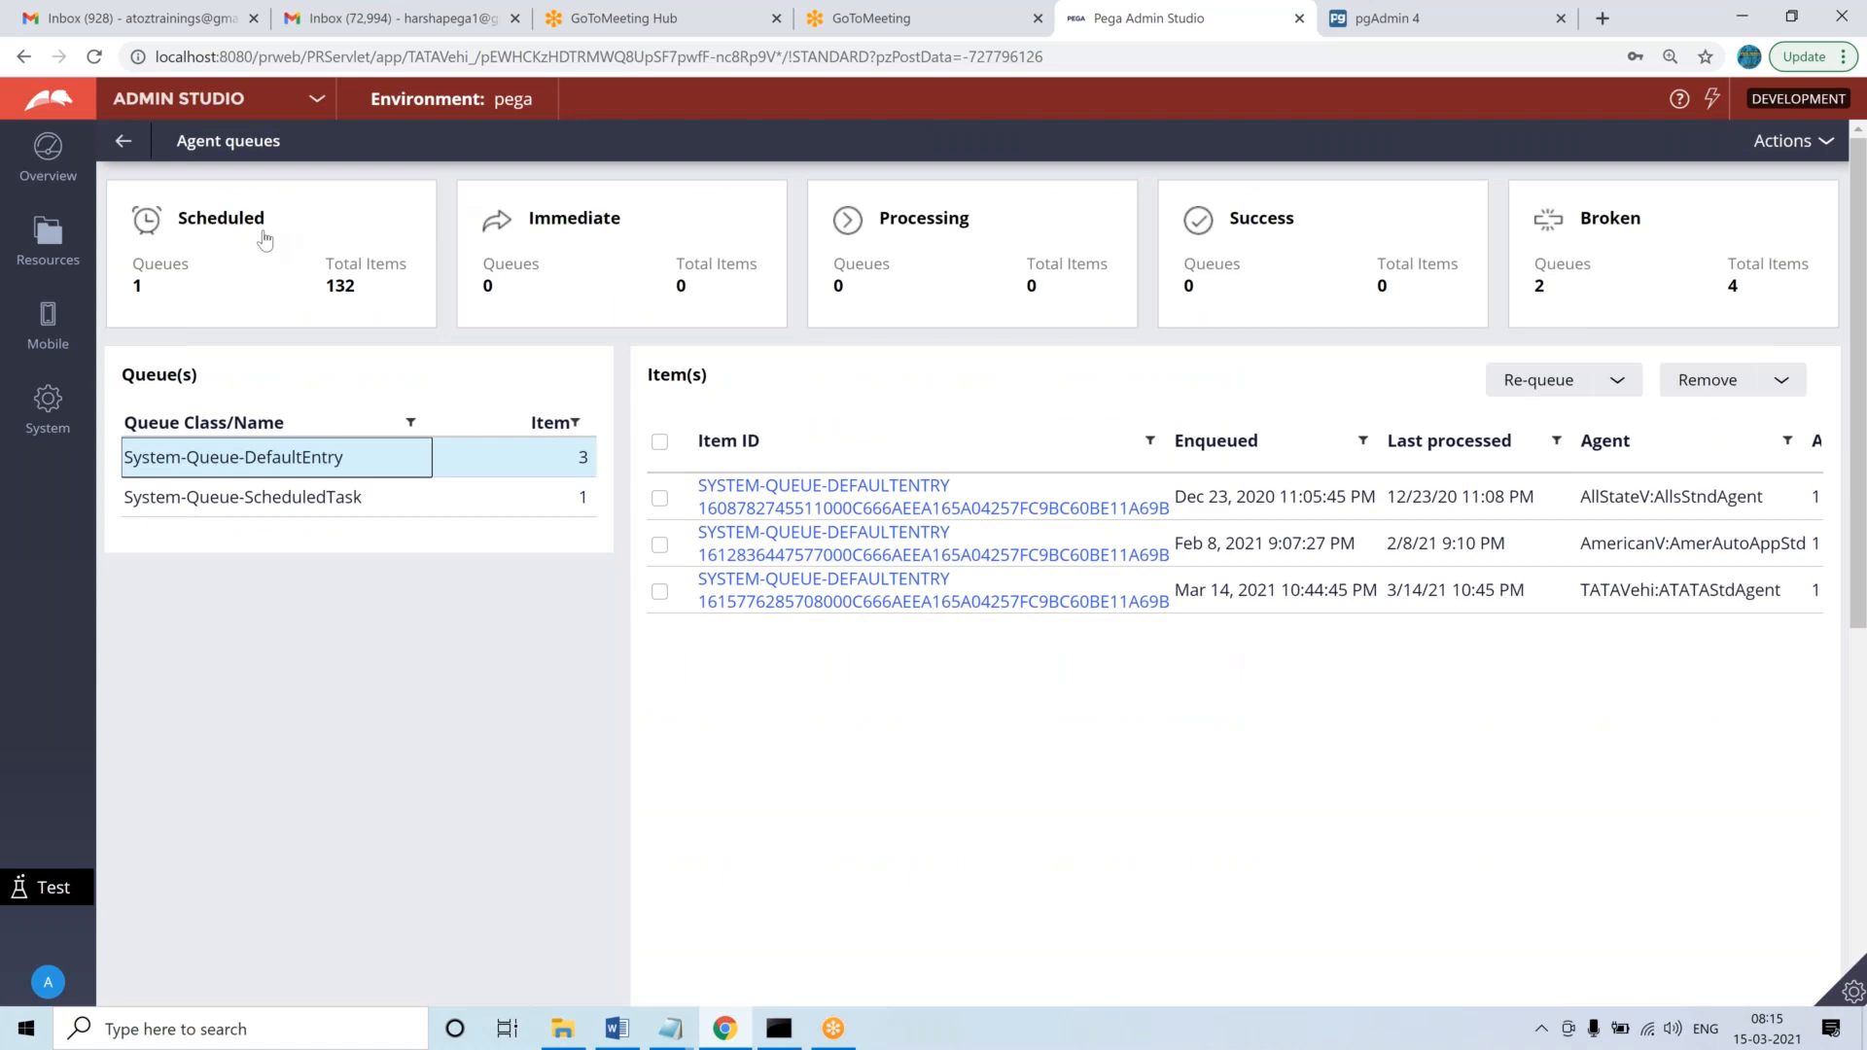
{"action": "left_click", "coordinate": [1592, 241]}
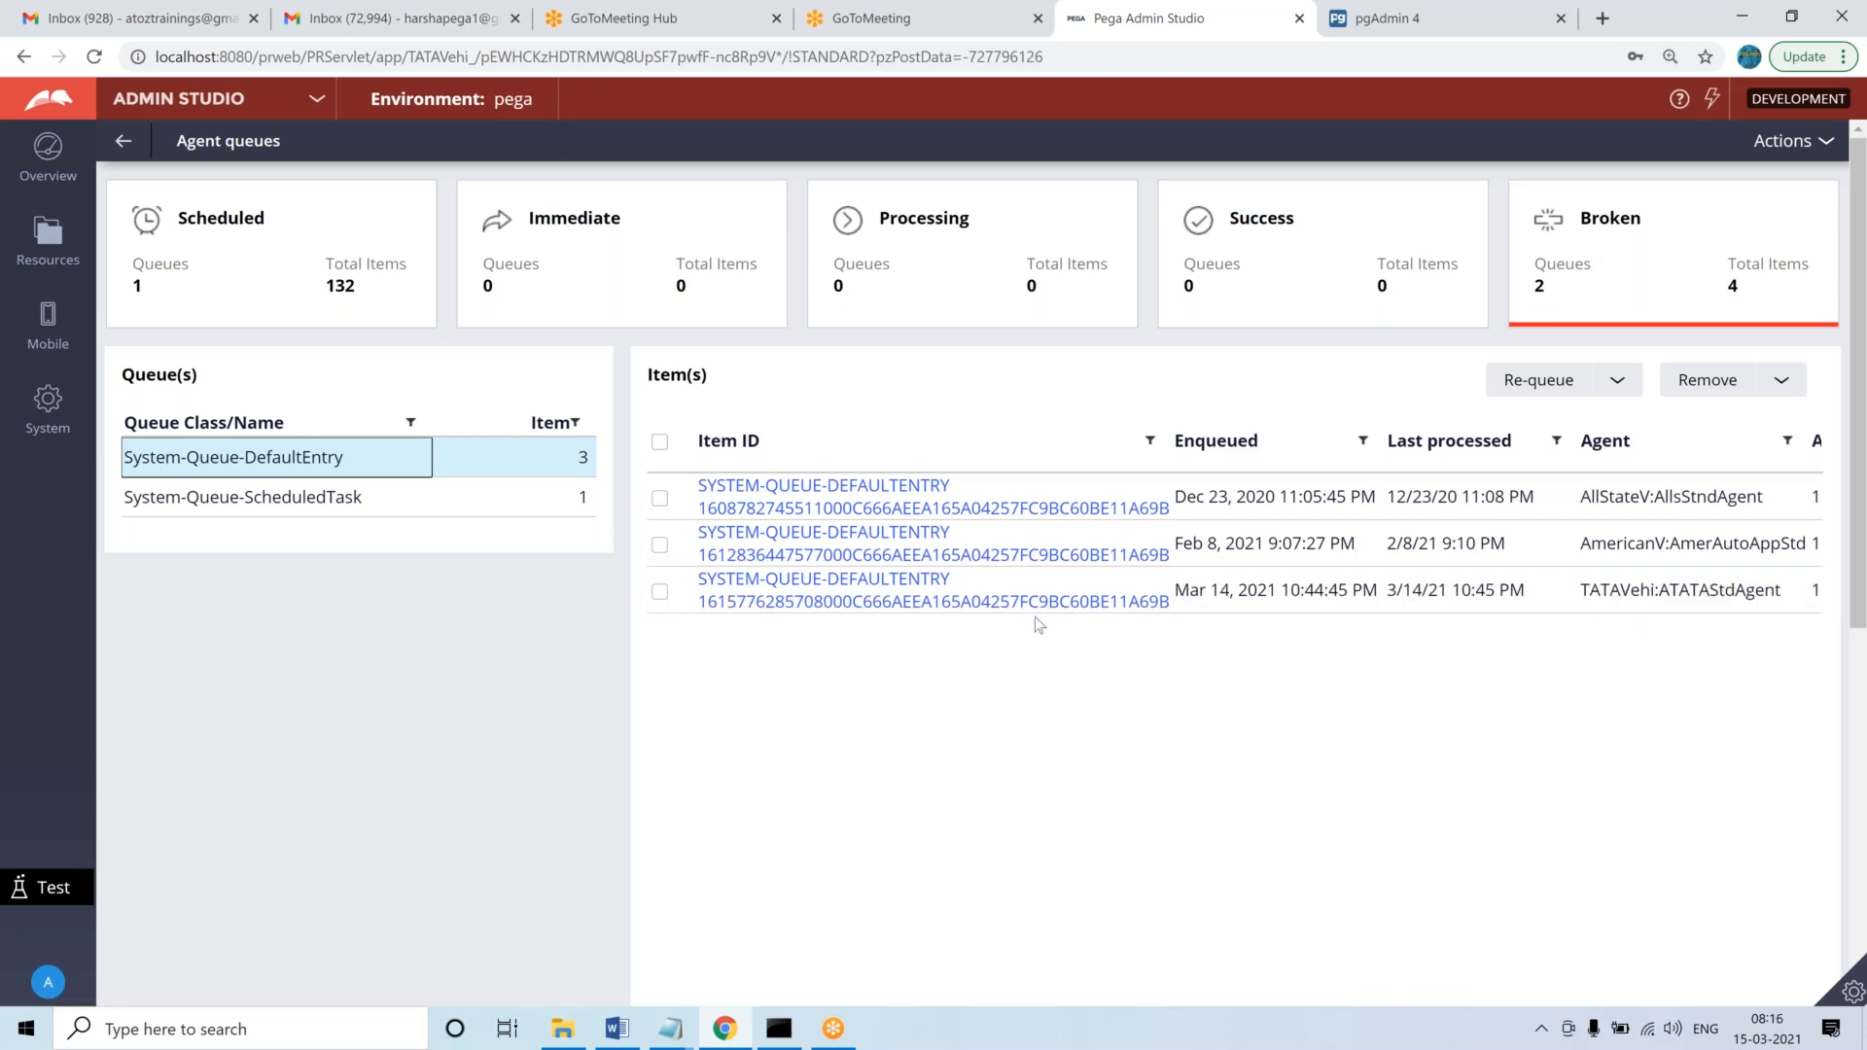
Open the XML preview of the broken TATAVehi:ATATAStdAgent item, examine the exception in its pxStackTrace, and close the preview.
{"action": "left_click", "coordinate": [892, 601]}
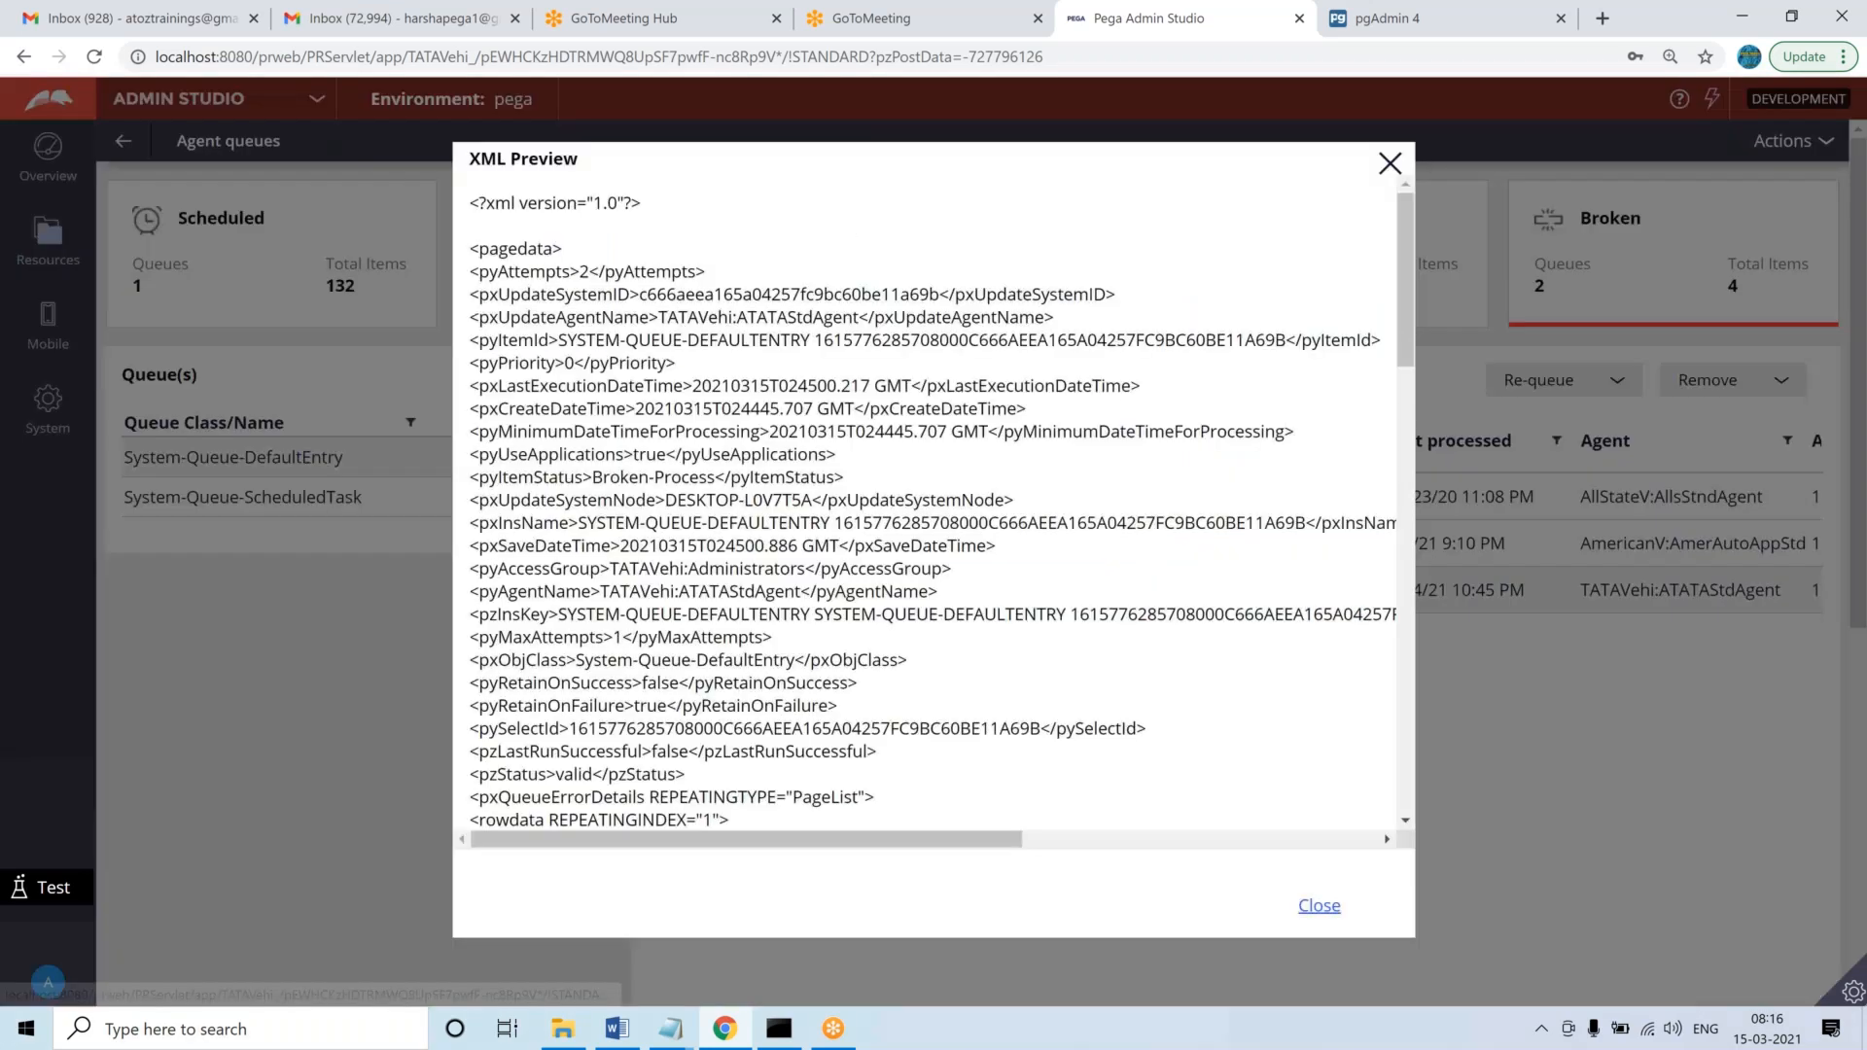
{"action": "left_click_drag", "start_coordinate": [1404, 288], "coordinate": [1409, 375]}
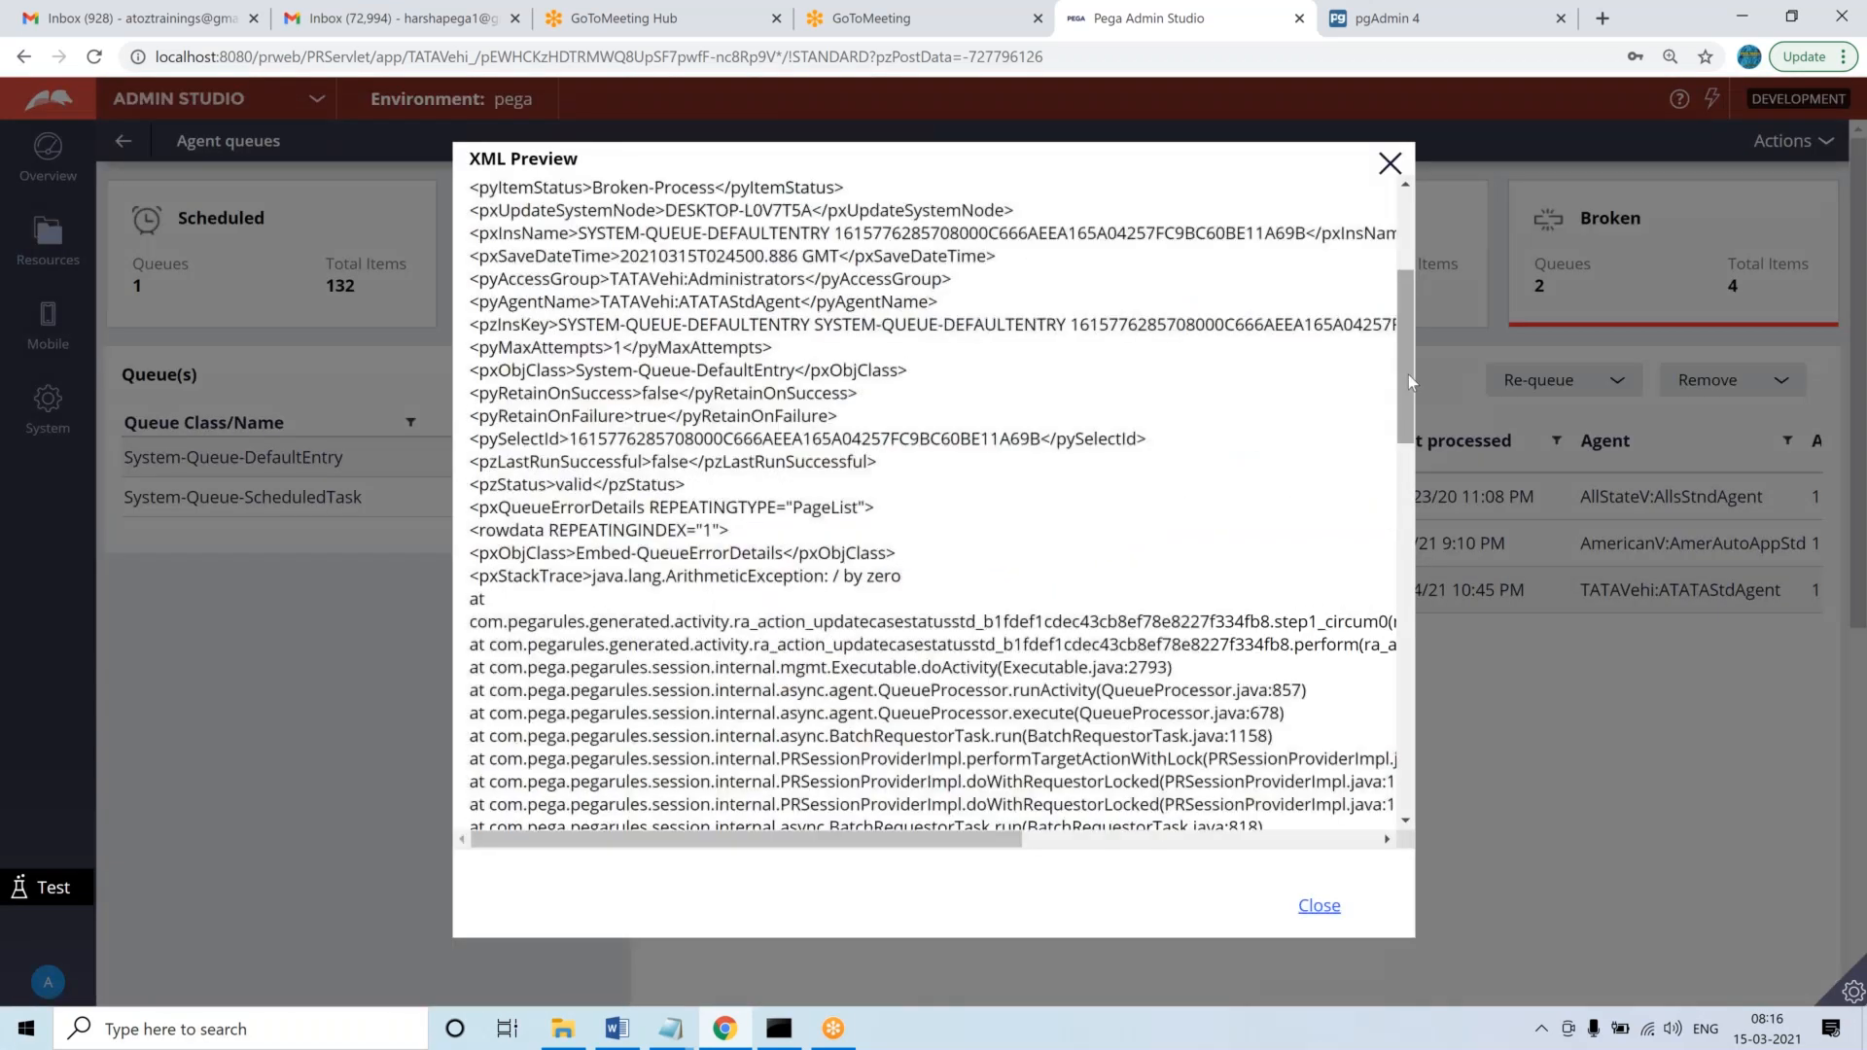
{"action": "mouse_move", "coordinate": [470, 552]}
{"action": "left_mouse_down"}
{"action": "mouse_move", "coordinate": [904, 580]}
{"action": "mouse_move", "coordinate": [785, 728]}
{"action": "mouse_move", "coordinate": [827, 758]}
{"action": "left_mouse_up"}
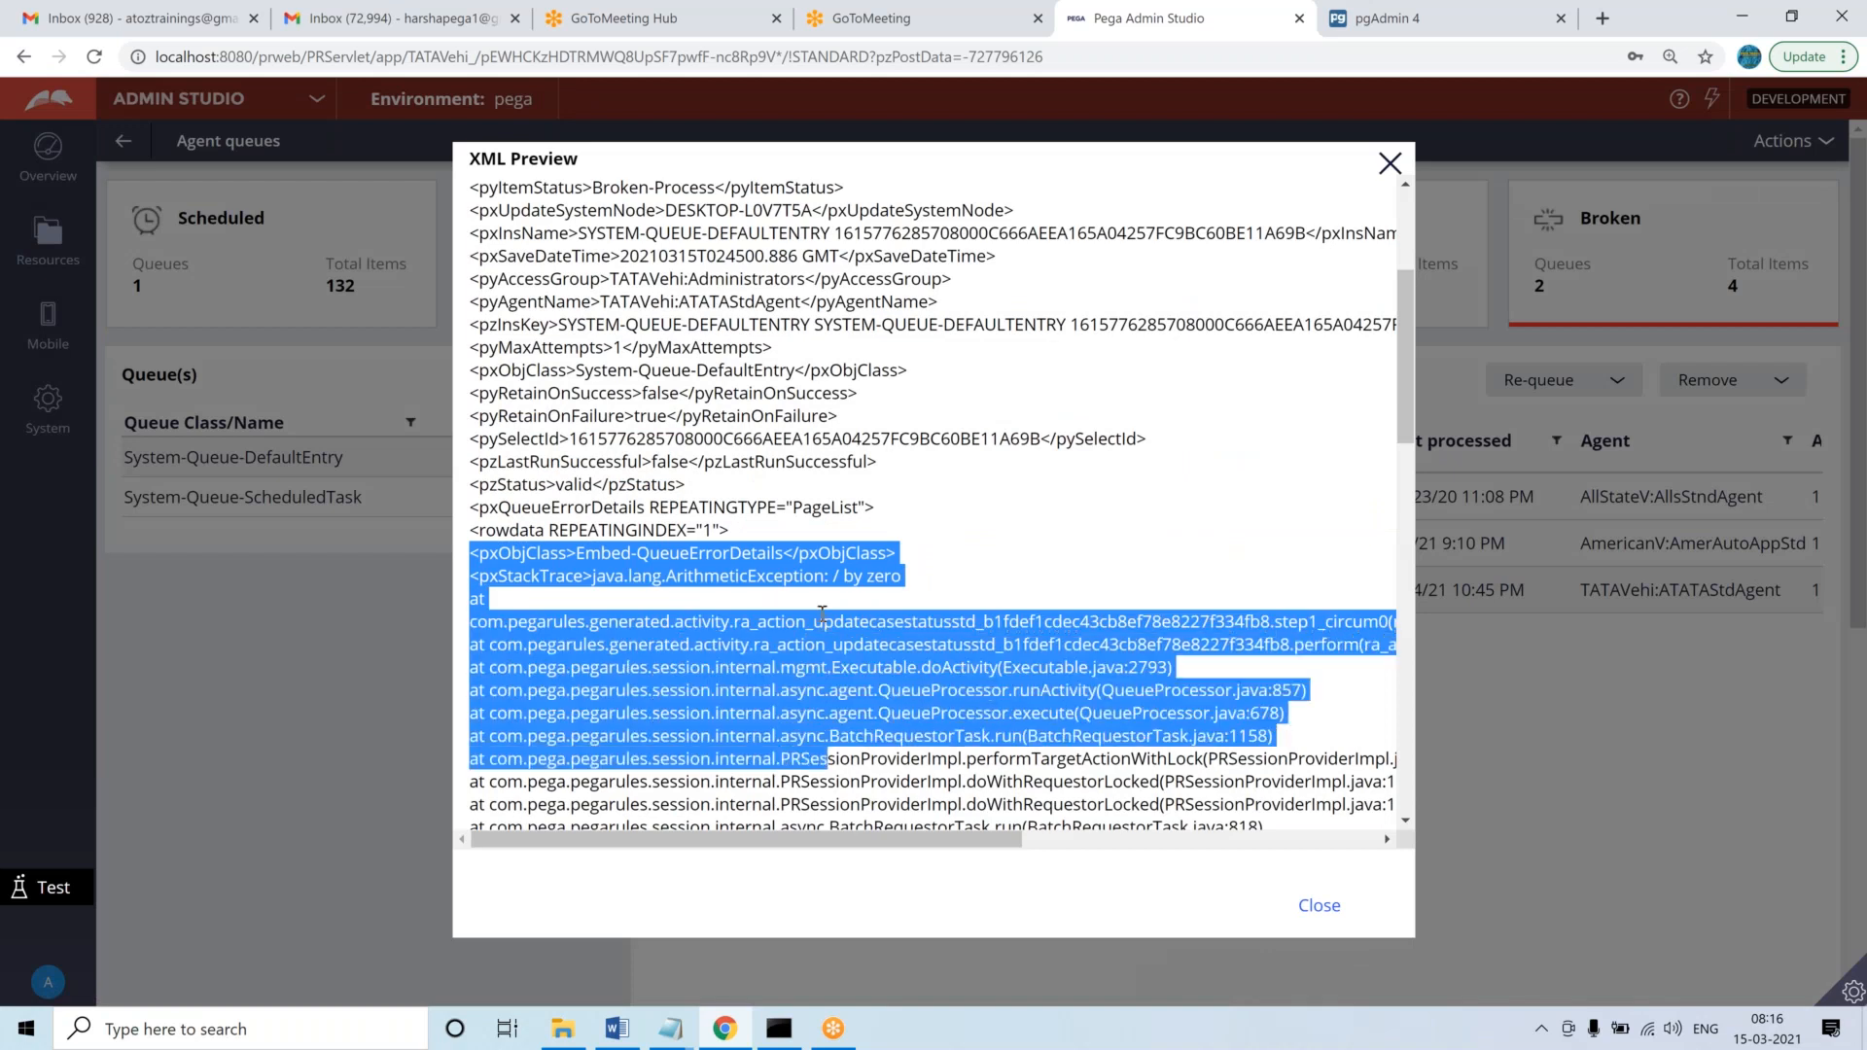
{"action": "left_click", "coordinate": [727, 599]}
{"action": "left_click_drag", "start_coordinate": [666, 576], "coordinate": [905, 589]}
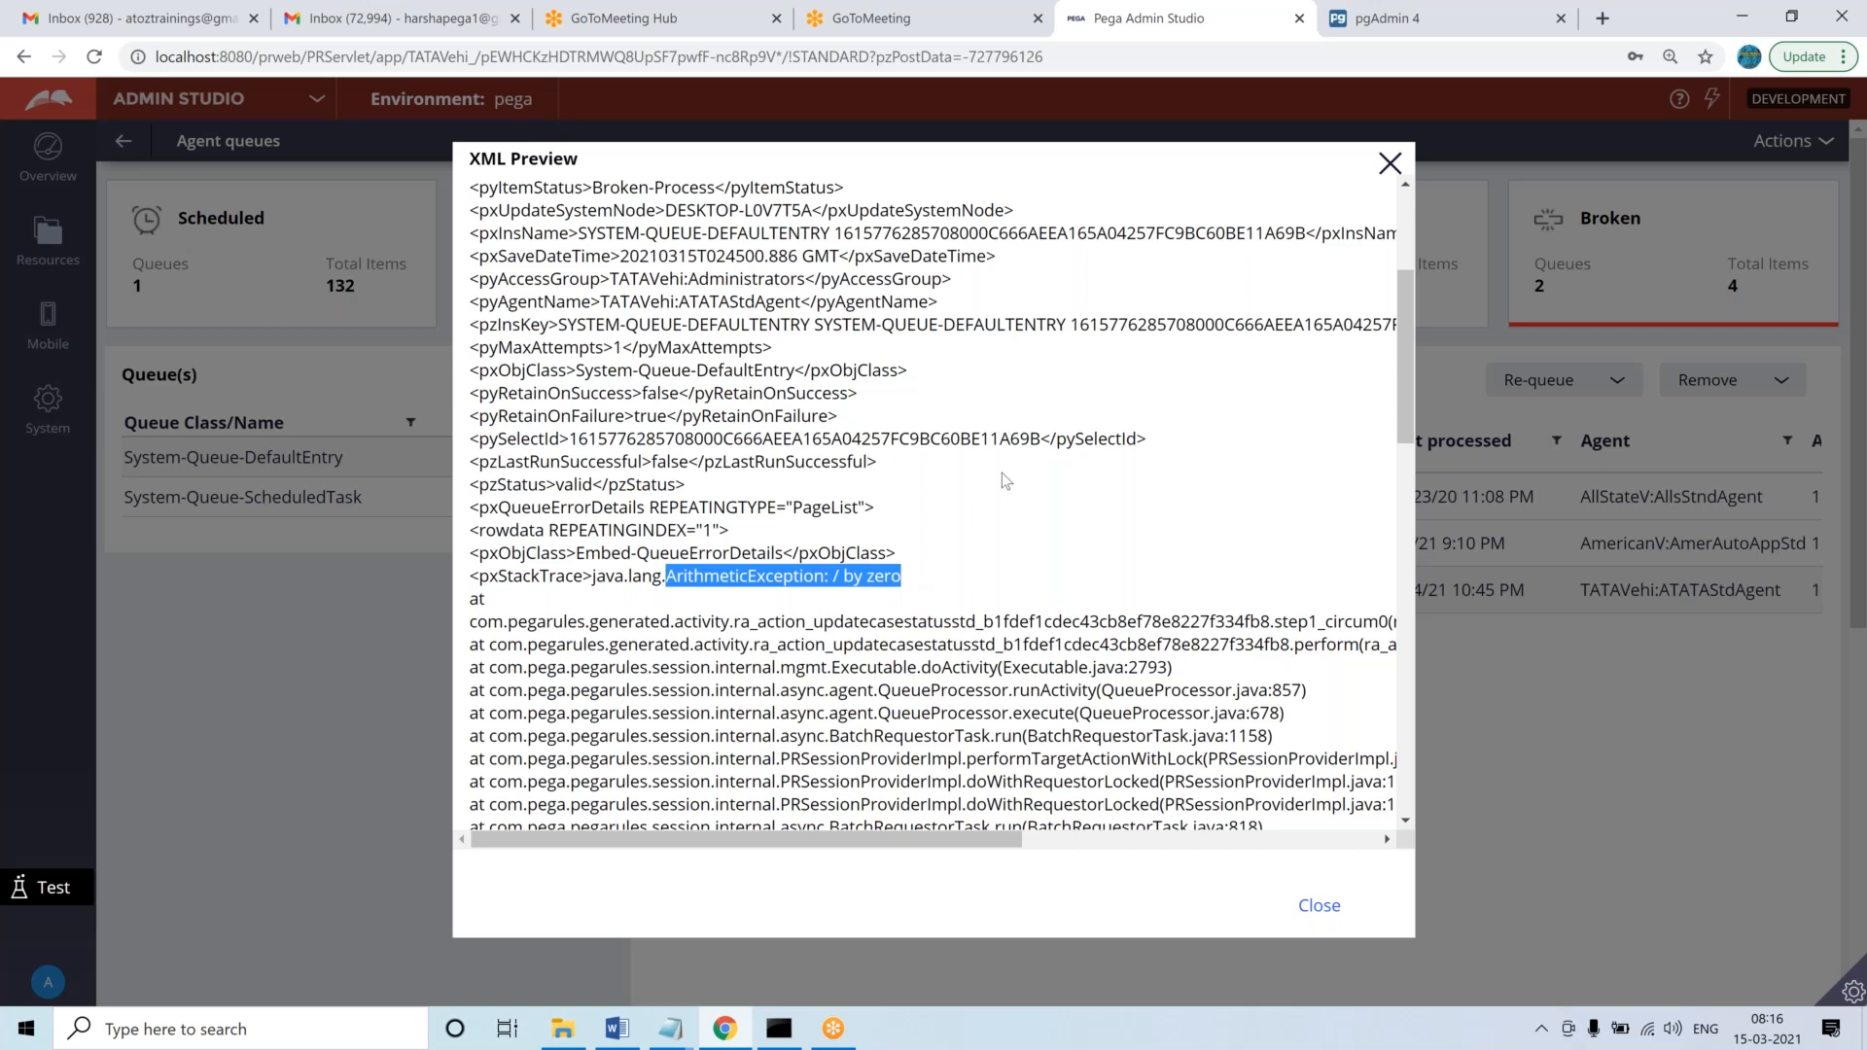
{"action": "left_click", "coordinate": [1388, 167]}
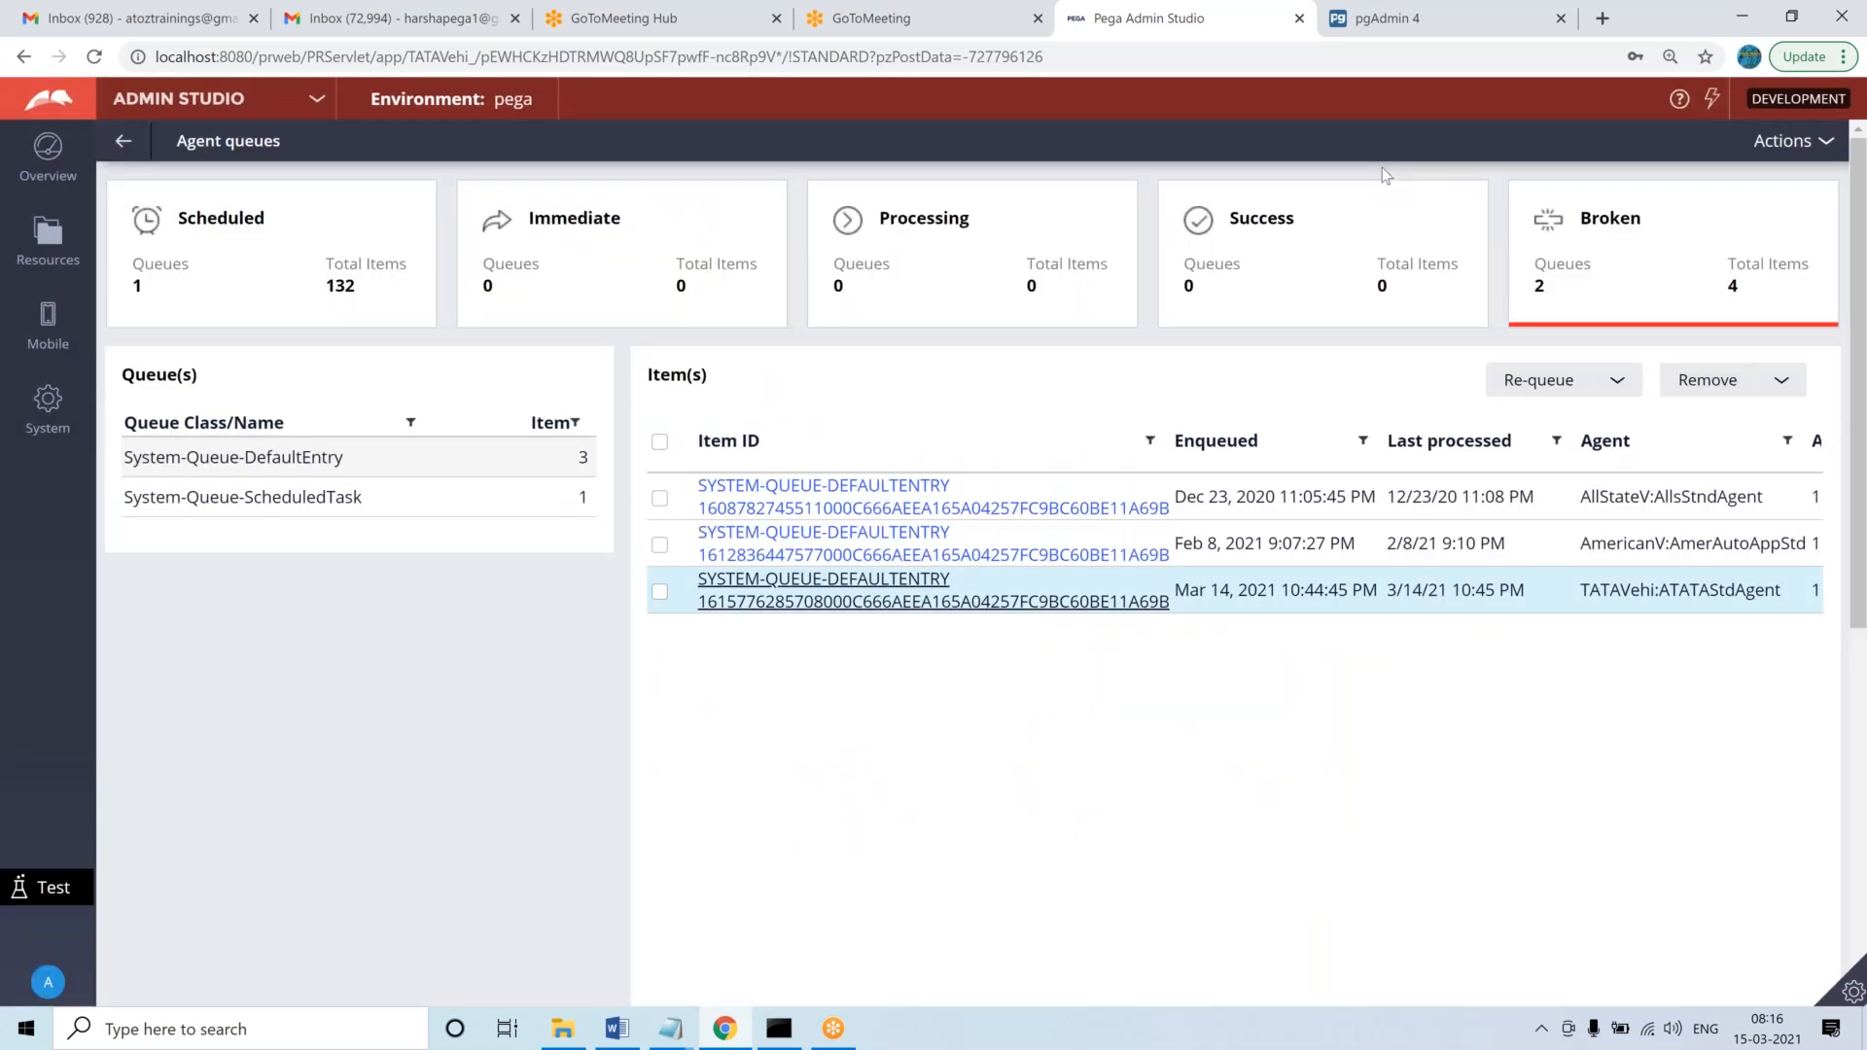
Re-queue the broken TATAVehi:ATATAStdAgent item and check its status in pgAdmin by rerunning the pr_sys_queues query.
{"action": "left_click", "coordinate": [661, 593]}
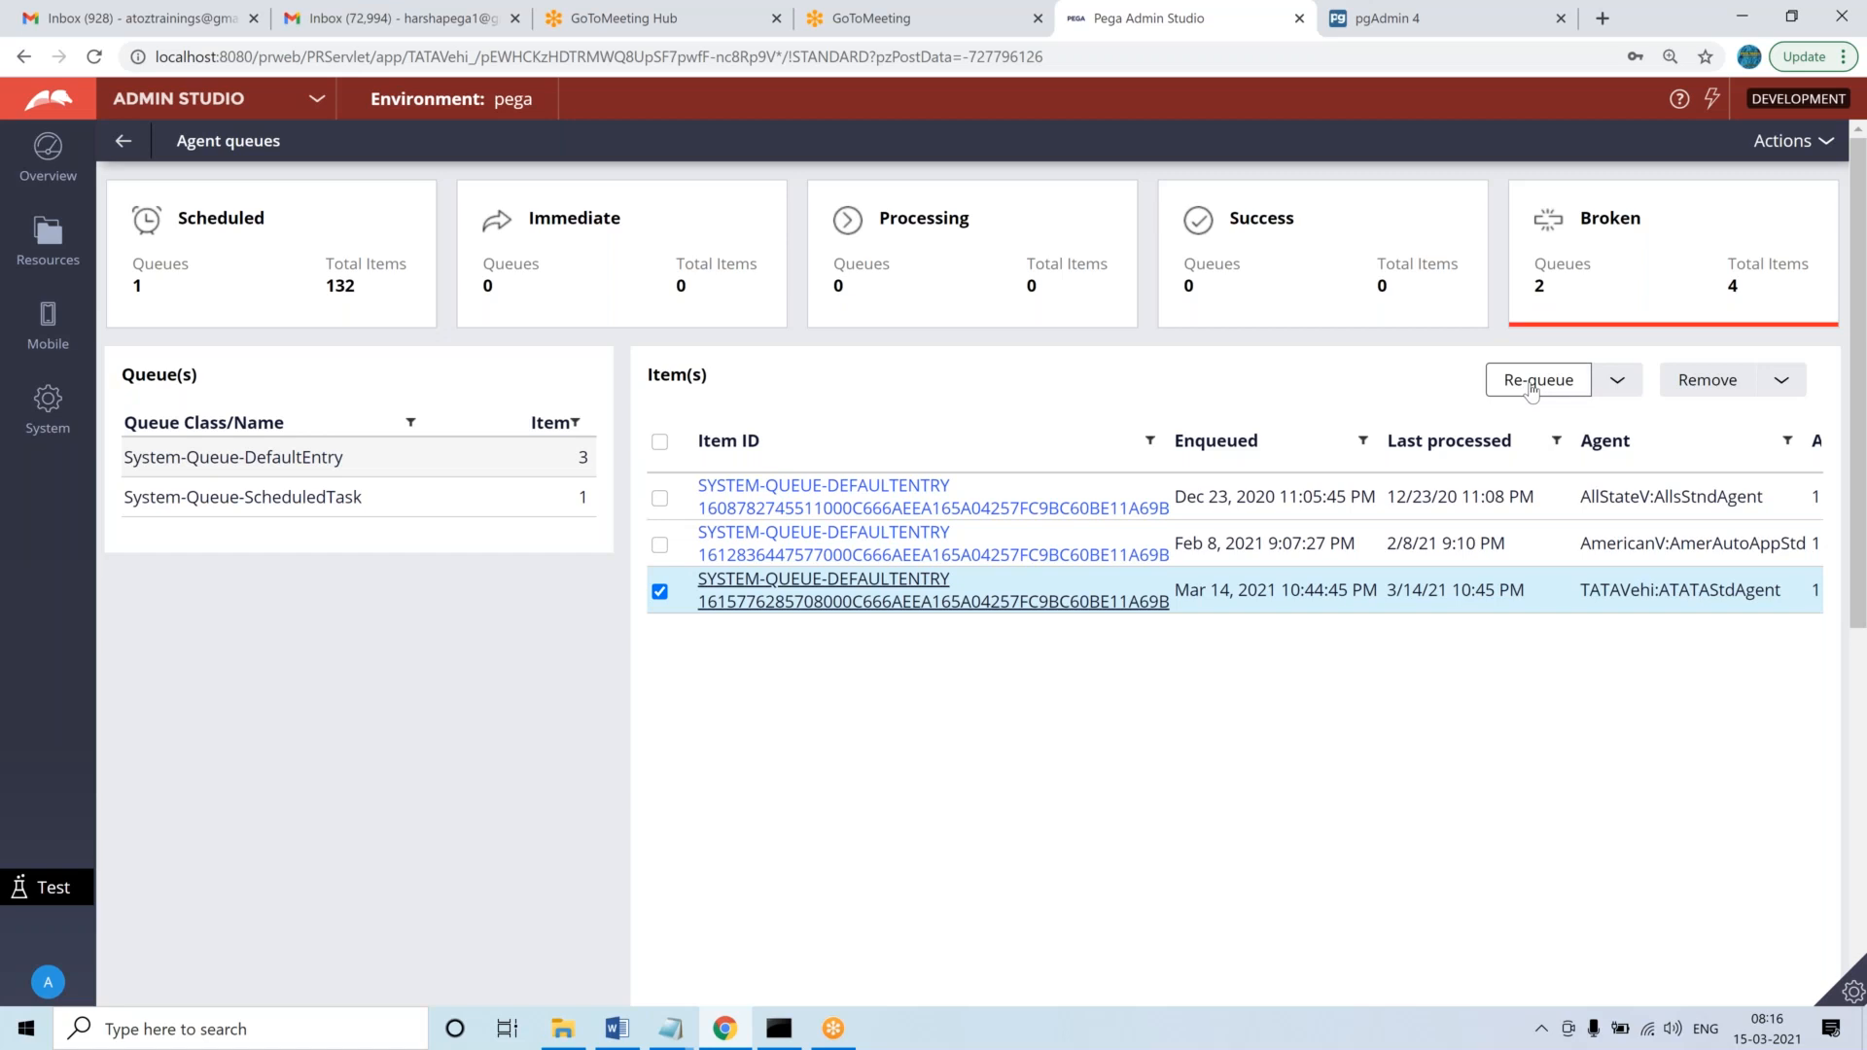
{"action": "left_click", "coordinate": [1532, 385]}
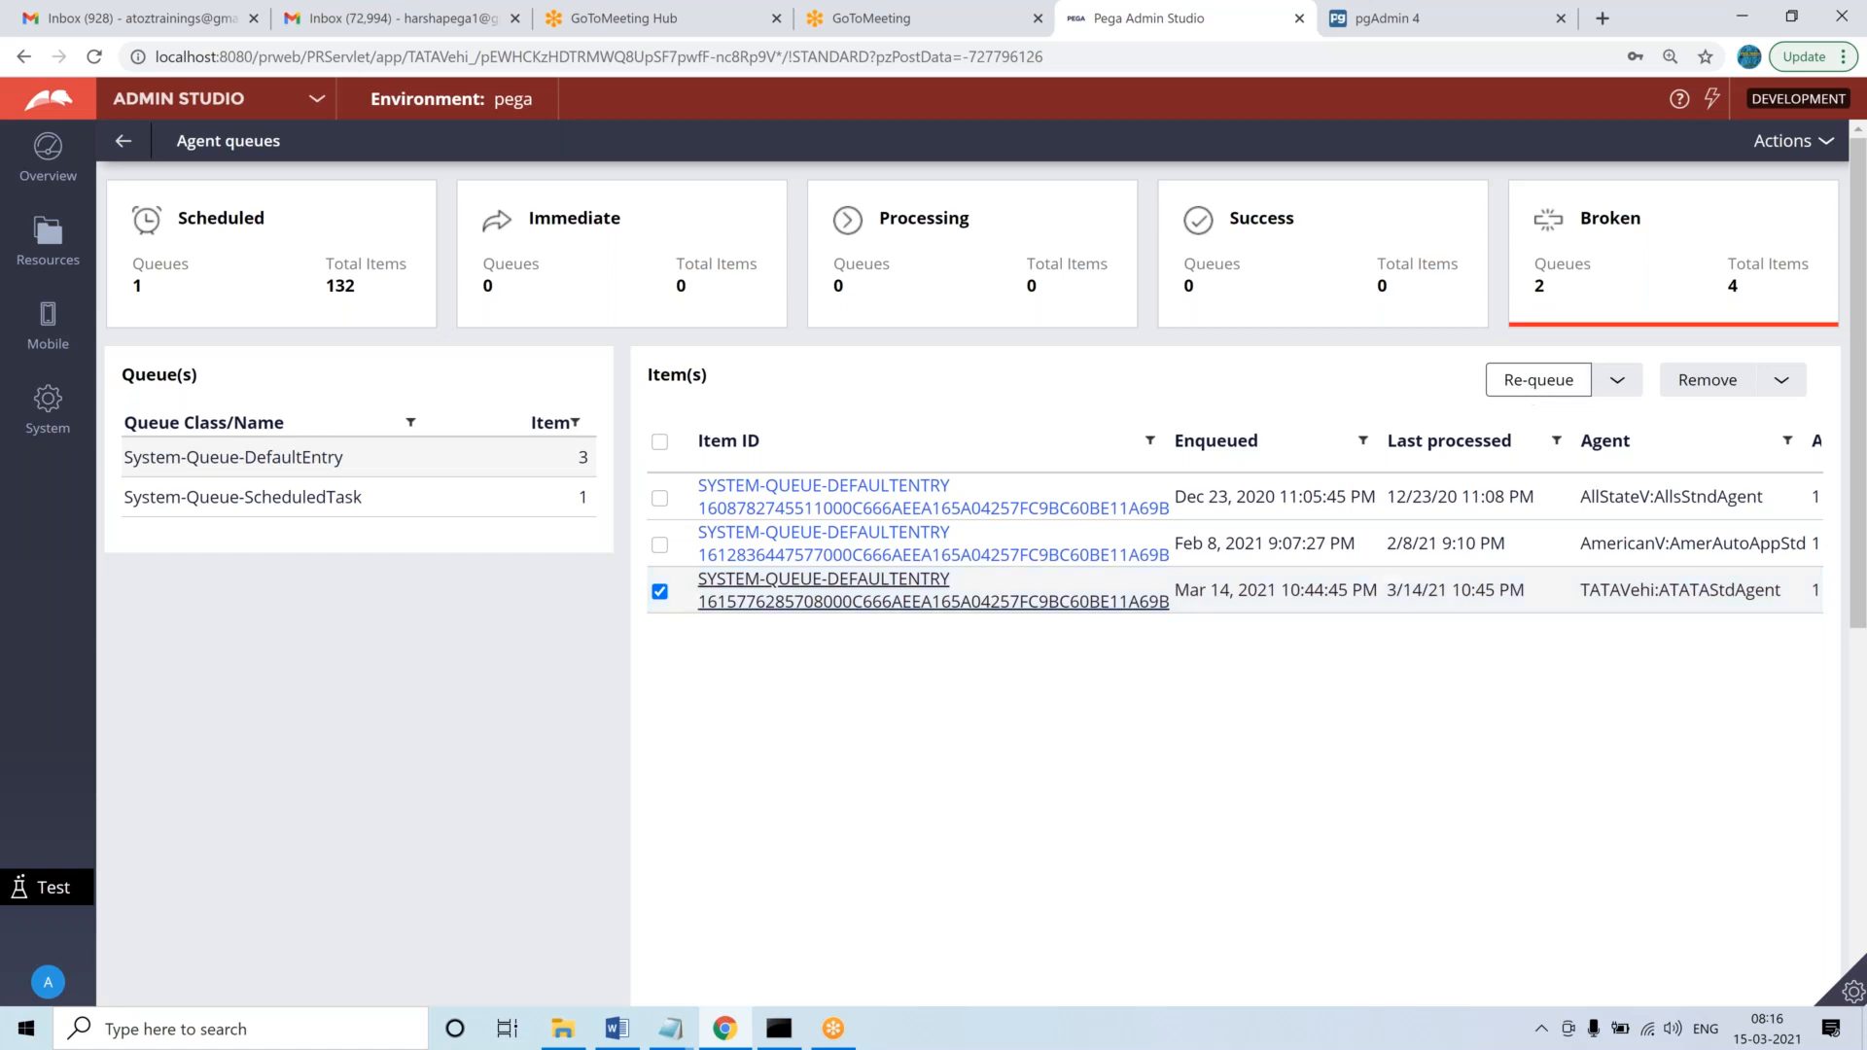
{"action": "left_click", "coordinate": [1412, 22]}
{"action": "left_click", "coordinate": [1201, 164]}
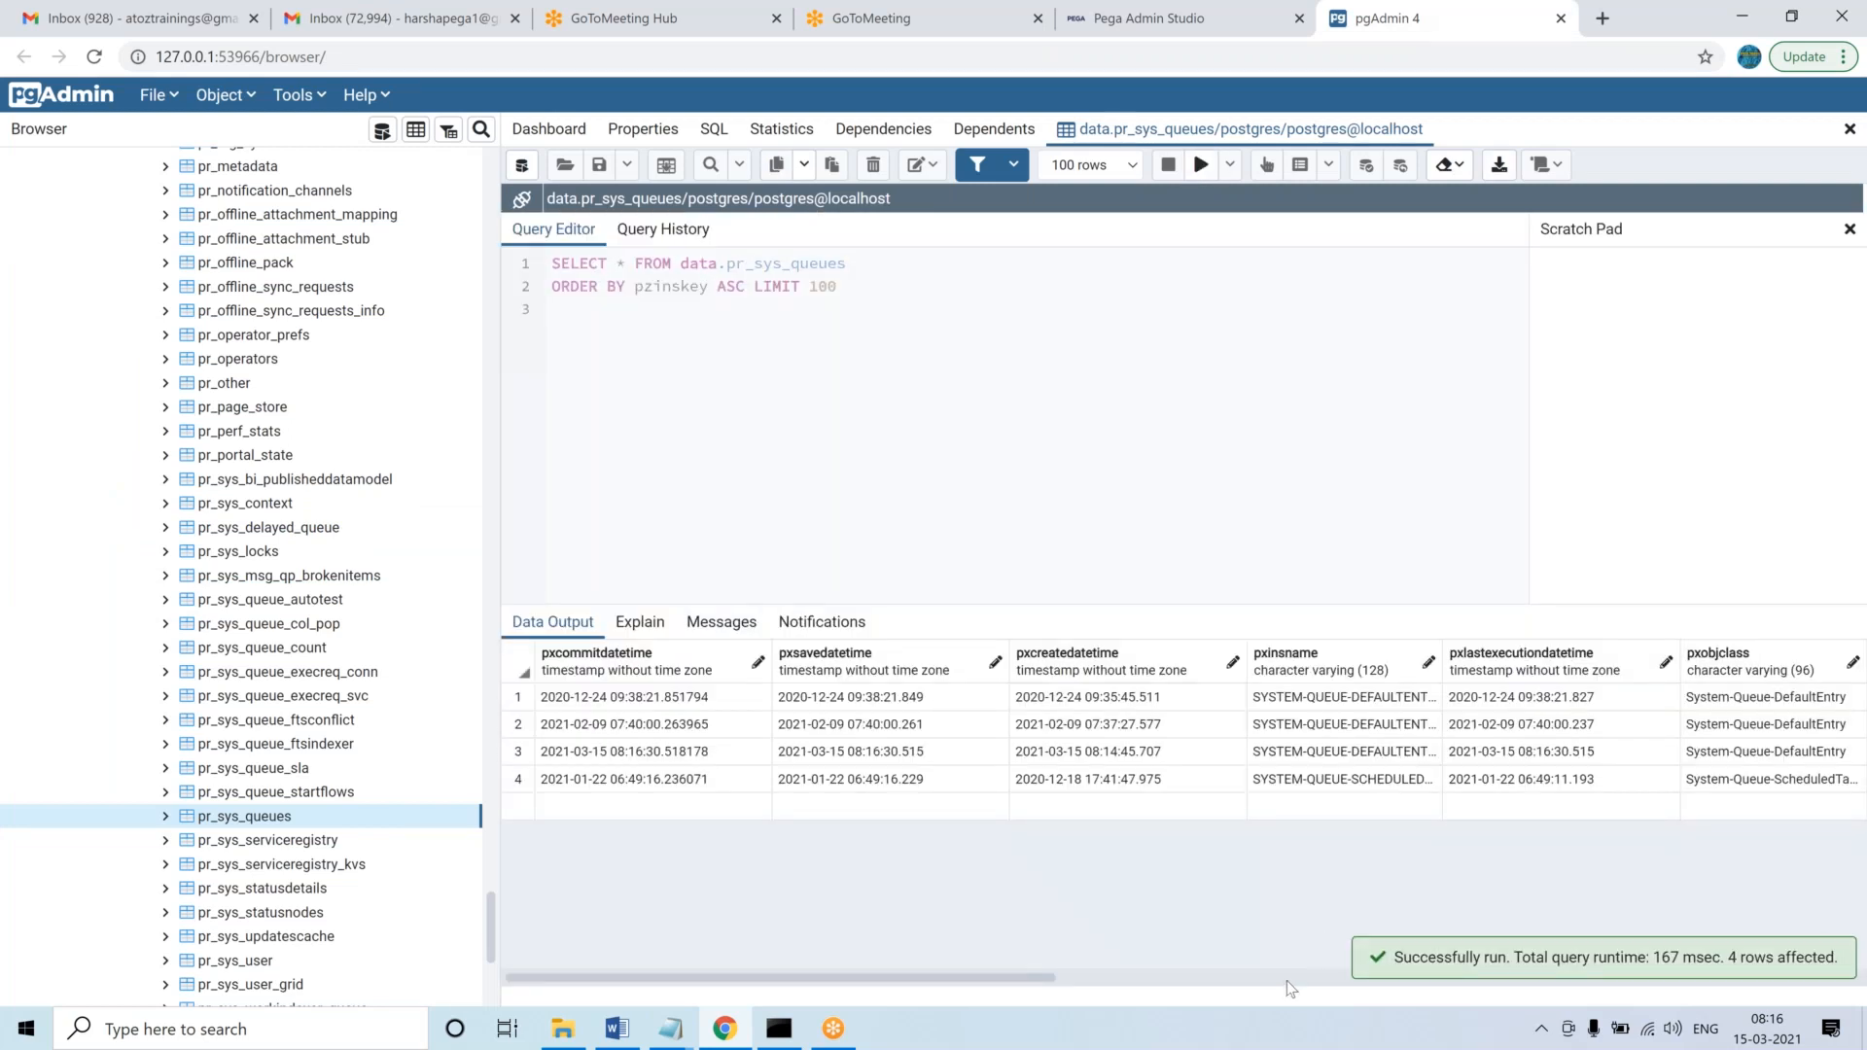
{"action": "left_click", "coordinate": [1286, 981]}
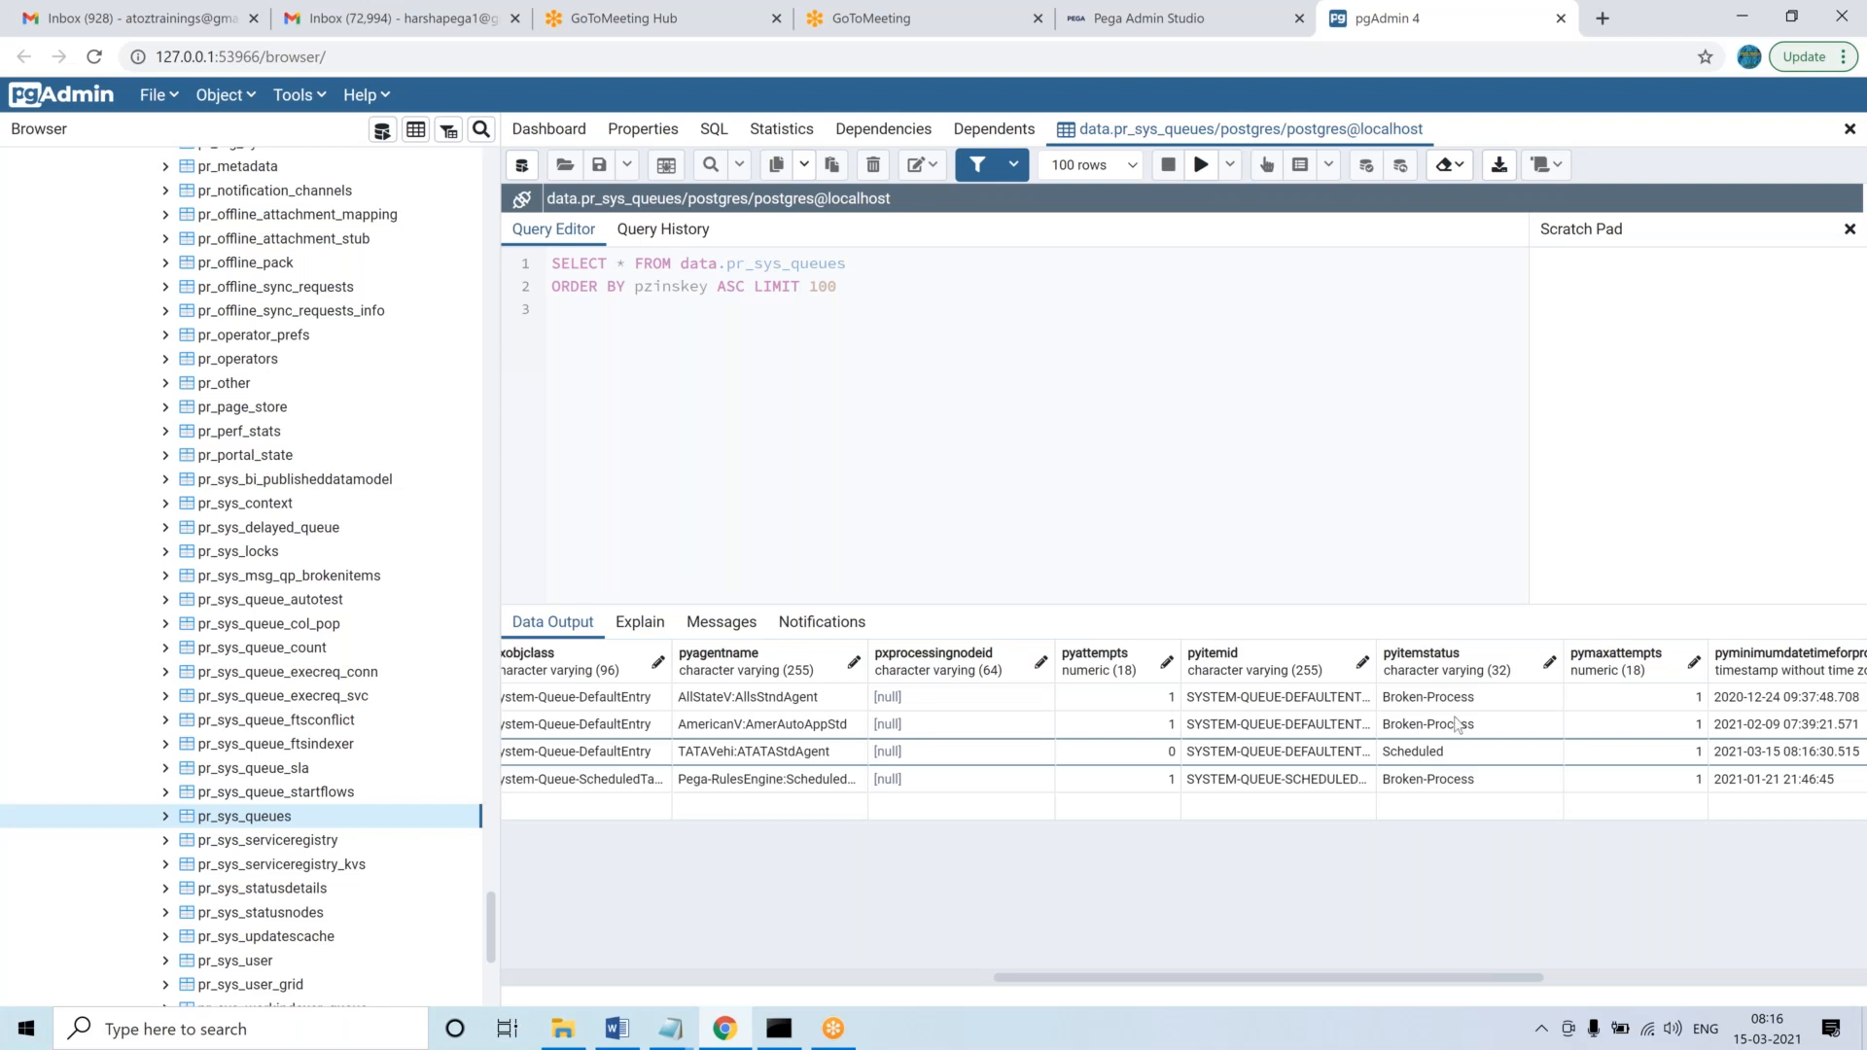
Switch back to Pega to check the agent queues in Admin Studio, and return to Dev Studio.
{"action": "left_click", "coordinate": [1246, 17]}
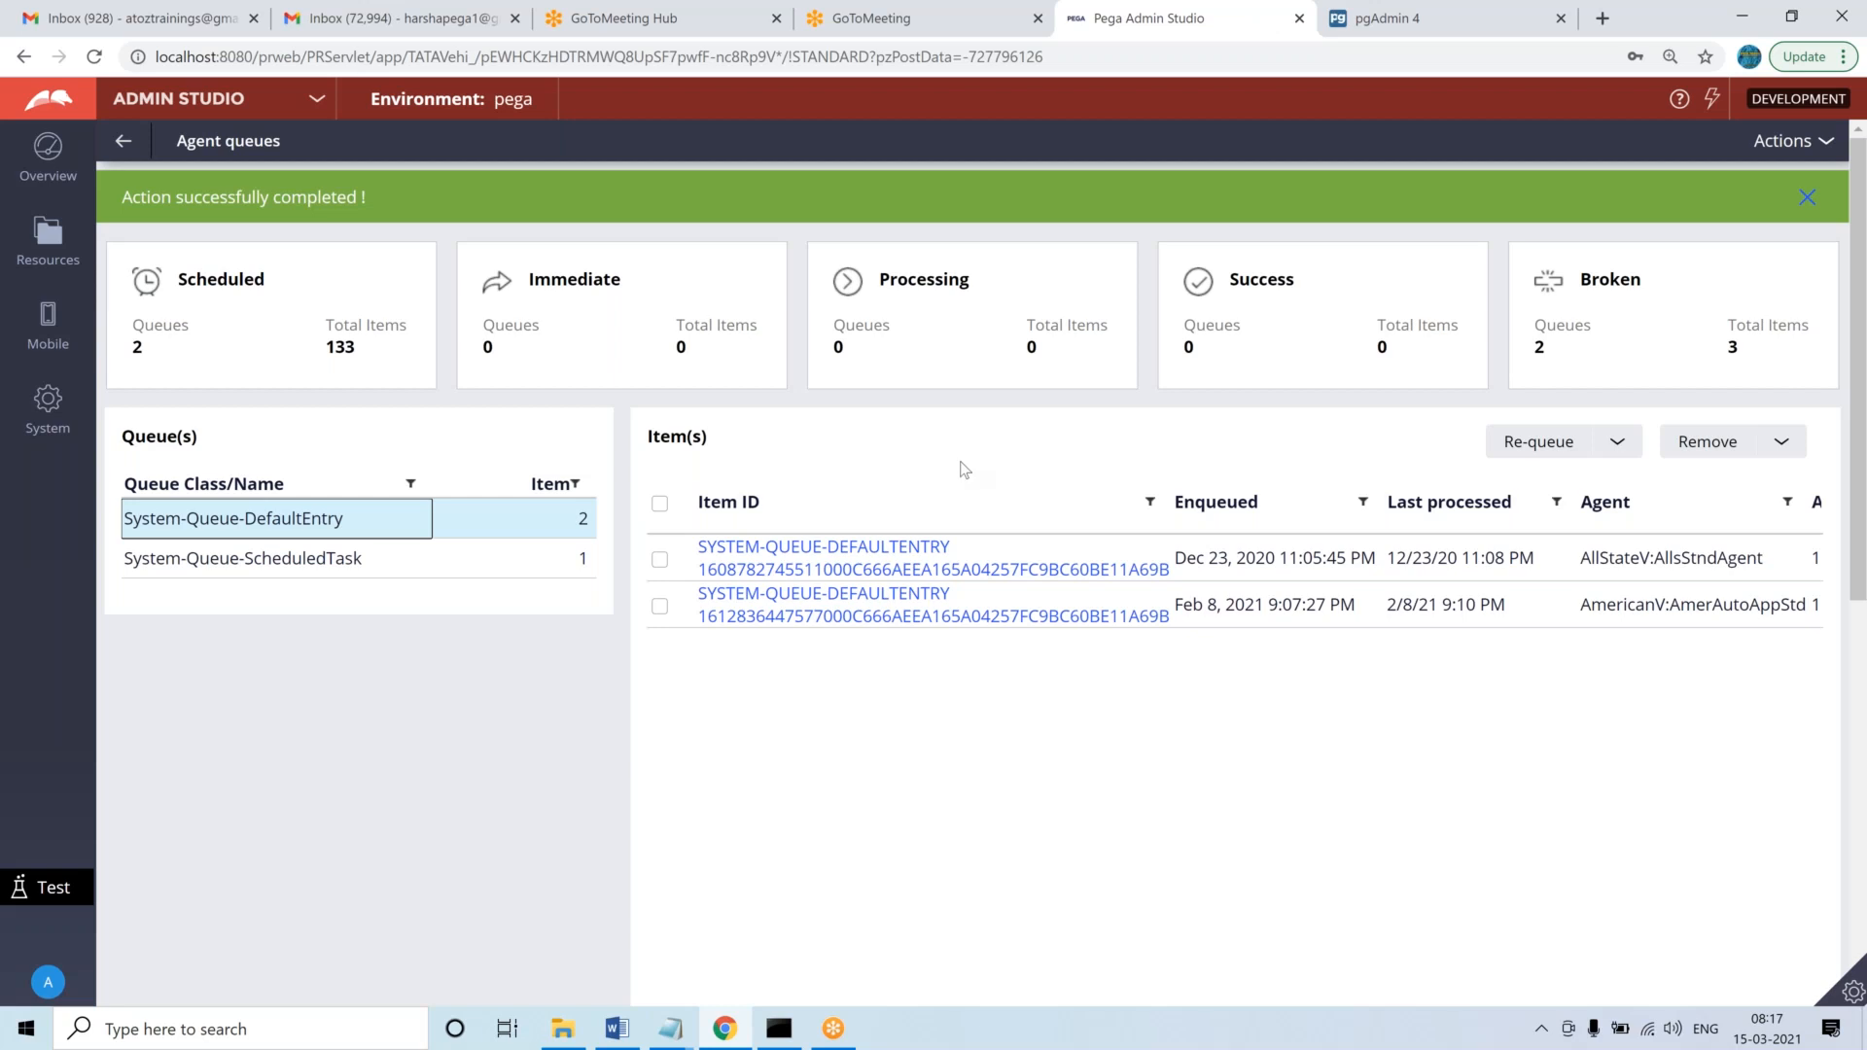
{"action": "left_click", "coordinate": [253, 109]}
{"action": "left_click", "coordinate": [196, 181]}
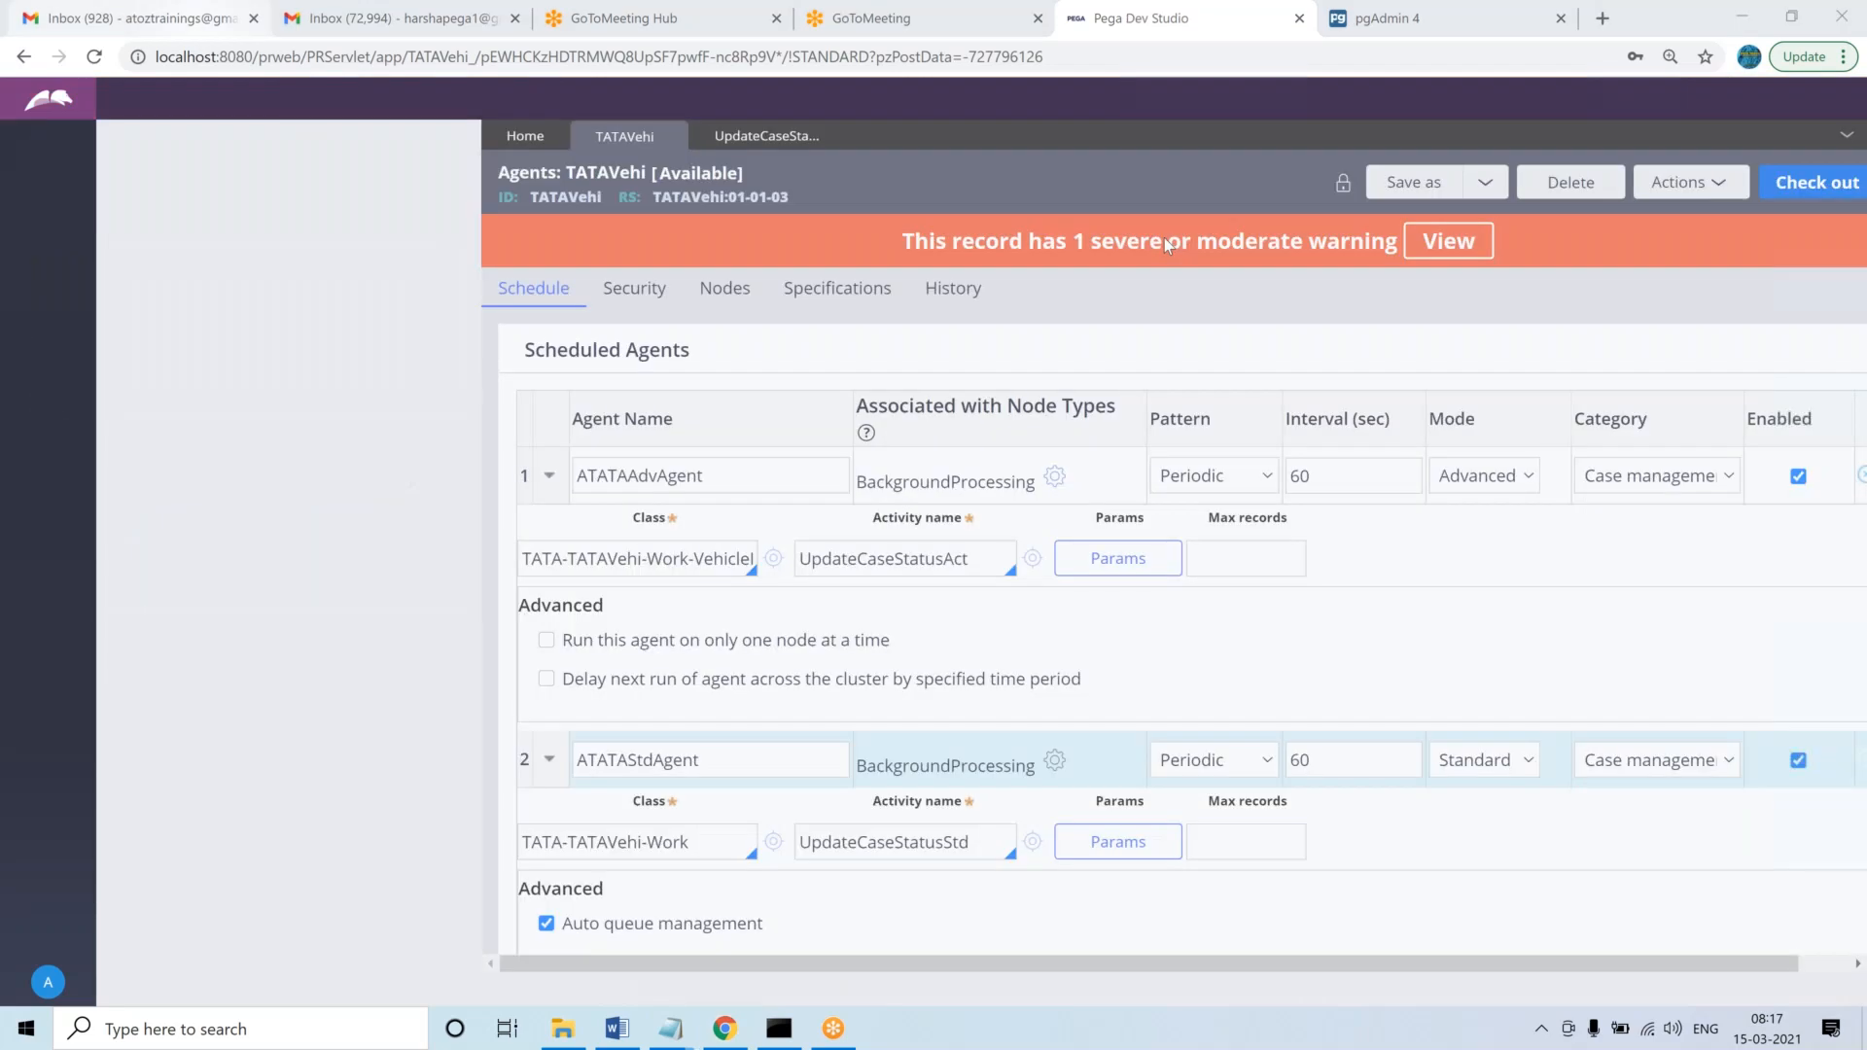